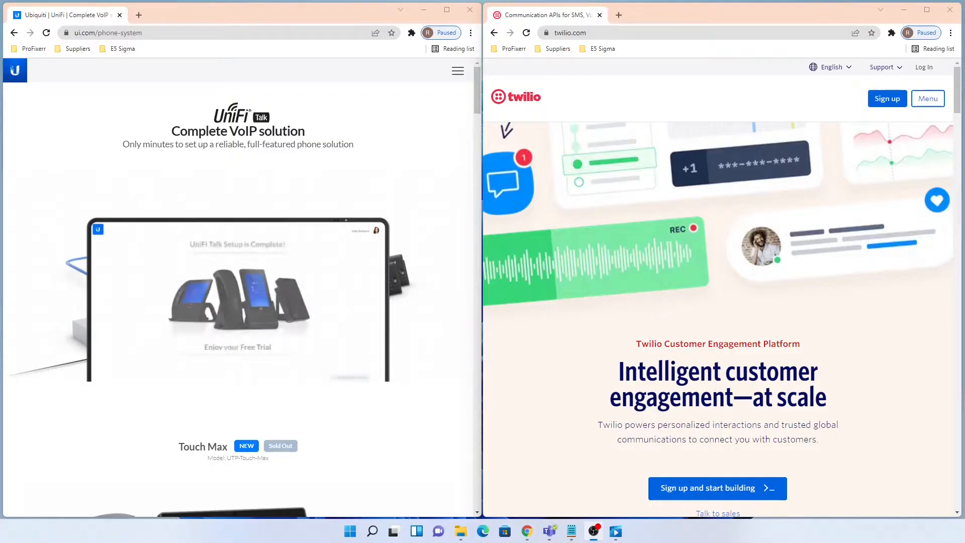
- Minimize the UniFi Talk Chrome window so the Twilio window remains
{"action": "left_click", "coordinate": [424, 10]}
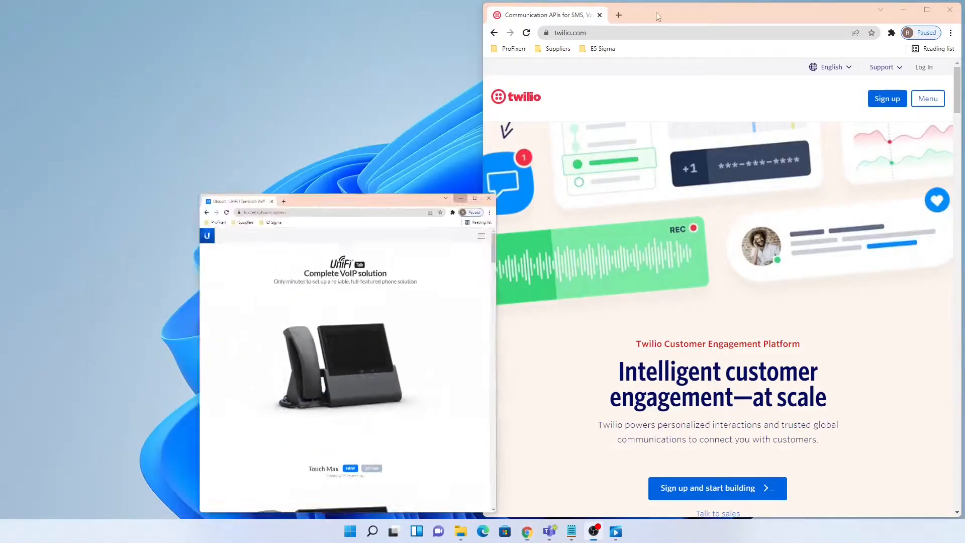
- Maximize Twilio and start signup, entering the first name, last name and e-mail address
{"action": "double_click", "coordinate": [725, 14]}
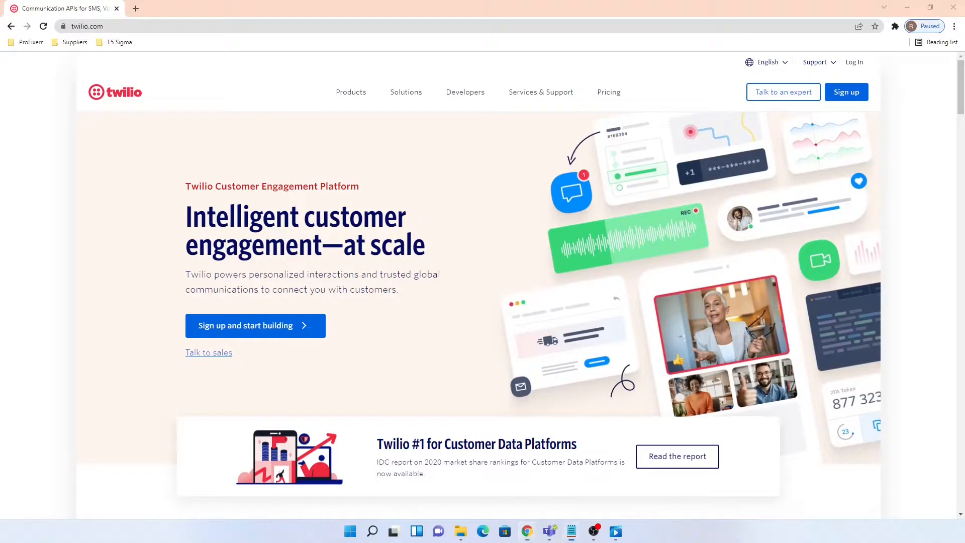
{"action": "left_click", "coordinate": [846, 94]}
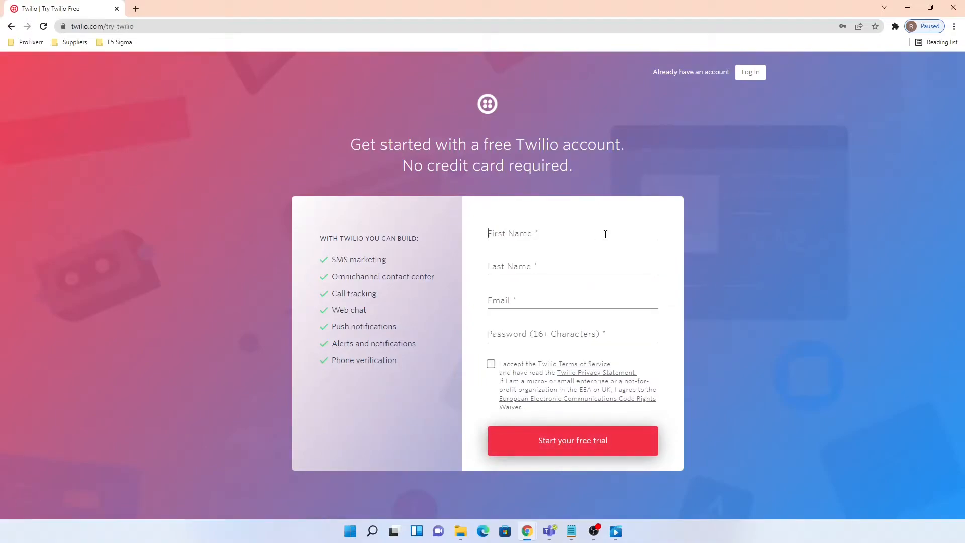
{"action": "left_click", "coordinate": [605, 234]}
{"action": "type", "text": "Fr"}
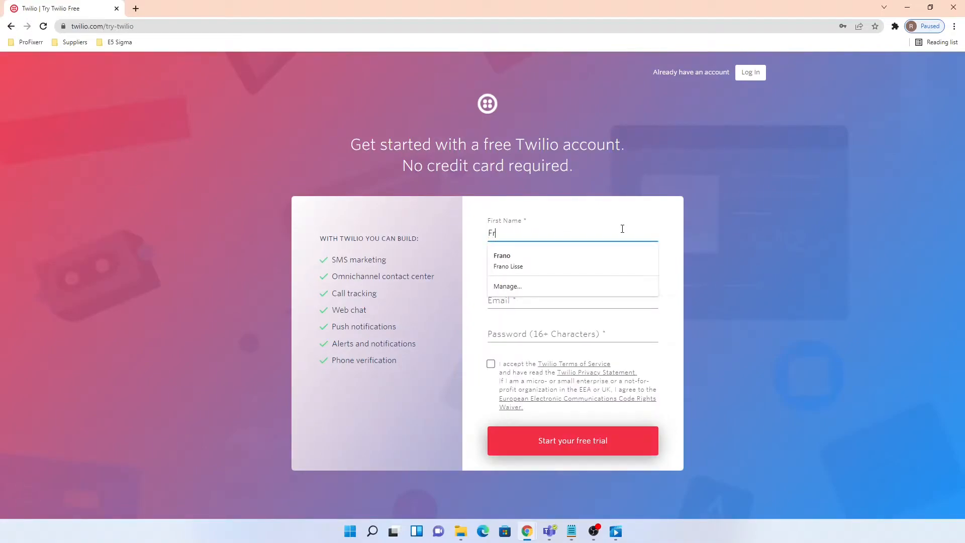
{"action": "key", "text": "BackSpace"}
{"action": "key", "text": "BackSpace"}
{"action": "type", "text": "Ryan"}
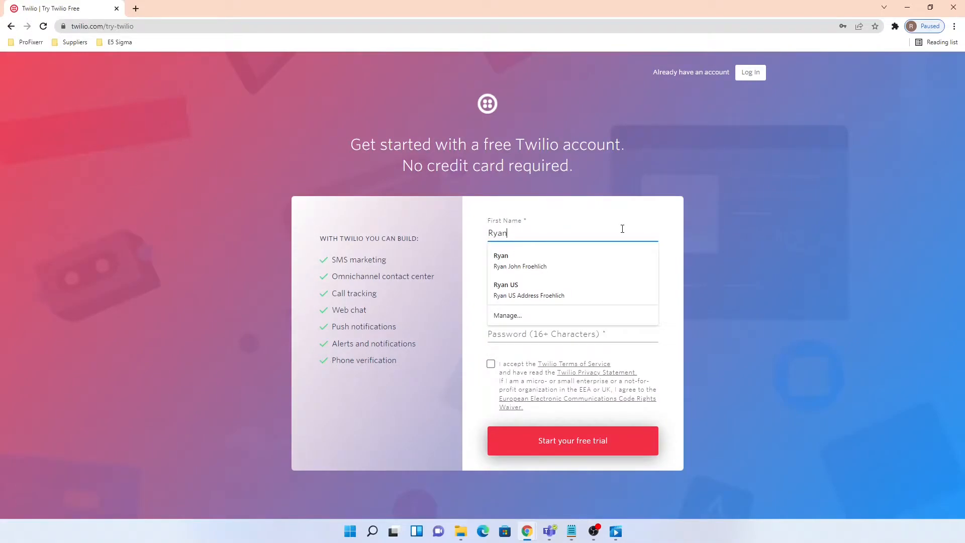
{"action": "key", "text": "Tab"}
{"action": "type", "text": "E5 Sigma"}
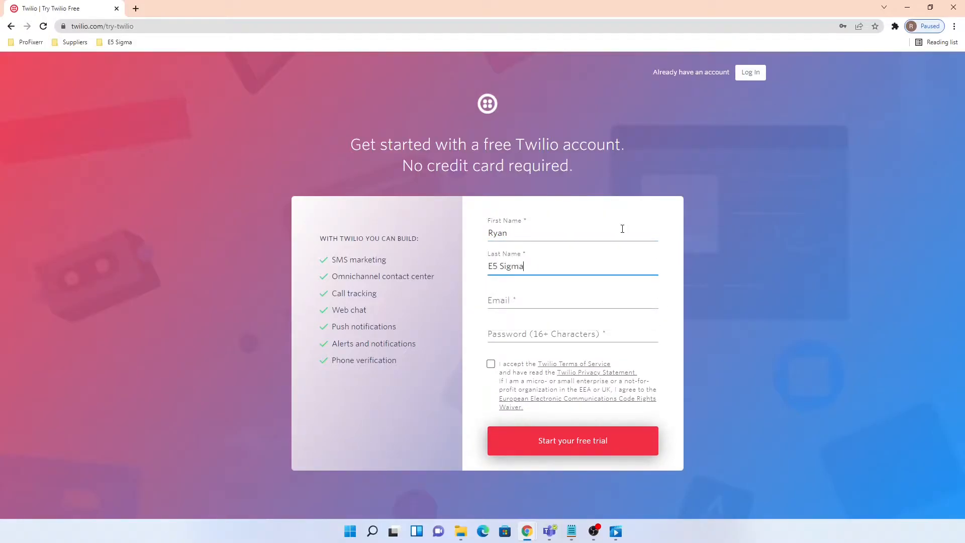
{"action": "key", "text": "Tab"}
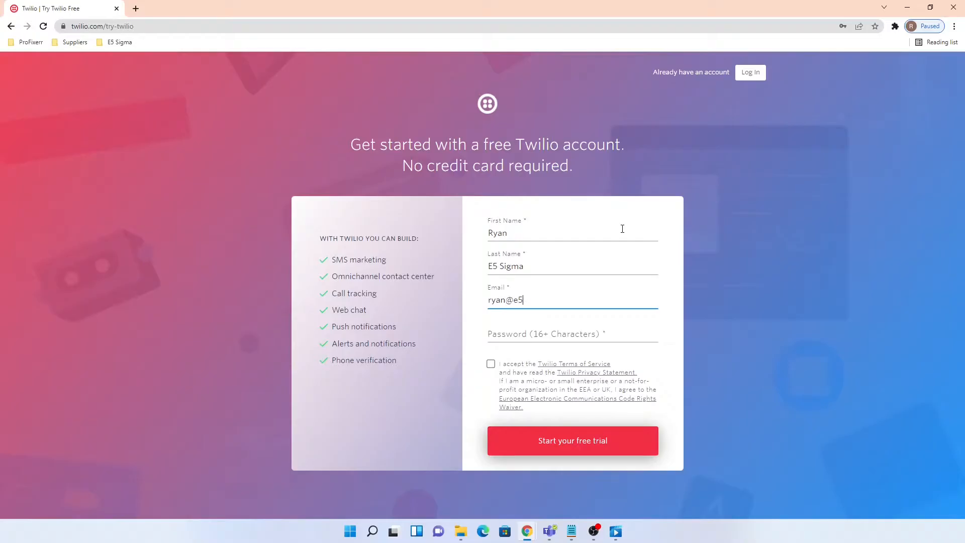
- Paste the account password, accept the terms, submit the free trial, and solve the galaxy puzzle
{"action": "left_click", "coordinate": [544, 338]}
{"action": "key", "text": "ctrl+v"}
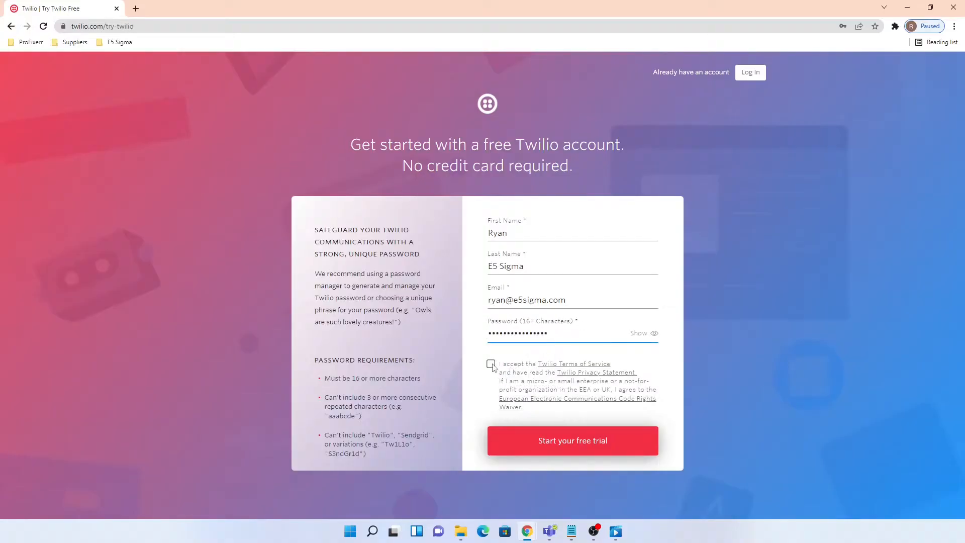
{"action": "left_click", "coordinate": [491, 364]}
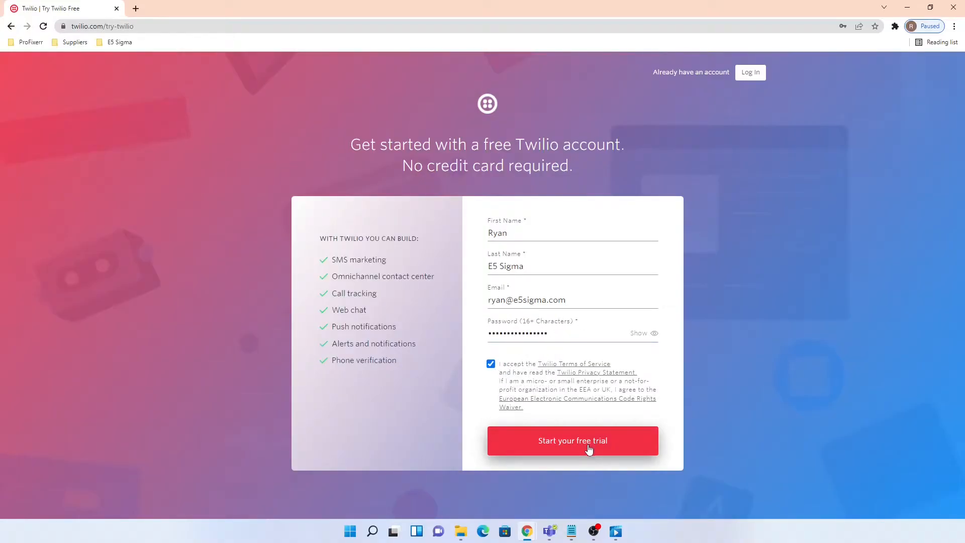
{"action": "left_click", "coordinate": [590, 448]}
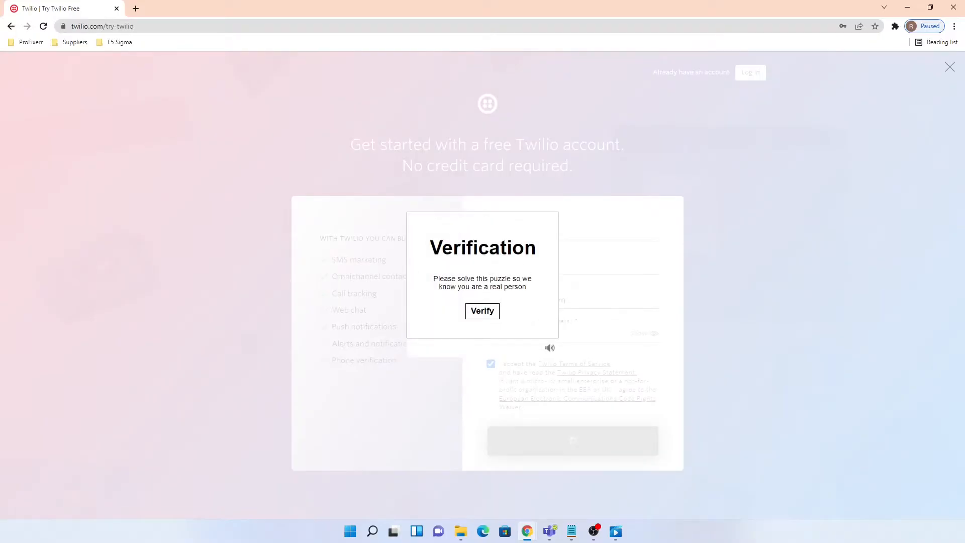
{"action": "left_click", "coordinate": [482, 314]}
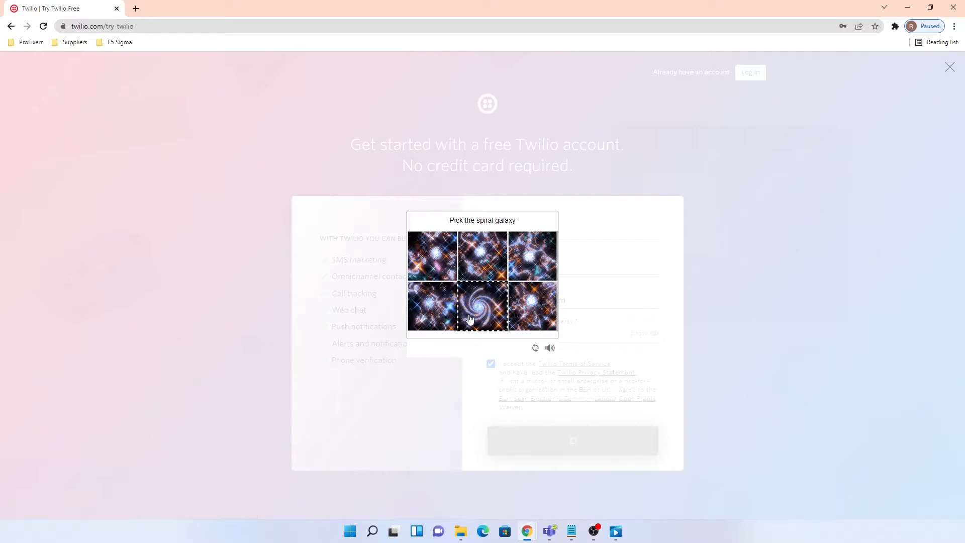
{"action": "left_click", "coordinate": [480, 310]}
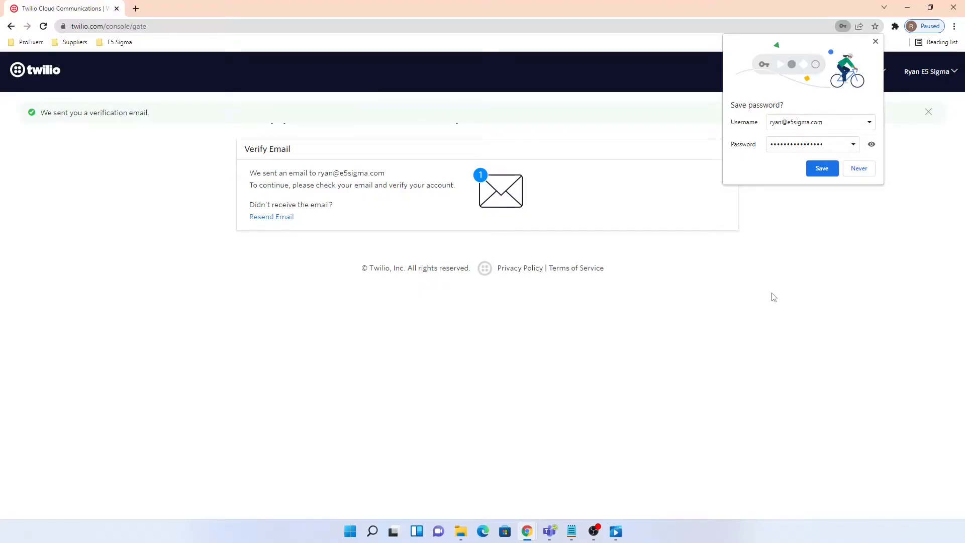
- Dismiss Chrome's save-password prompt and verify the e-mail address using the notes window
{"action": "left_click", "coordinate": [875, 41]}
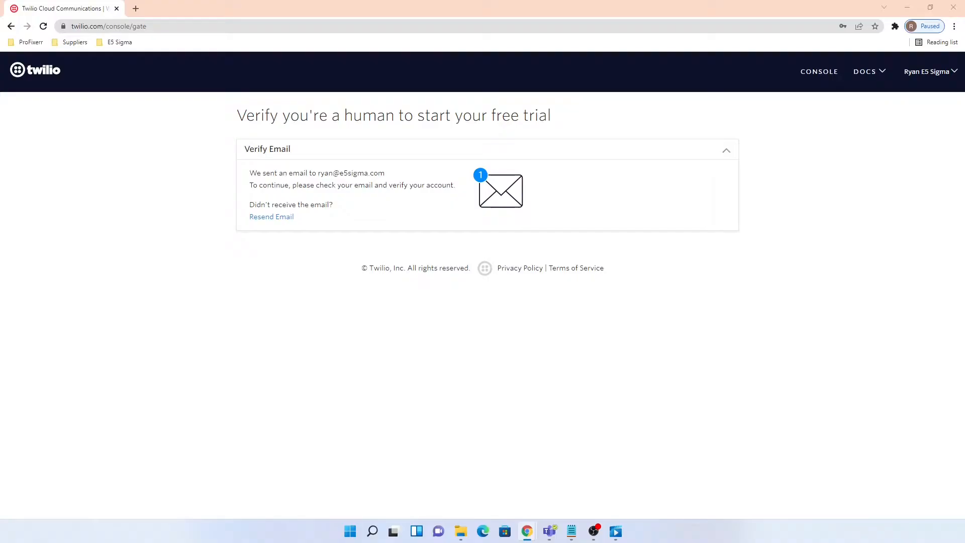
{"action": "key", "text": "super+d"}
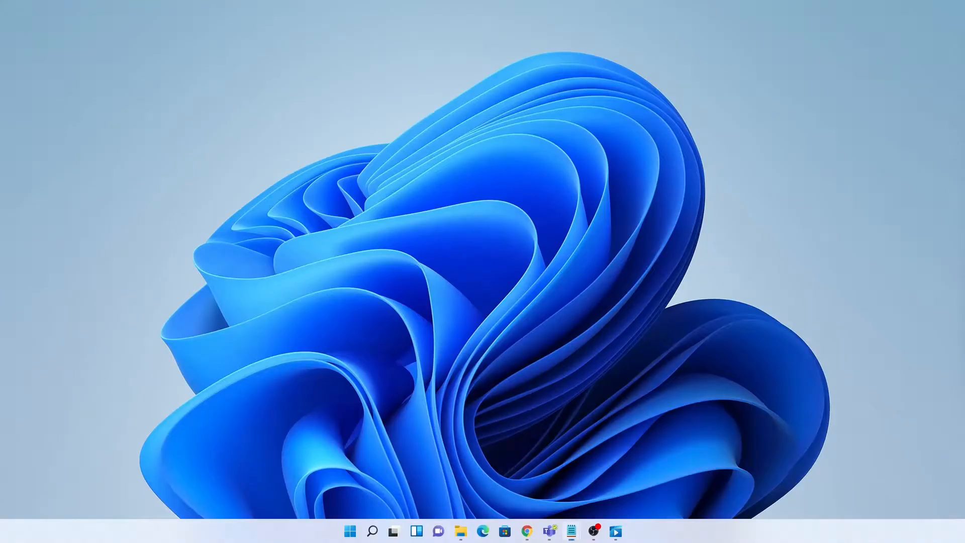
{"action": "key", "text": "super+d"}
{"action": "key", "text": "alt+Tab"}
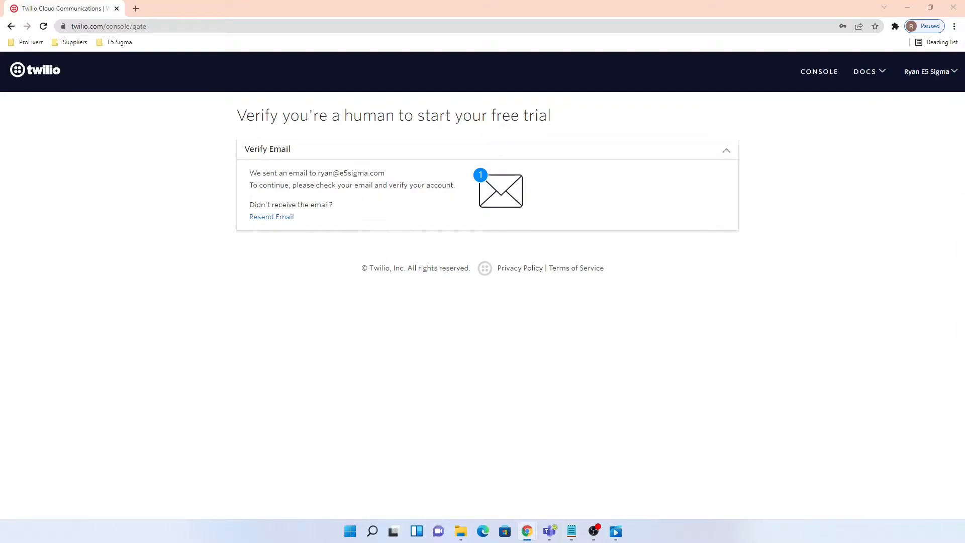
{"action": "key", "text": "alt+Tab"}
{"action": "key", "text": "alt+Tab"}
- Complete phone verification in a separate tab, then bring the welcome page tab into the main window
{"action": "left_click_drag", "start_coordinate": [964, 201], "coordinate": [341, 8]}
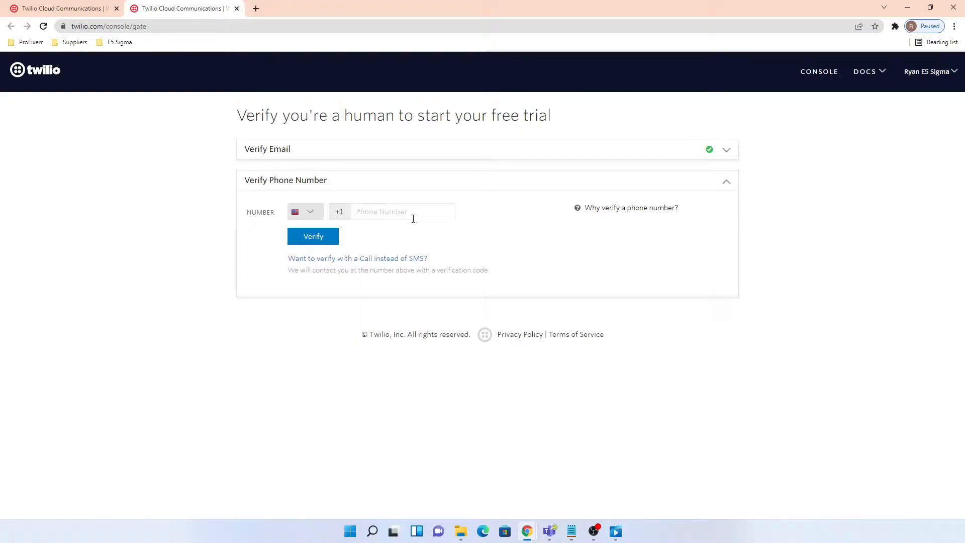
{"action": "left_click_drag", "start_coordinate": [193, 8], "coordinate": [964, 151]}
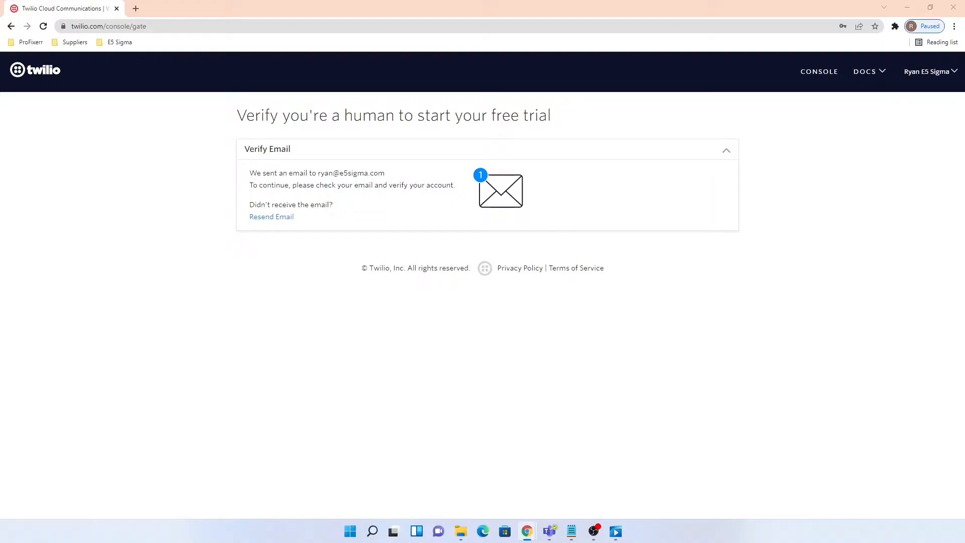
{"action": "left_click_drag", "start_coordinate": [415, 73], "coordinate": [293, 6]}
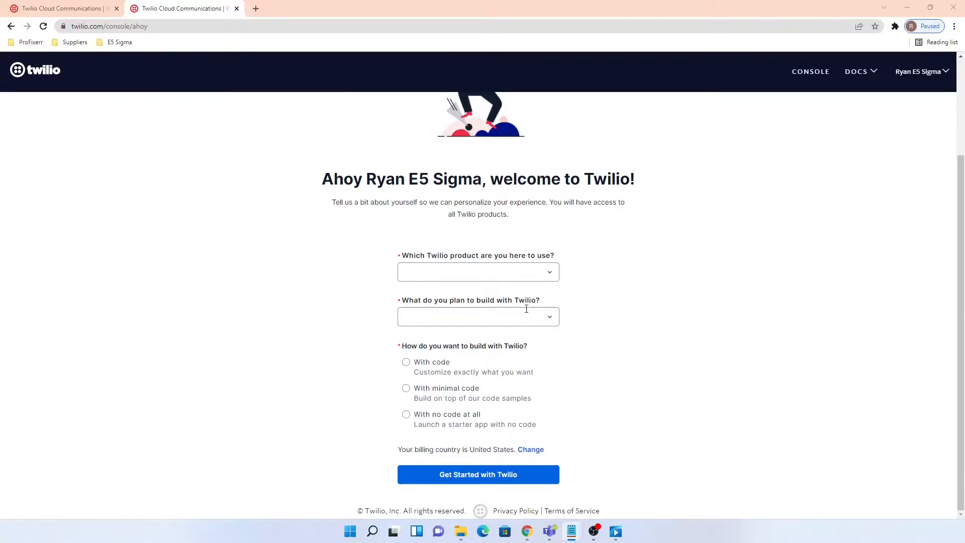
- Pick Voice, Other, no code at all and 3rd party integrations, then enter the console
{"action": "left_click", "coordinate": [499, 274]}
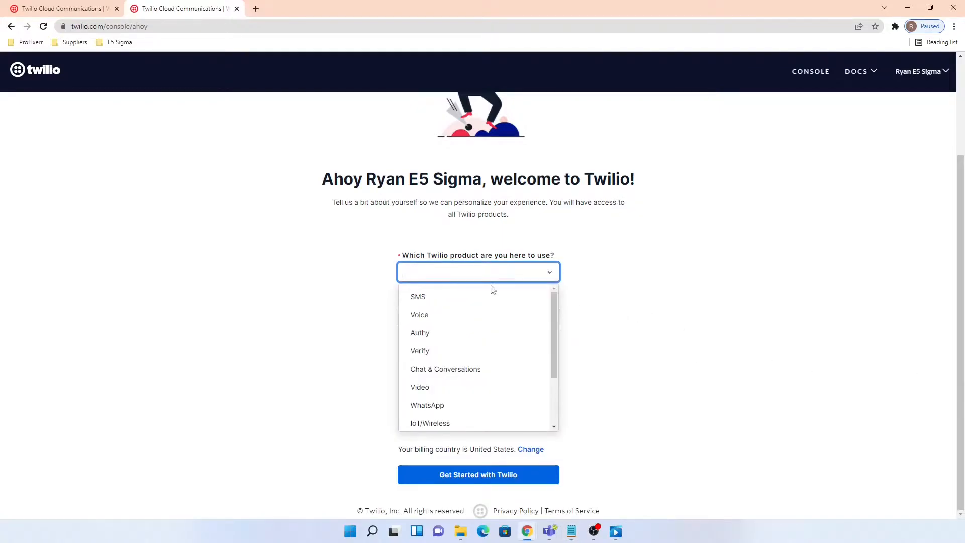
{"action": "left_click", "coordinate": [420, 315]}
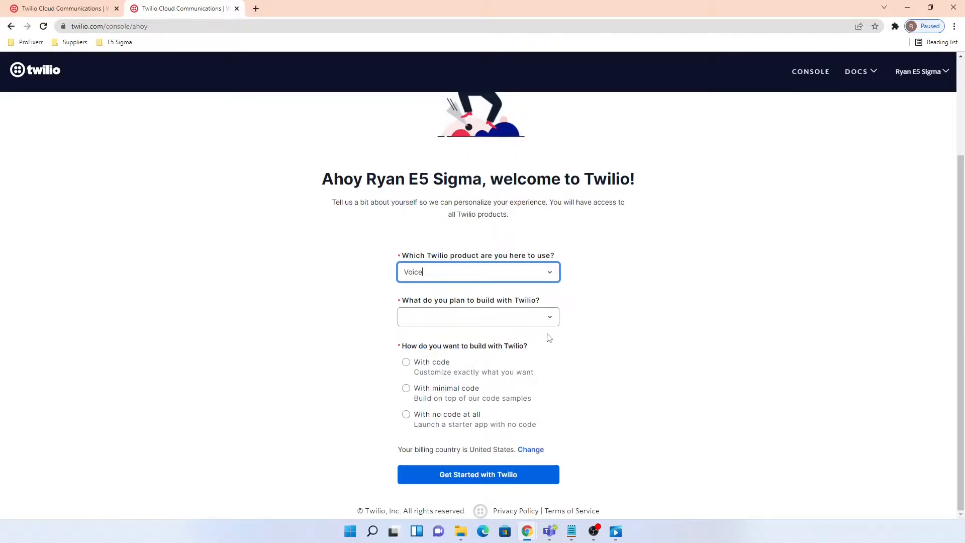
{"action": "left_click", "coordinate": [459, 318]}
{"action": "scroll", "coordinate": [485, 424], "scroll_direction": "down", "scroll_amount": 1}
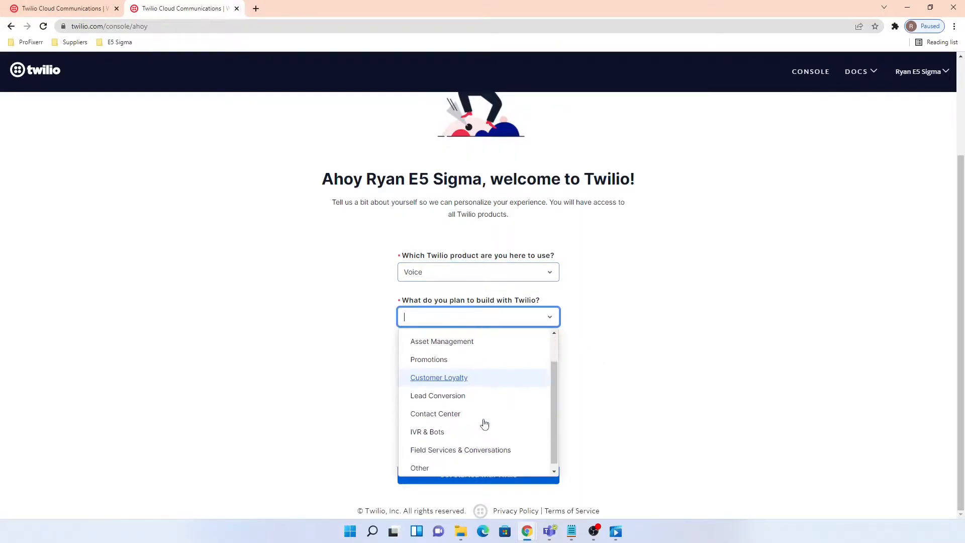
{"action": "left_click", "coordinate": [420, 463]}
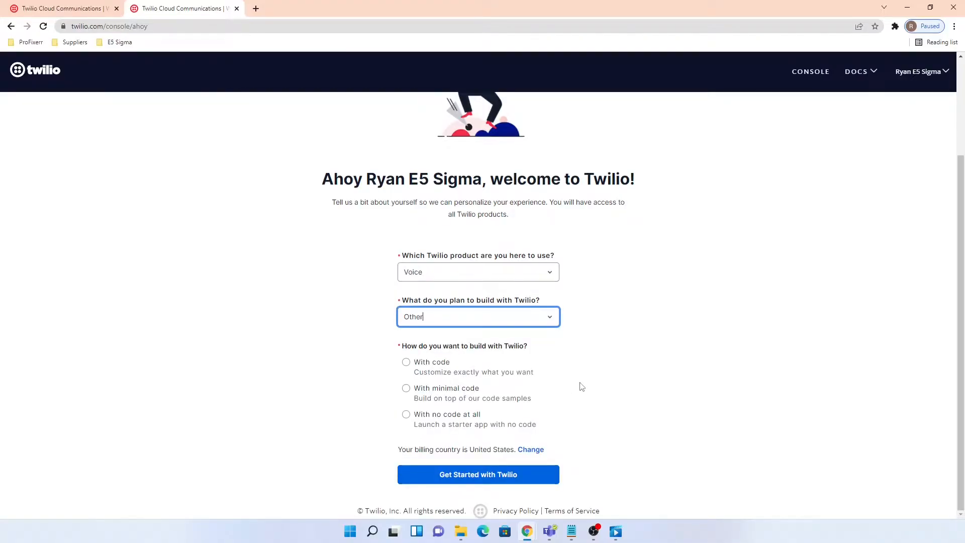
{"action": "left_click", "coordinate": [406, 414]}
{"action": "scroll", "coordinate": [621, 419], "scroll_direction": "down", "scroll_amount": 1}
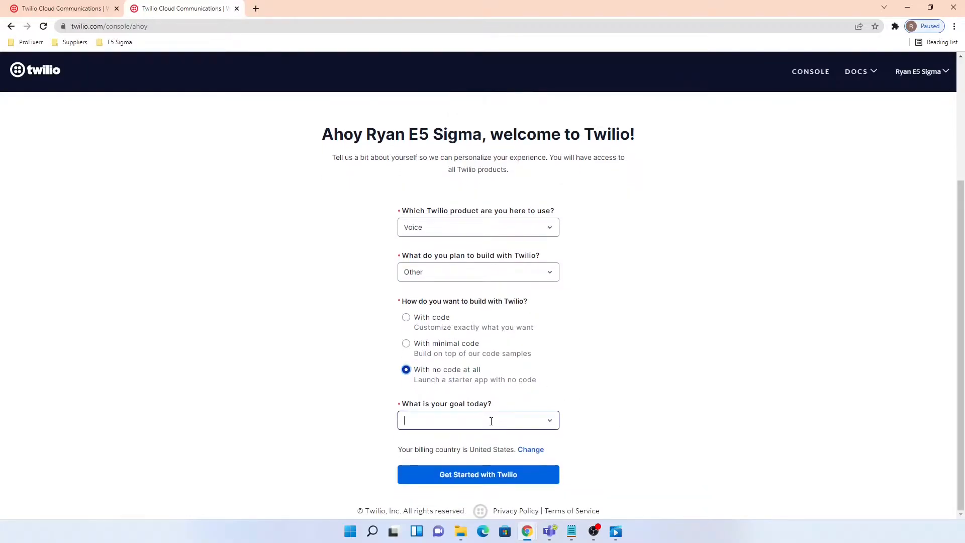
{"action": "left_click", "coordinate": [491, 460]}
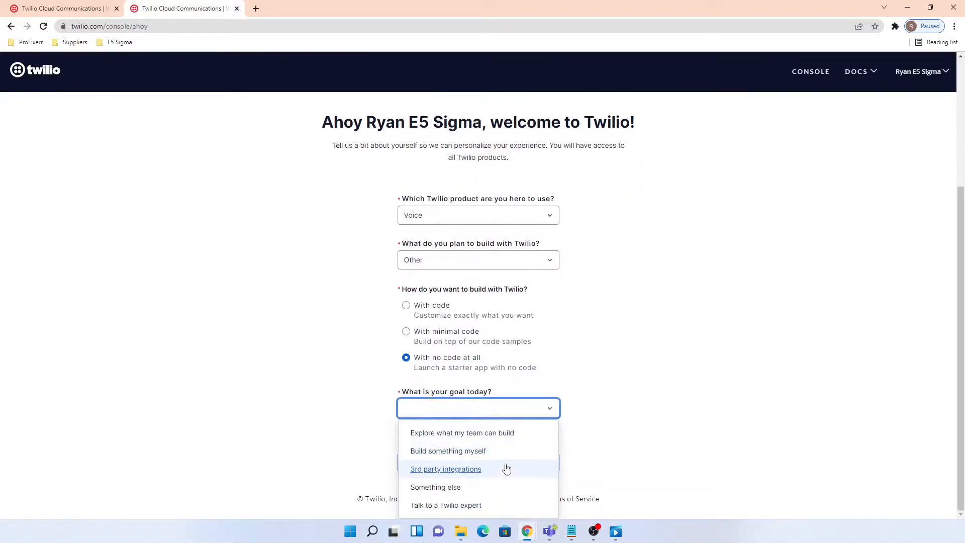
{"action": "left_click", "coordinate": [446, 469]}
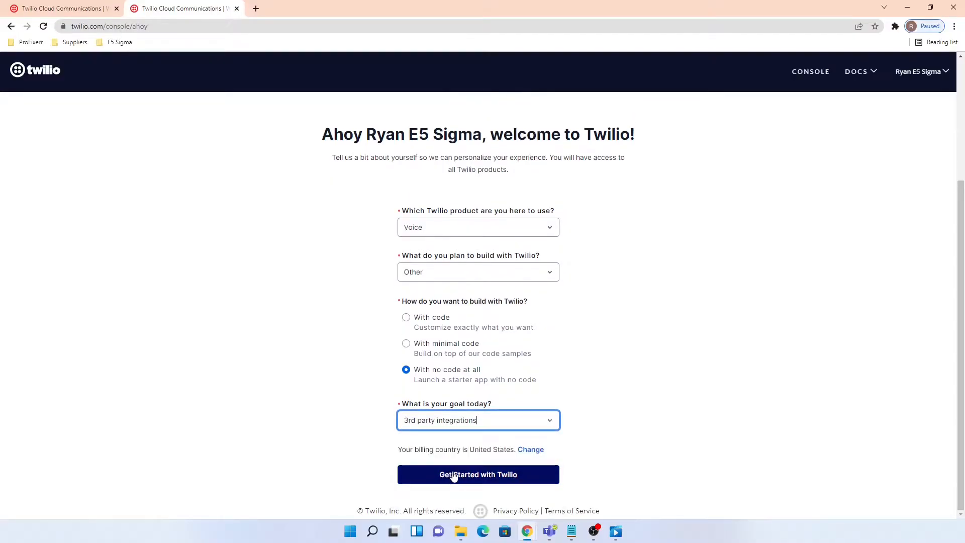
{"action": "left_click", "coordinate": [509, 481]}
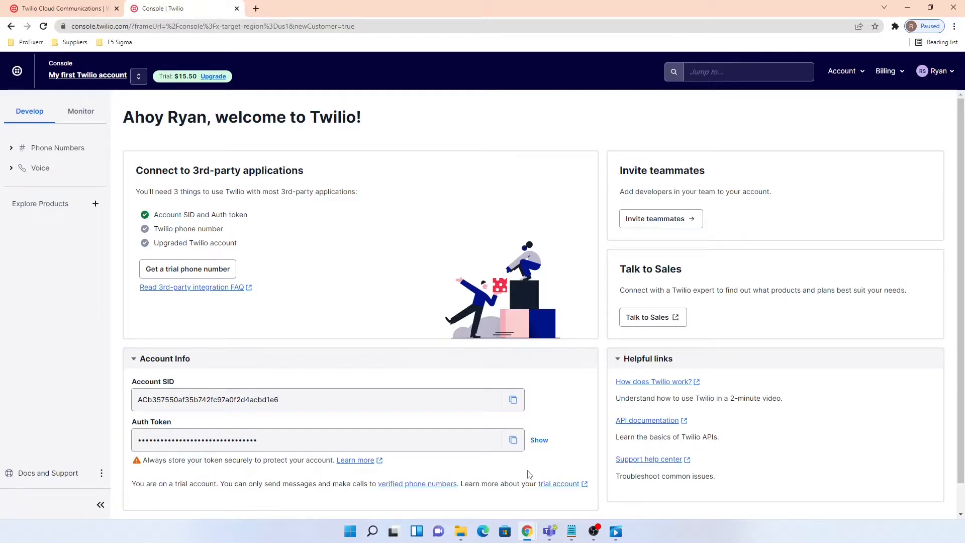
- Go to Phone Numbers > Buy a number and search for numbers starting with 361
{"action": "left_click", "coordinate": [55, 148]}
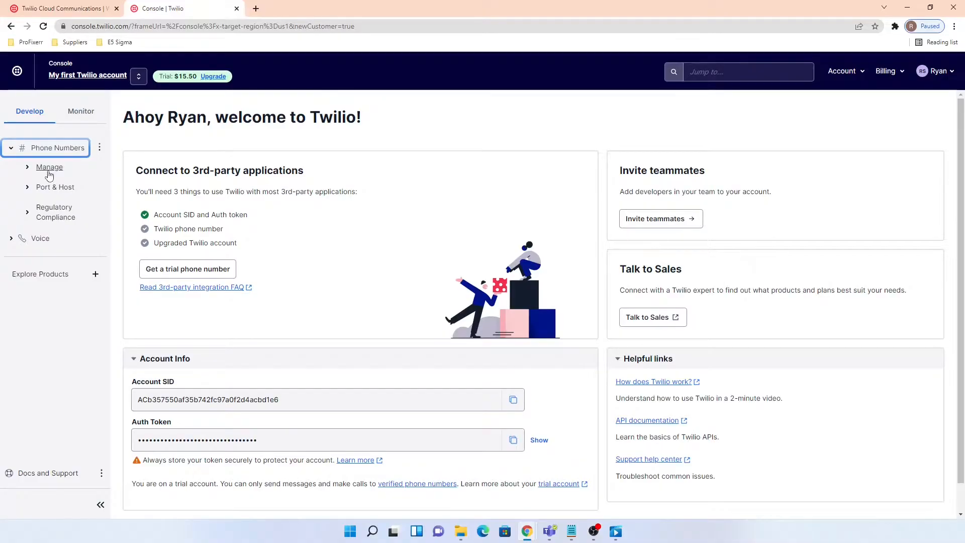
{"action": "left_click", "coordinate": [50, 167]}
{"action": "left_click", "coordinate": [63, 192]}
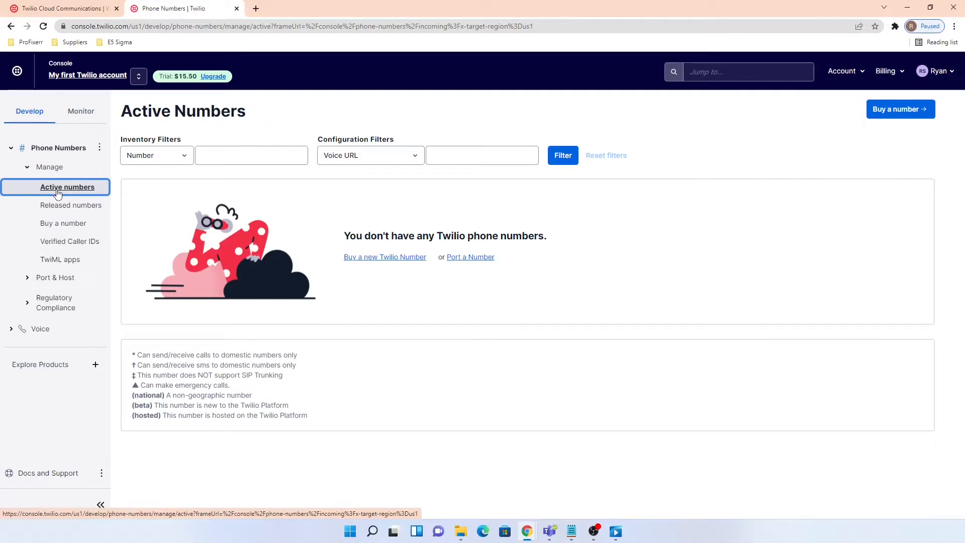
{"action": "left_click", "coordinate": [894, 110]}
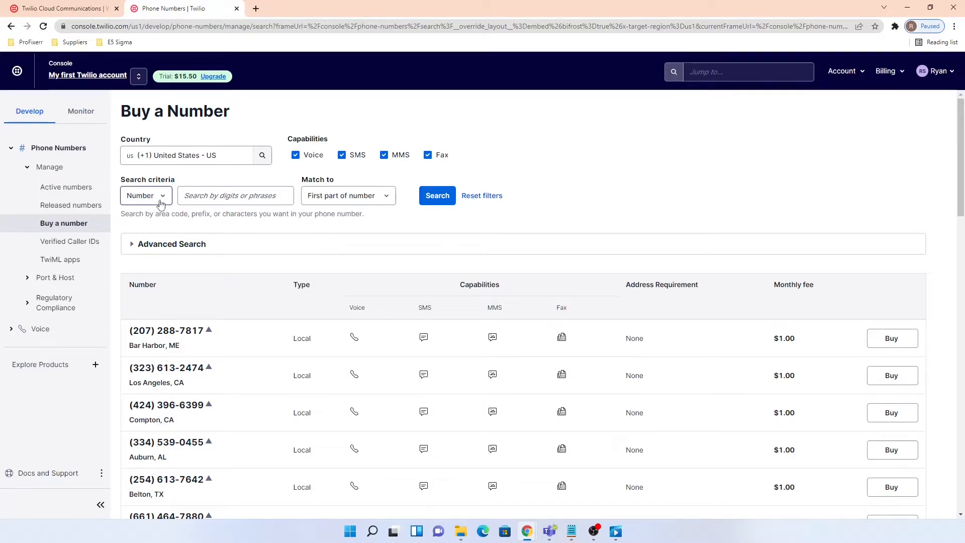
{"action": "left_click", "coordinate": [211, 199]}
{"action": "left_click", "coordinate": [196, 220]}
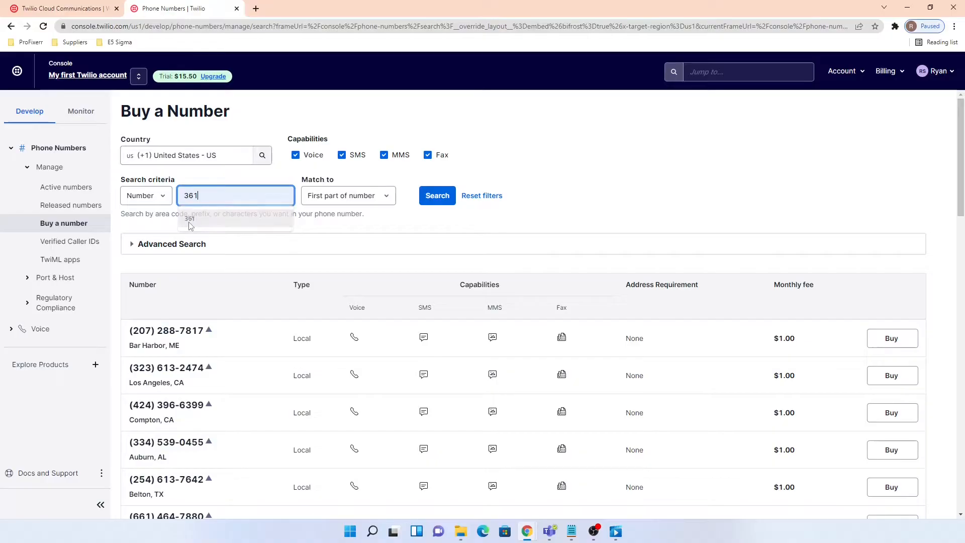
{"action": "left_click", "coordinate": [441, 200]}
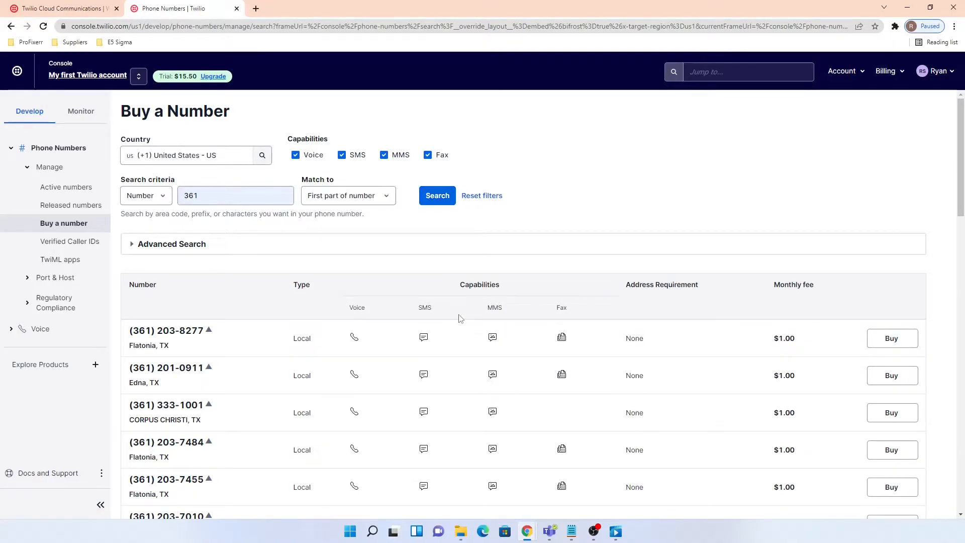
- Buy the first listed 361 number (Flatonia, TX), accepting the emergency calling terms
{"action": "scroll", "coordinate": [261, 401], "scroll_direction": "down", "scroll_amount": 2}
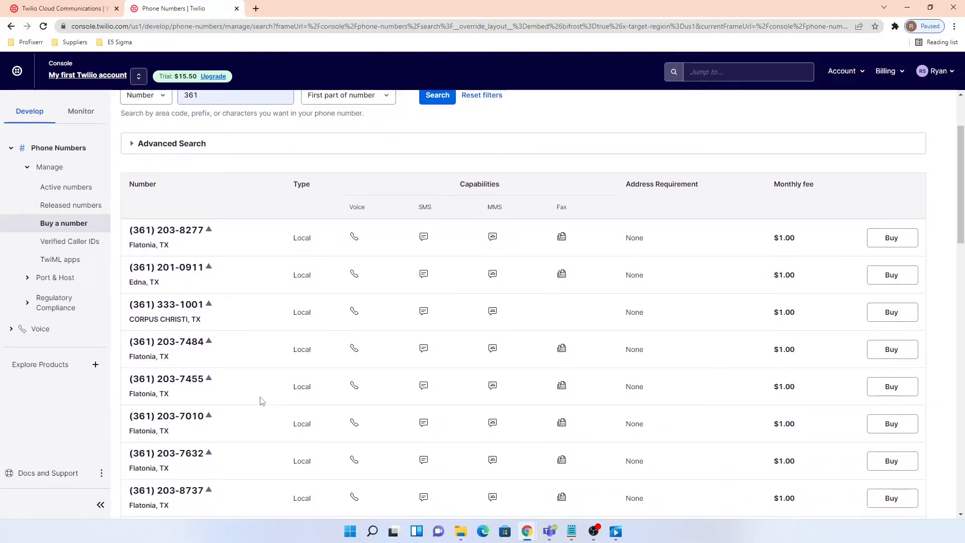
{"action": "scroll", "coordinate": [262, 402], "scroll_direction": "up", "scroll_amount": 1}
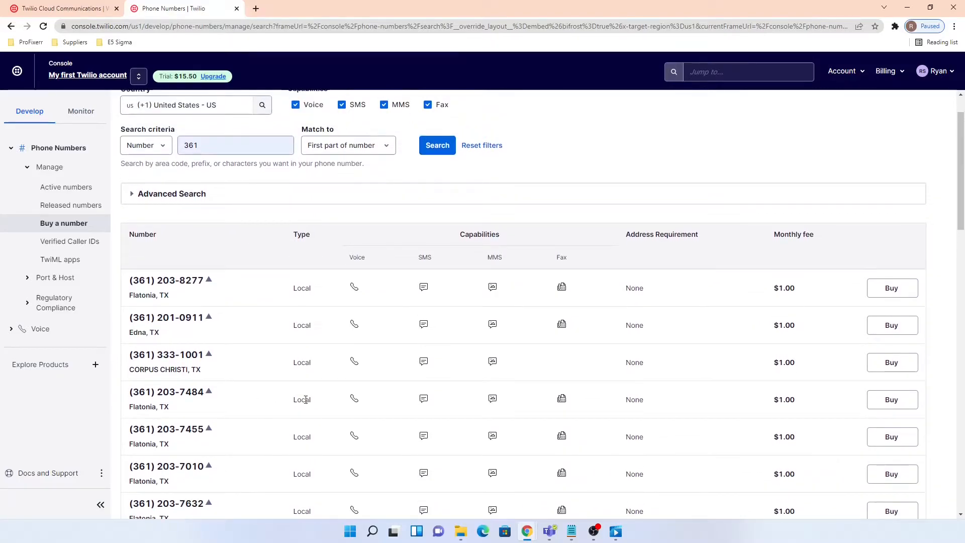
{"action": "left_click", "coordinate": [892, 288]}
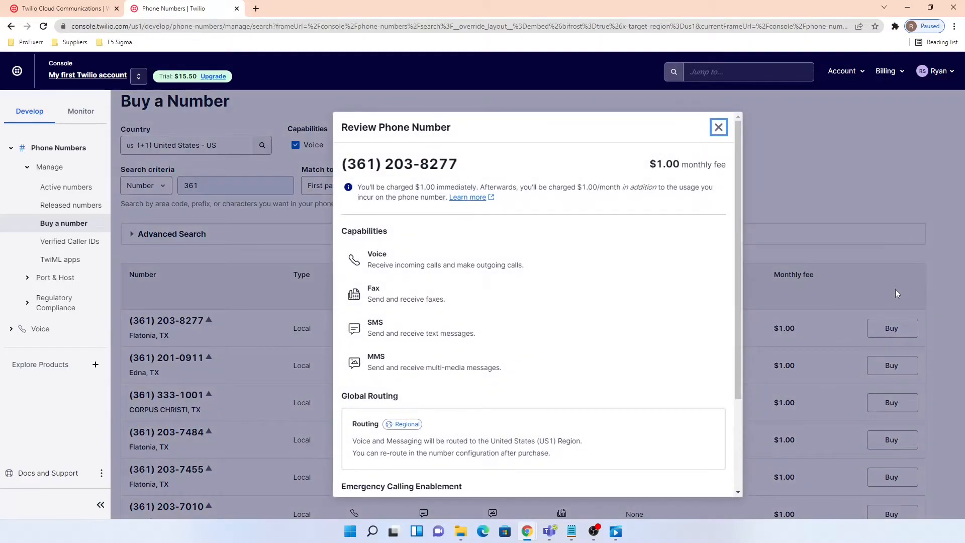
{"action": "scroll", "coordinate": [641, 339], "scroll_direction": "down", "scroll_amount": 3}
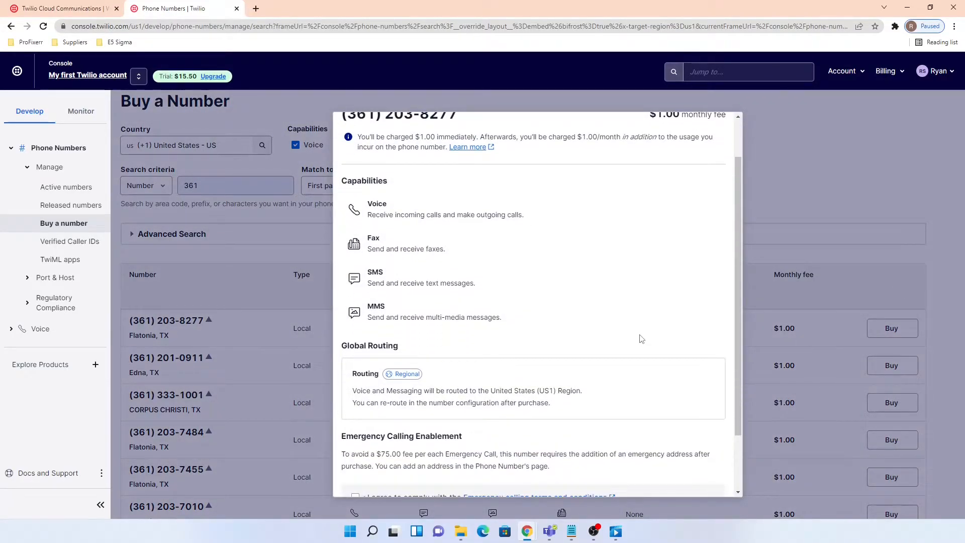
{"action": "left_click", "coordinate": [355, 426]}
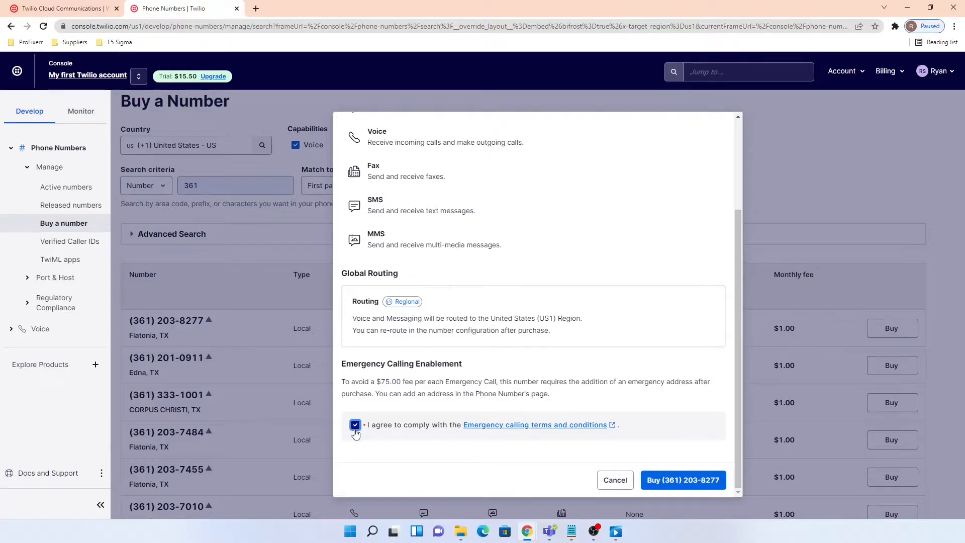
{"action": "left_click", "coordinate": [694, 478]}
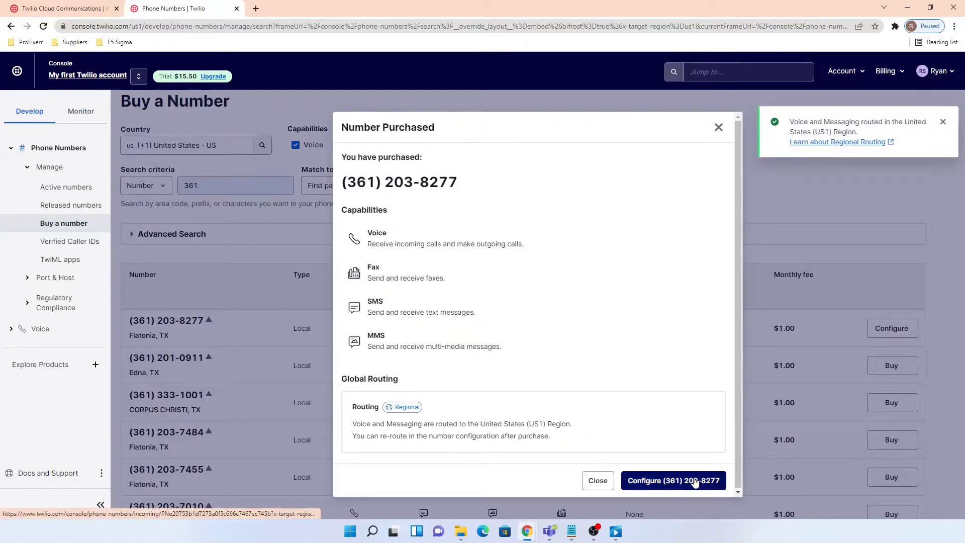
{"action": "left_click", "coordinate": [596, 482]}
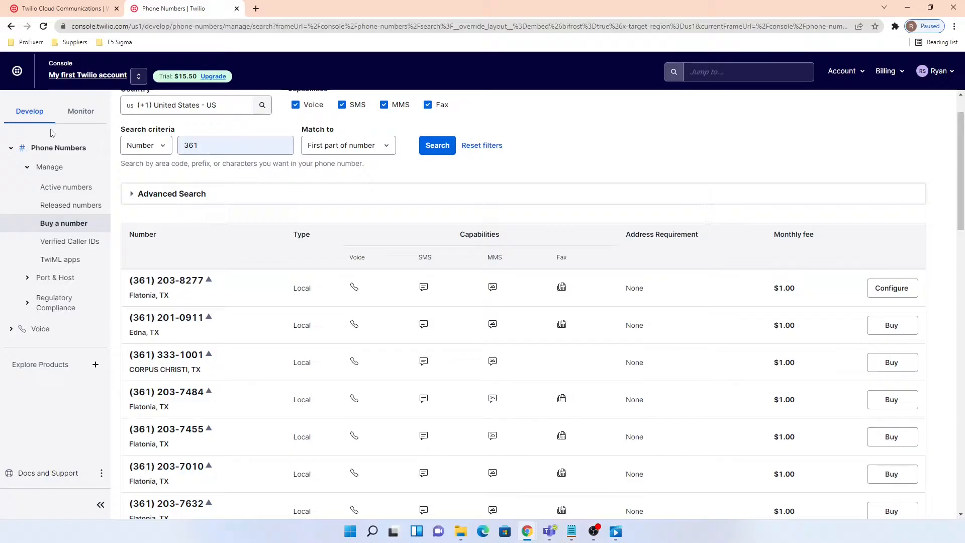
- Open the Voice > Manage > Credential lists page
{"action": "left_click", "coordinate": [38, 329]}
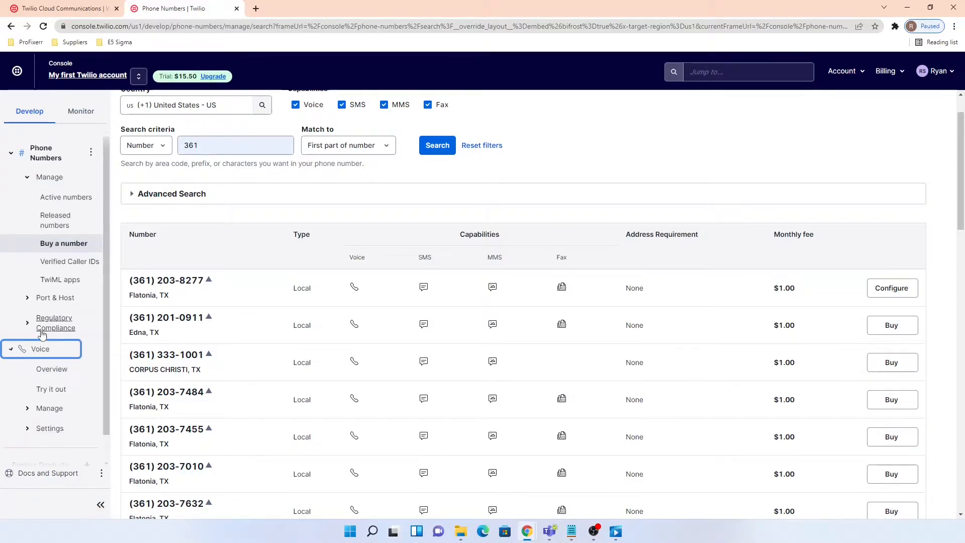
{"action": "scroll", "coordinate": [84, 259], "scroll_direction": "down", "scroll_amount": 1}
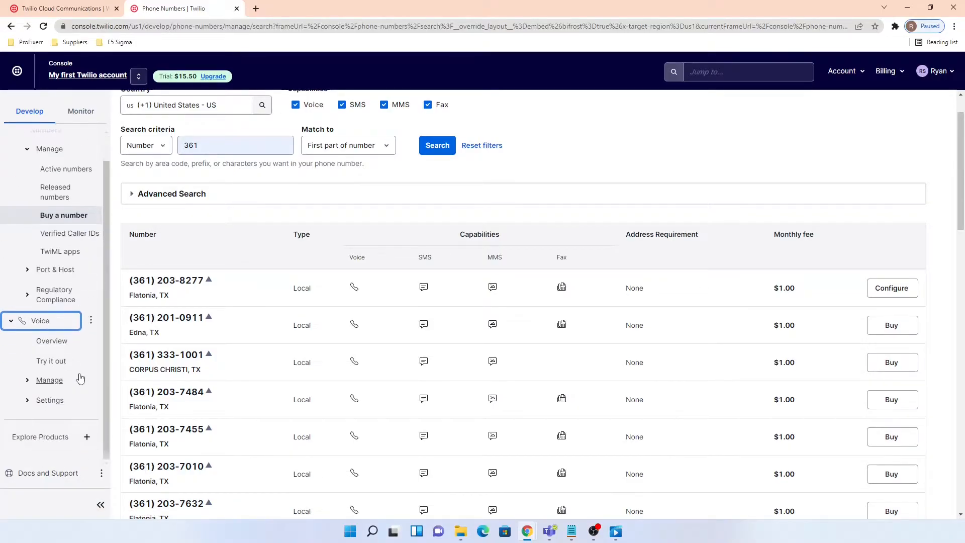
{"action": "left_click", "coordinate": [51, 386]}
{"action": "scroll", "coordinate": [55, 352], "scroll_direction": "down", "scroll_amount": 4}
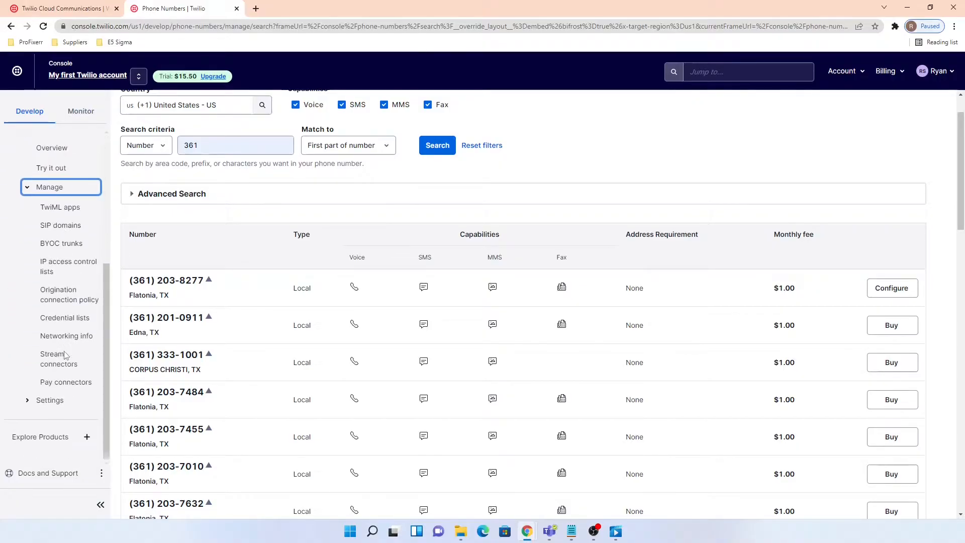
{"action": "left_click", "coordinate": [71, 322]}
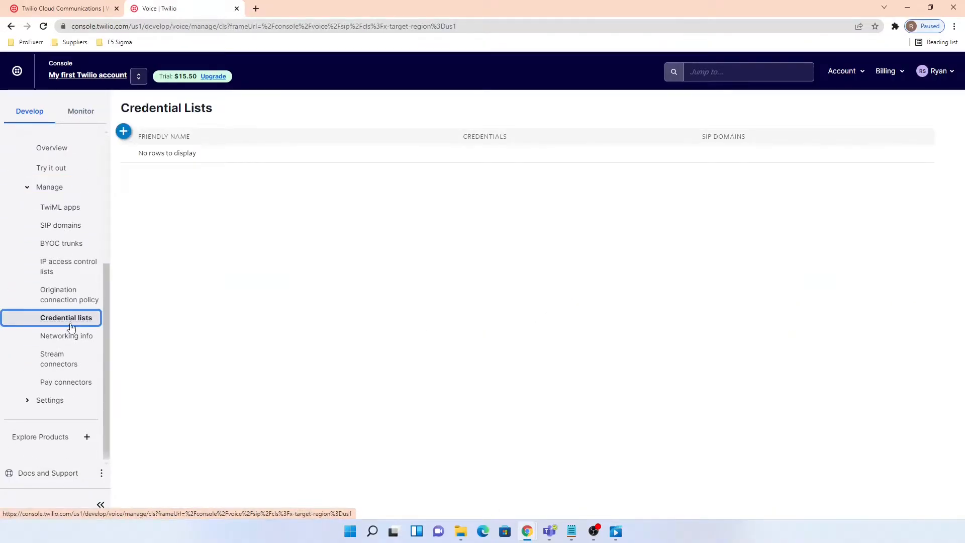
- Create and save a credential list named 'Credentials' with a SIP username and the pasted password
{"action": "left_click", "coordinate": [124, 132]}
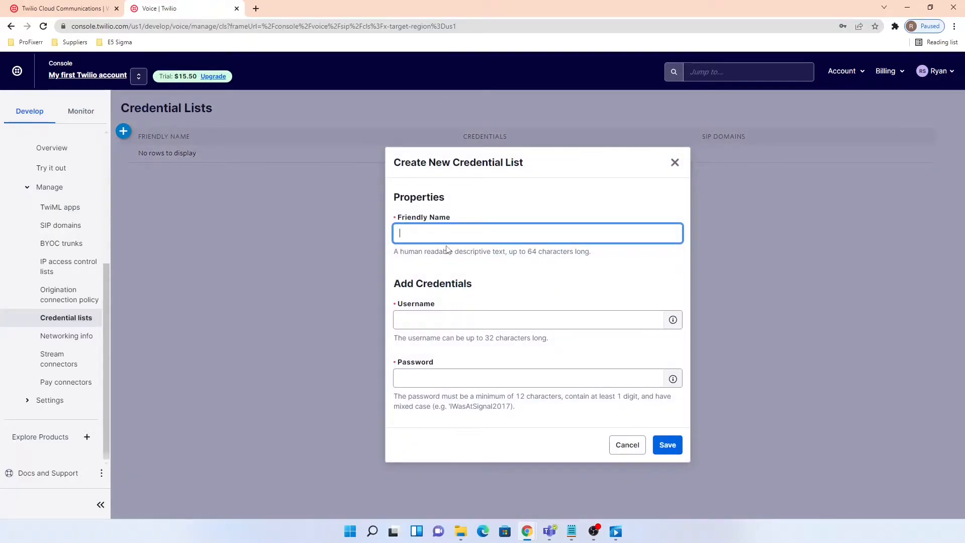
{"action": "type", "text": "Credentials"}
{"action": "left_click", "coordinate": [510, 323]}
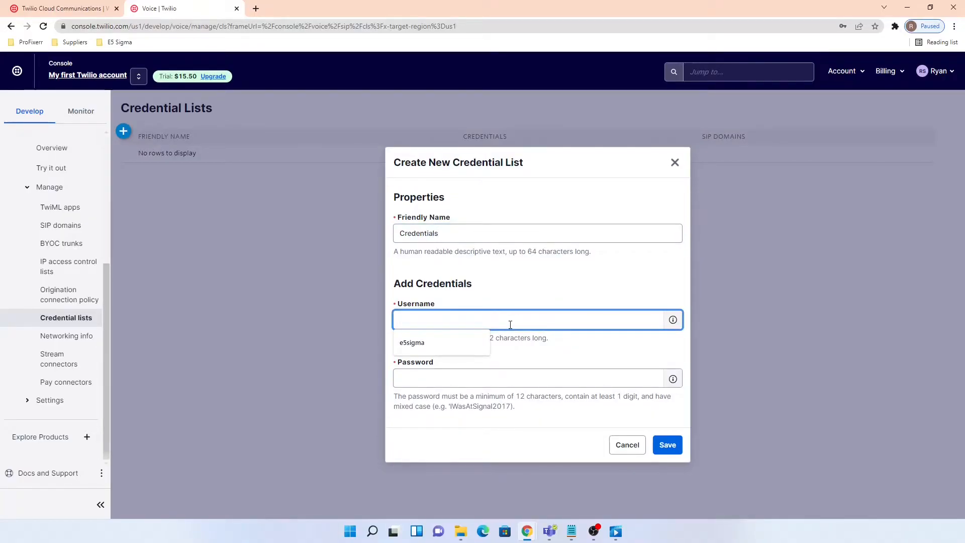
{"action": "type", "text": "ryan-e"}
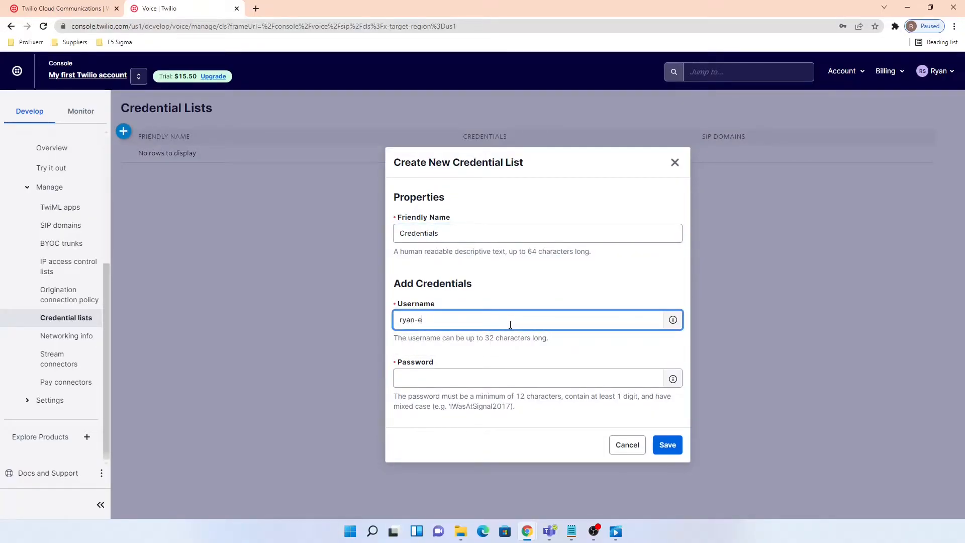
{"action": "type", "text": "5sigma"}
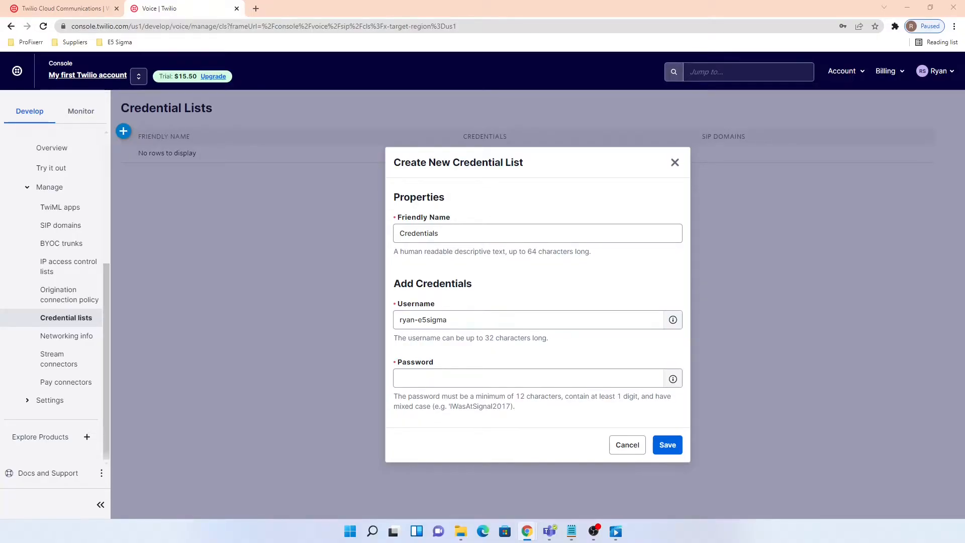
{"action": "left_click", "coordinate": [523, 381]}
{"action": "key", "text": "ctrl+v"}
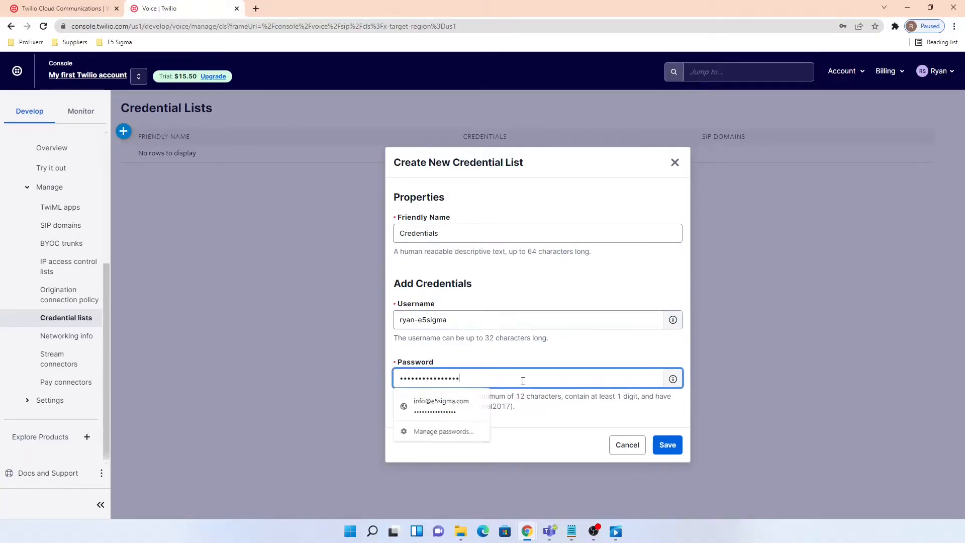
{"action": "left_click", "coordinate": [668, 447]}
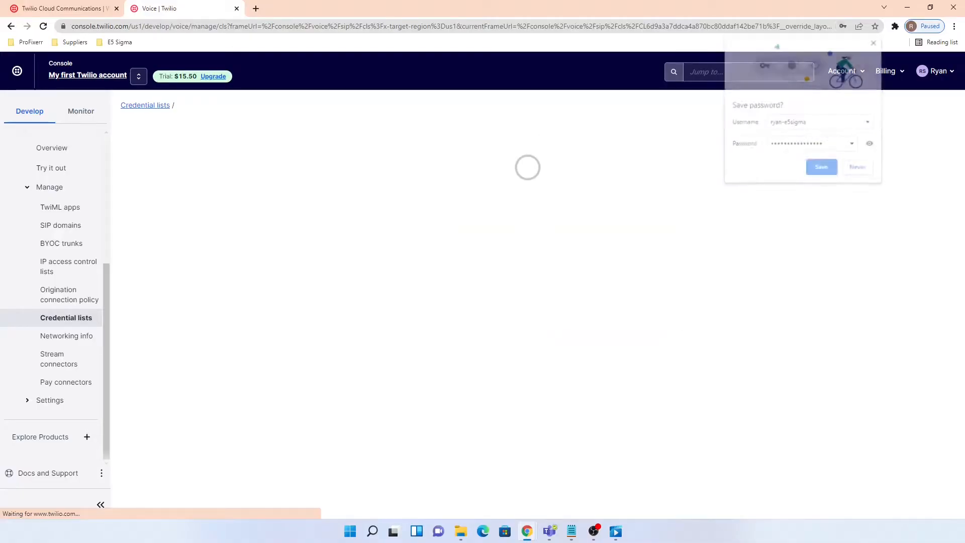
- Dismiss Chrome's save-password prompt and open Voice > Manage > IP access control lists
{"action": "key", "text": "alt+Tab"}
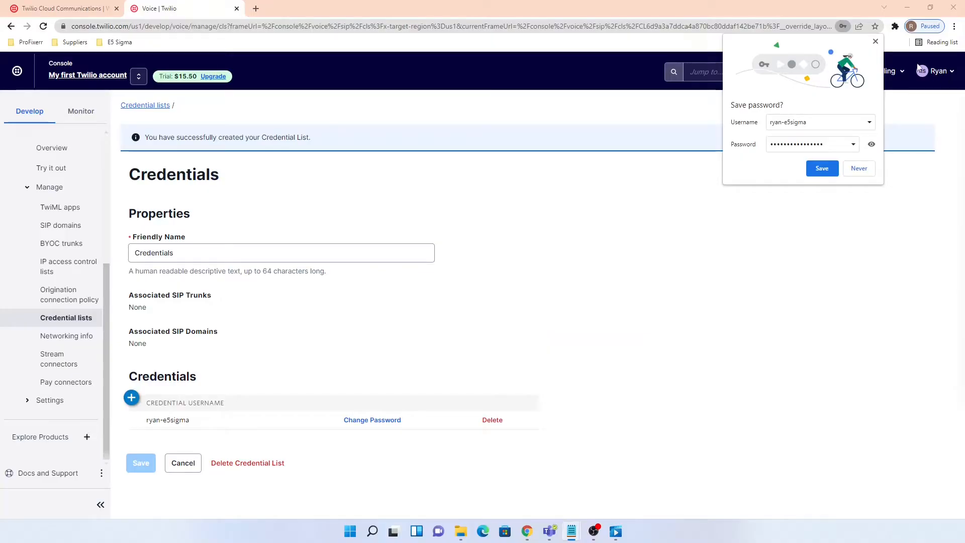
{"action": "left_click", "coordinate": [875, 41]}
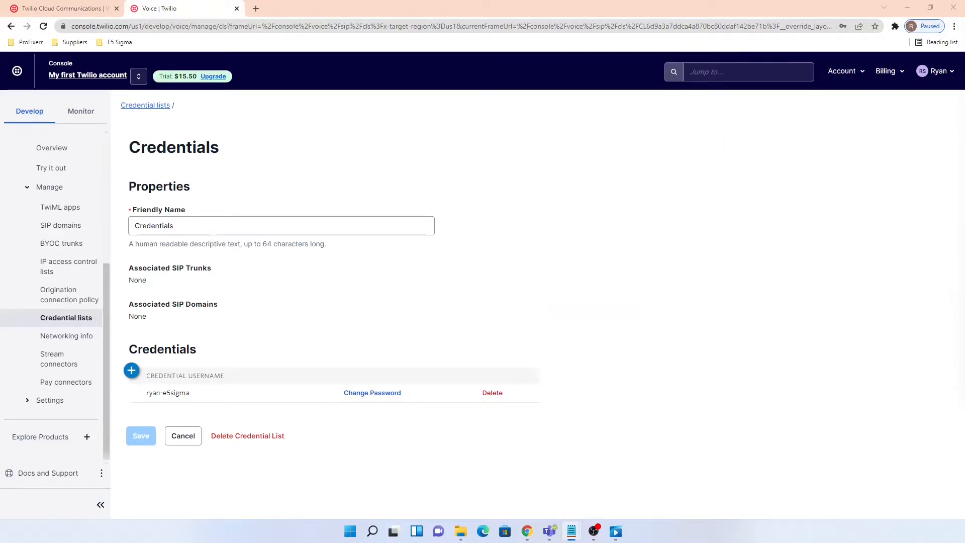
{"action": "key", "text": "alt+Tab"}
{"action": "key", "text": "super+d"}
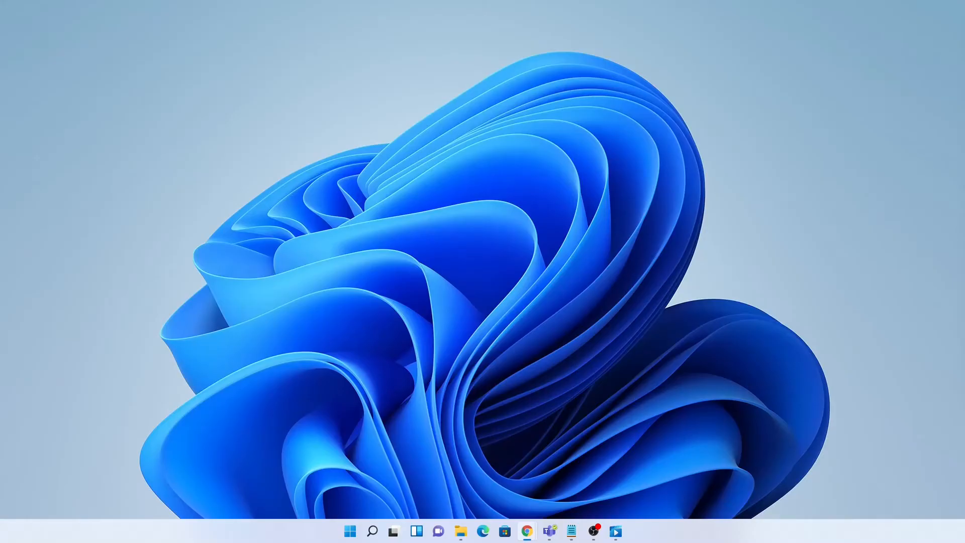
{"action": "key", "text": "super+d"}
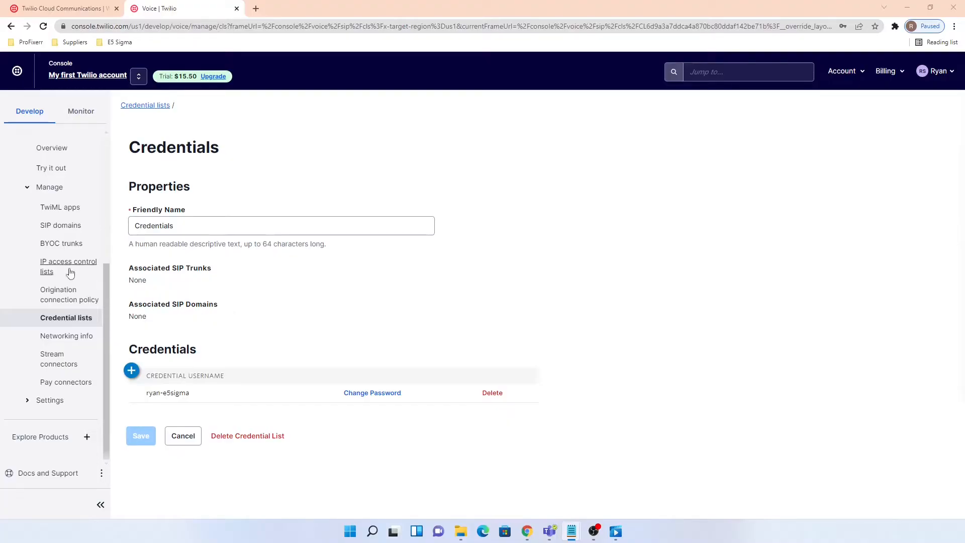
{"action": "left_click", "coordinate": [44, 266]}
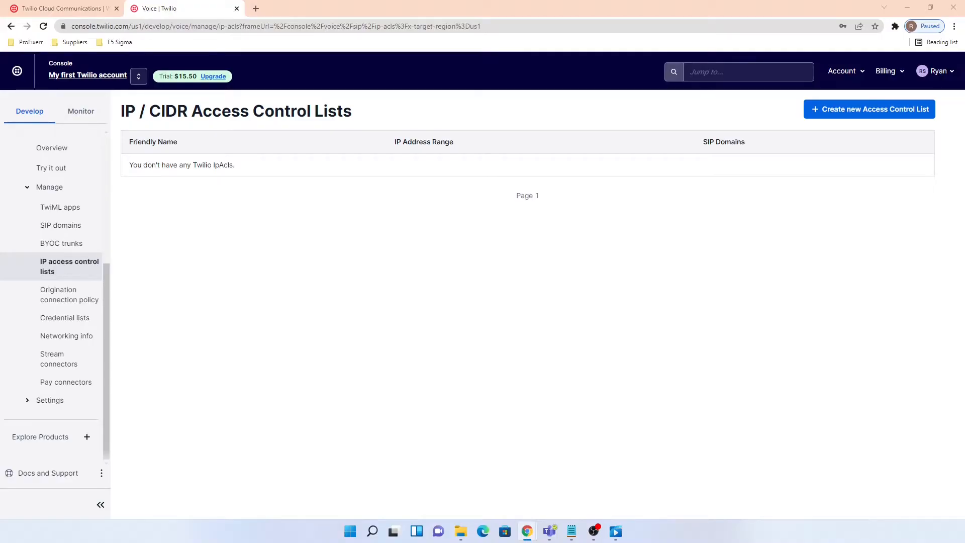
- Create IP access list 'ACL' with range 97.79.245.114/32 named 'E5 Sigma Office'
{"action": "left_click", "coordinate": [892, 109]}
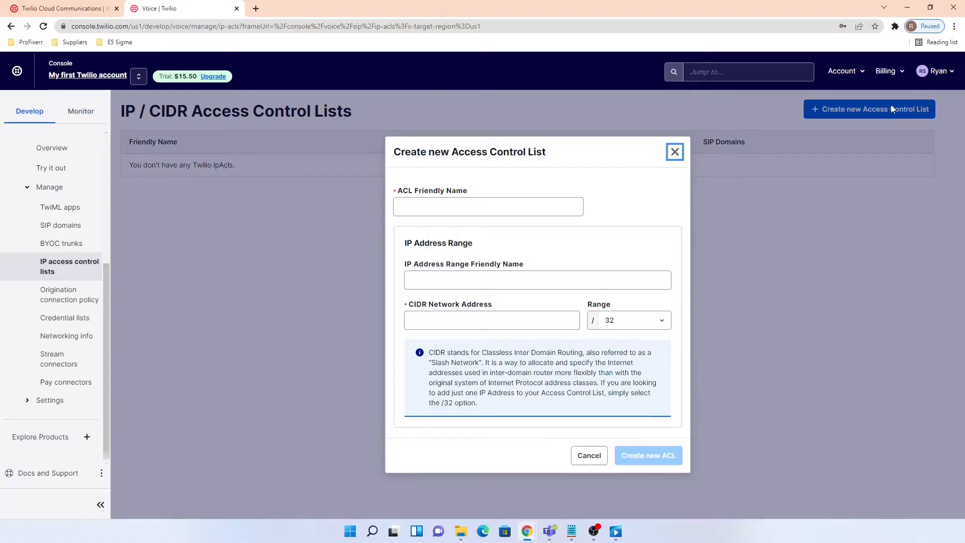
{"action": "left_click", "coordinate": [500, 210]}
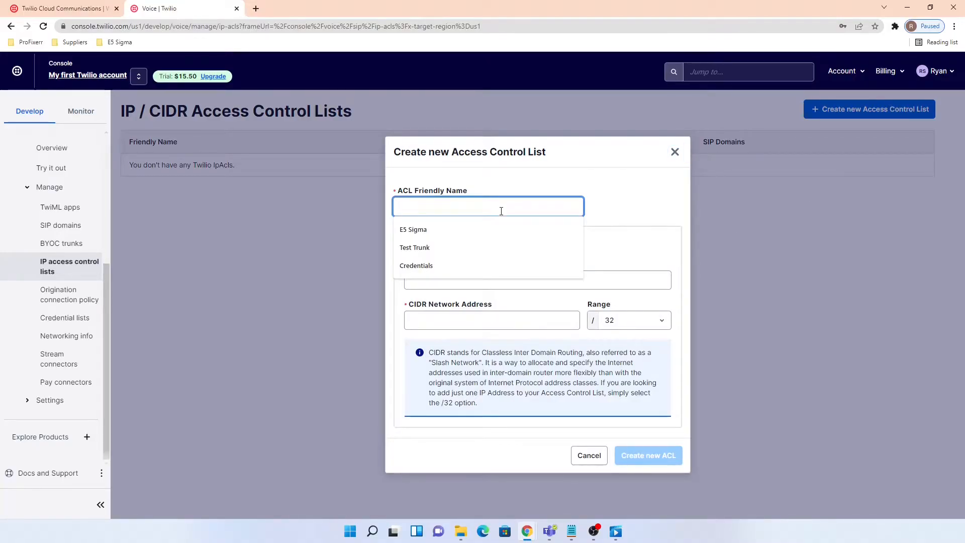
{"action": "type", "text": "ACL"}
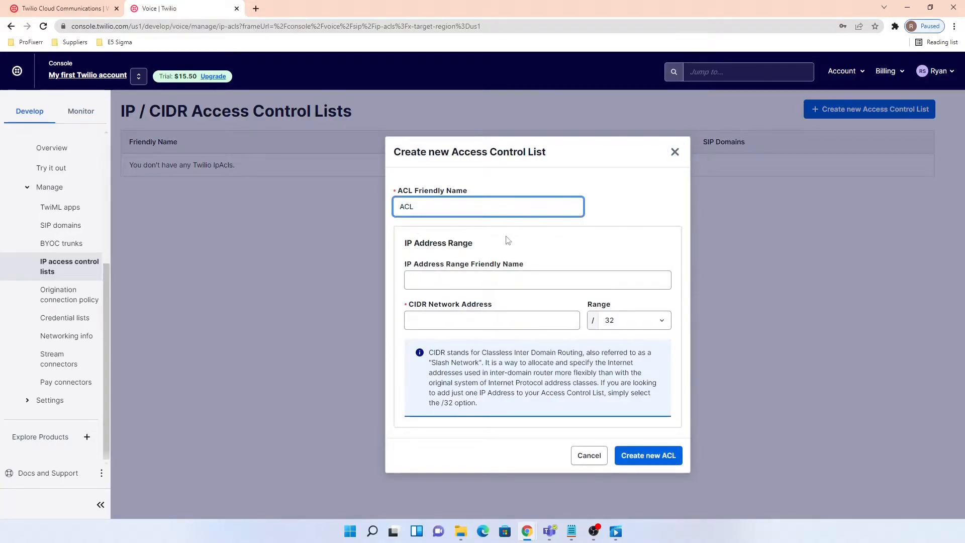
{"action": "left_click", "coordinate": [520, 281]}
{"action": "type", "text": "E5 Sigma Office"}
{"action": "left_click", "coordinate": [508, 324]}
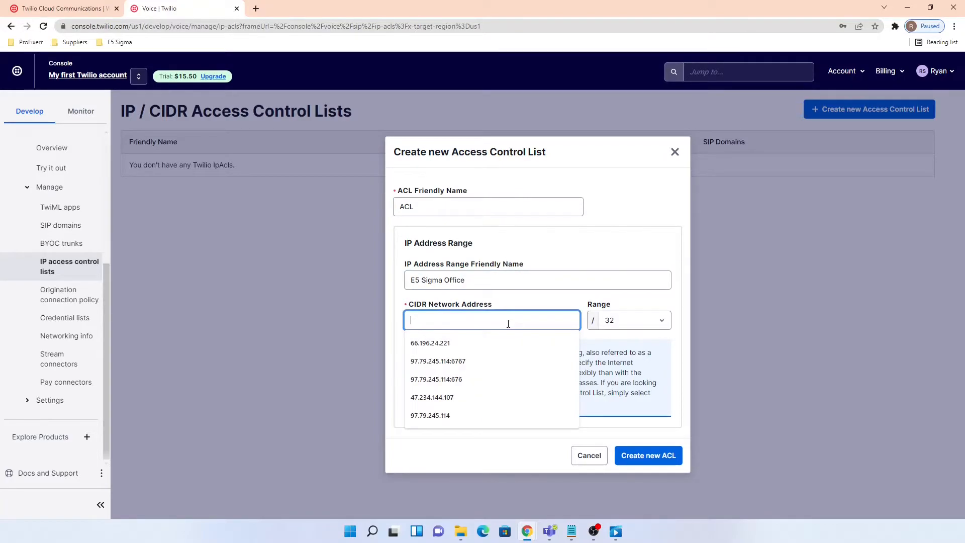
{"action": "type", "text": "97.79.245.114"}
{"action": "left_click", "coordinate": [668, 467]}
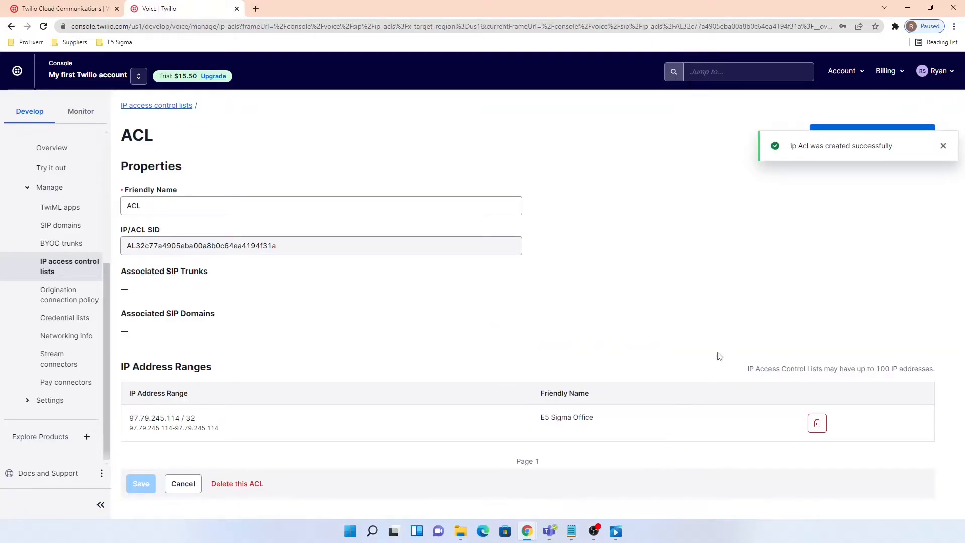
{"action": "scroll", "coordinate": [53, 206], "scroll_direction": "up", "scroll_amount": 5}
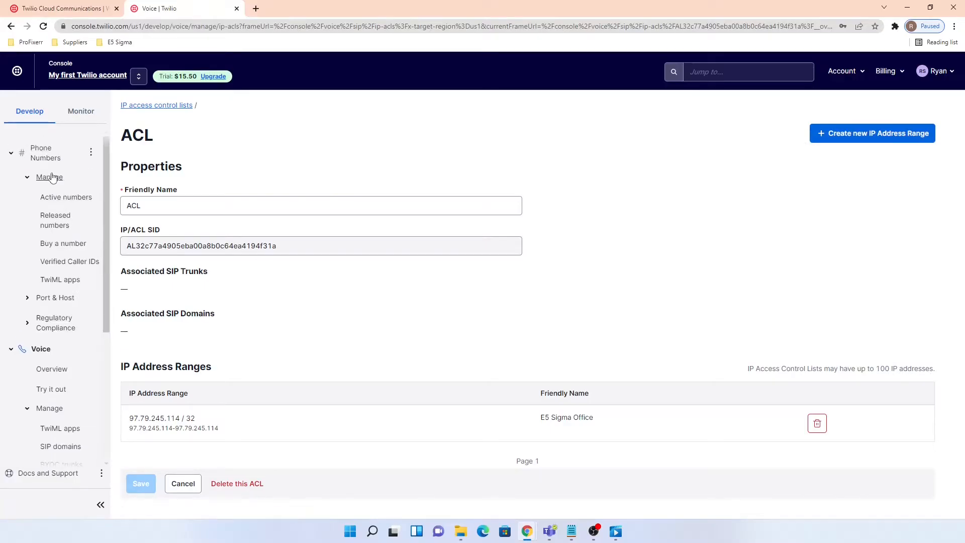
- Open Voice > Manage > SIP domains, then follow its Elastic SIP Trunking link
{"action": "left_click", "coordinate": [50, 177]}
{"action": "key", "text": "alt+Tab"}
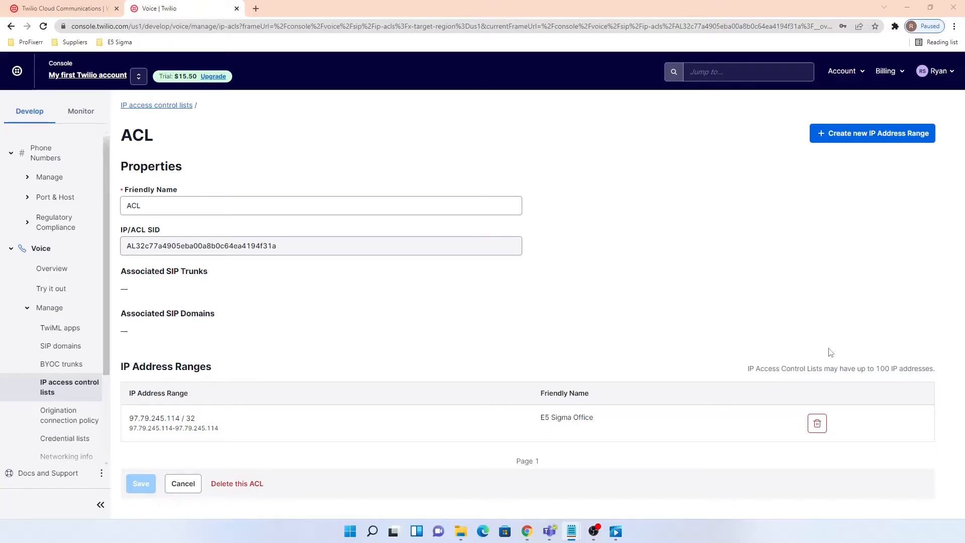
{"action": "left_click", "coordinate": [9, 253]}
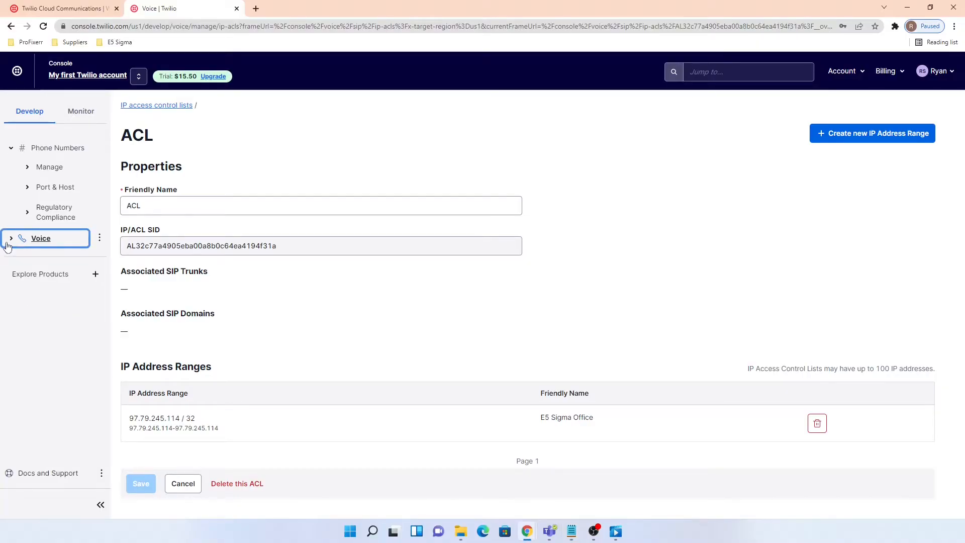
{"action": "left_click", "coordinate": [8, 242]}
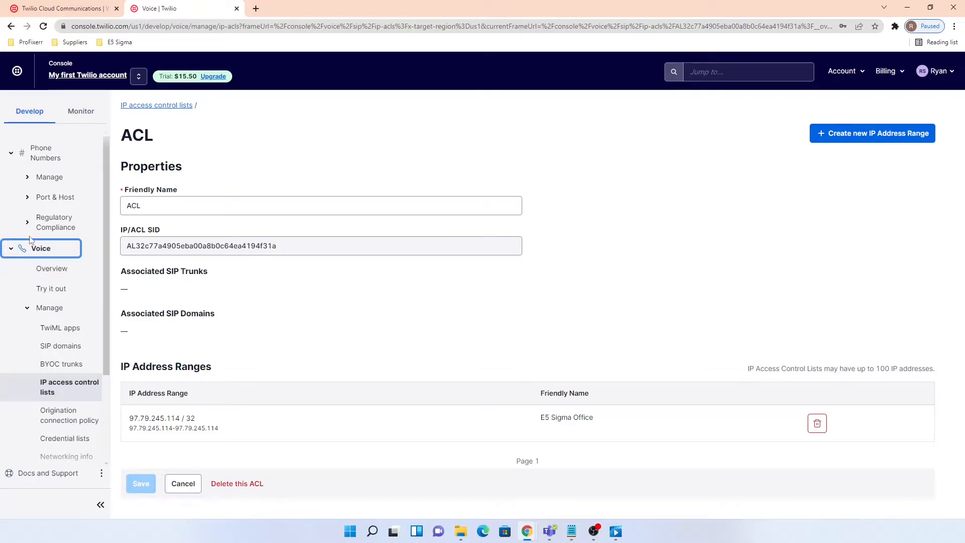
{"action": "scroll", "coordinate": [54, 253], "scroll_direction": "down", "scroll_amount": 1}
{"action": "scroll", "coordinate": [54, 254], "scroll_direction": "down", "scroll_amount": 1}
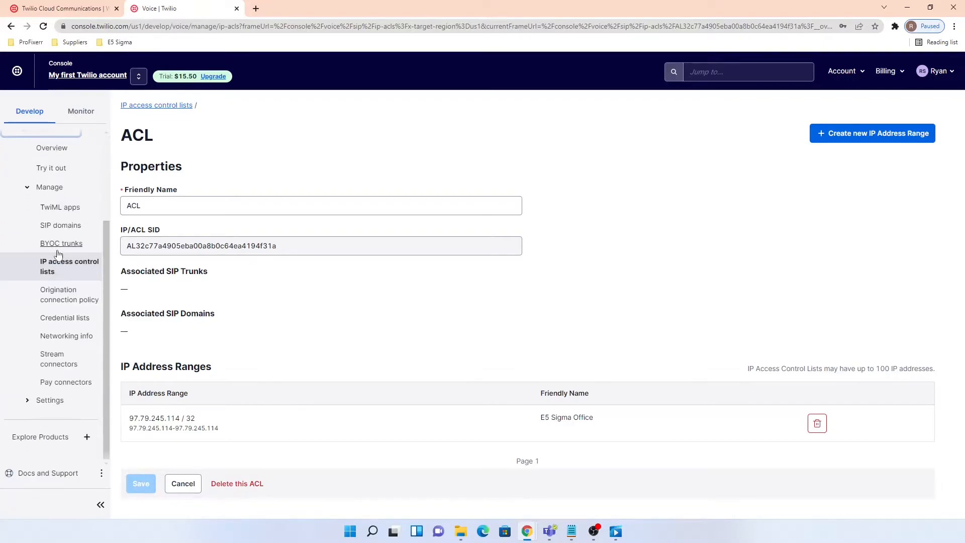
{"action": "left_click", "coordinate": [63, 229]}
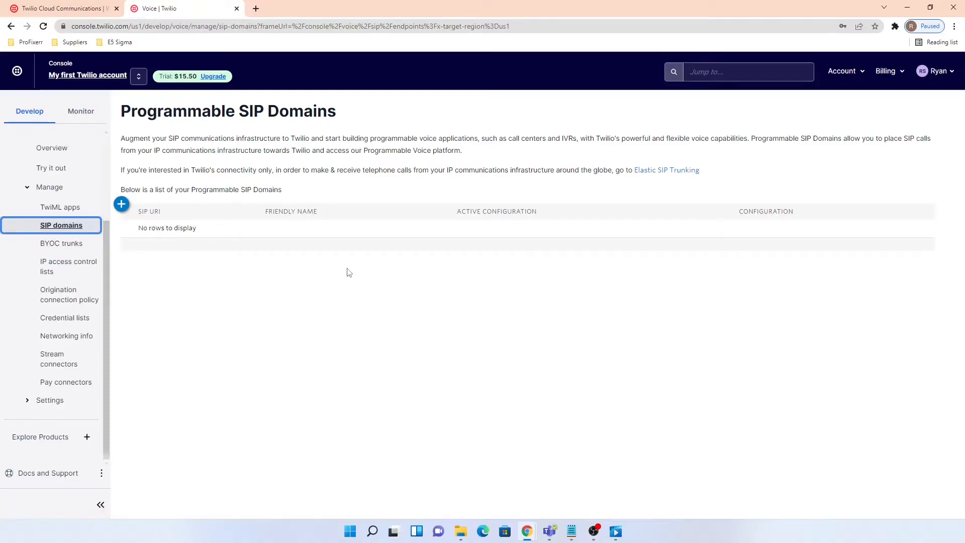
{"action": "left_click", "coordinate": [674, 171]}
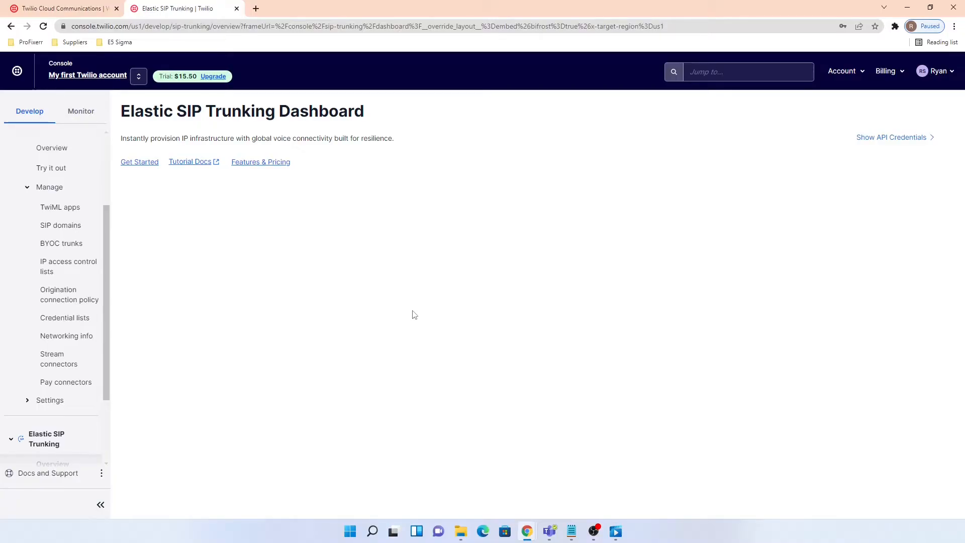
- Under Elastic SIP Trunking > Trunks, create a new trunk named 'e5sigma-demo'
{"action": "left_click", "coordinate": [43, 26]}
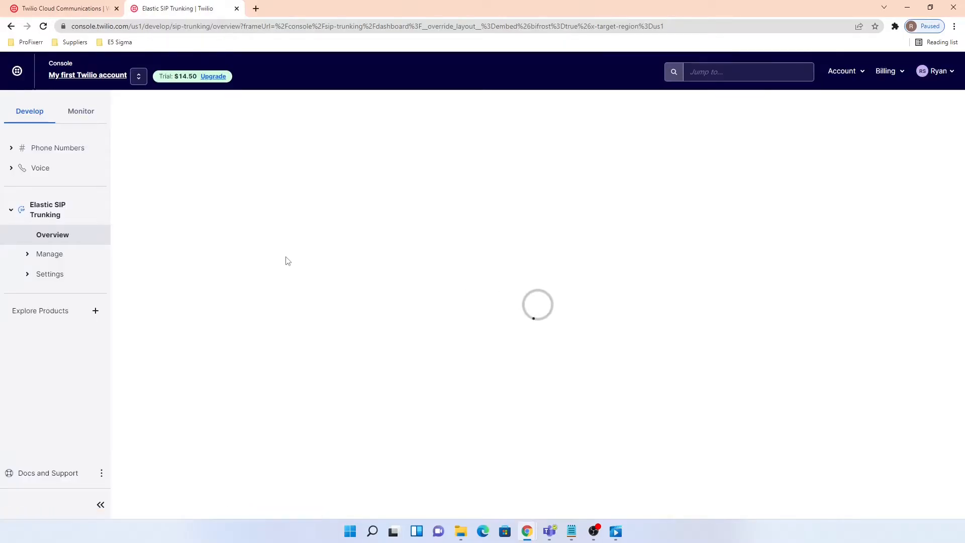
{"action": "left_click", "coordinate": [56, 257]}
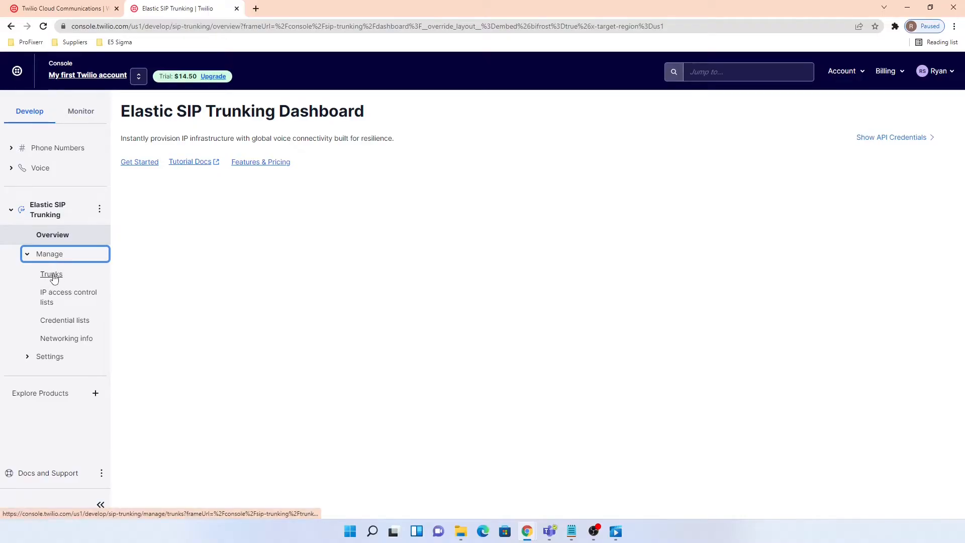
{"action": "left_click", "coordinate": [53, 275]}
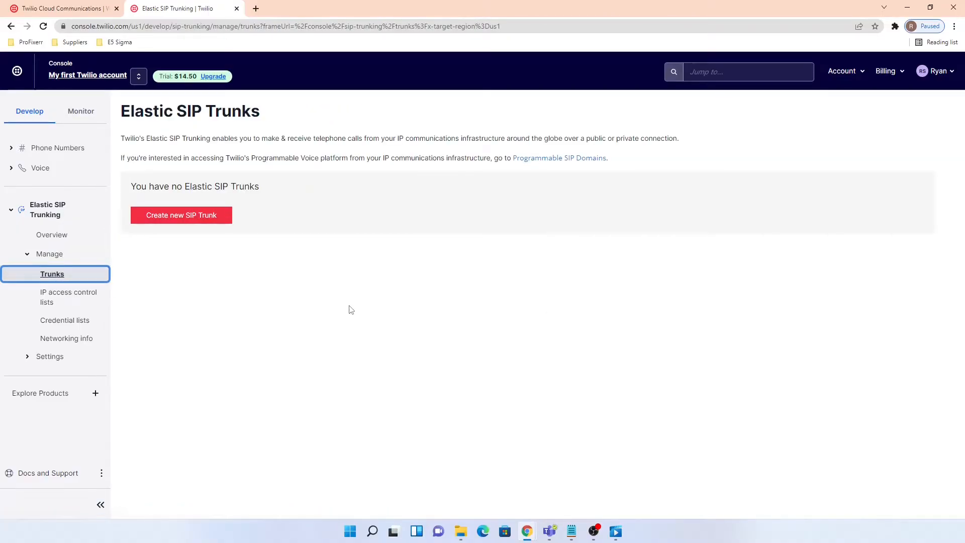
{"action": "left_click", "coordinate": [188, 220]}
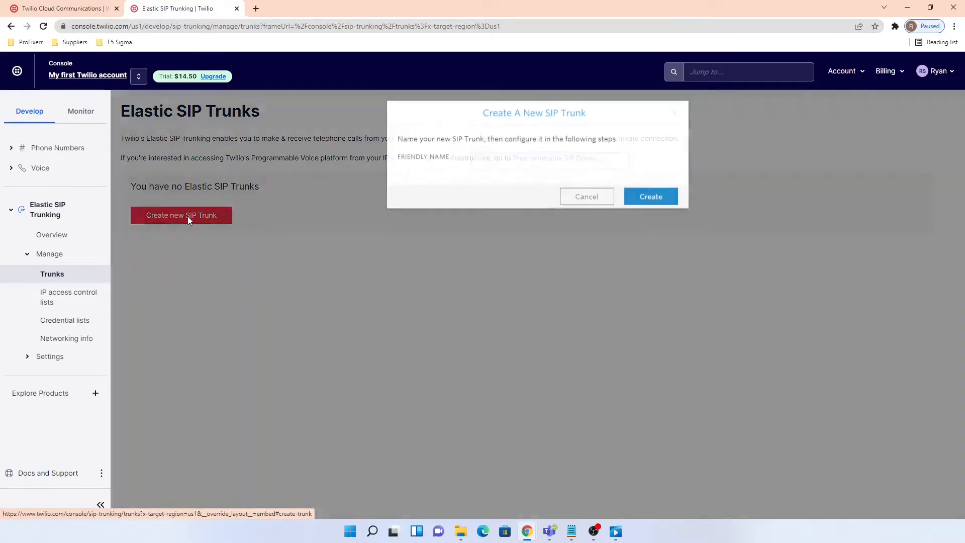
{"action": "left_click", "coordinate": [517, 168]}
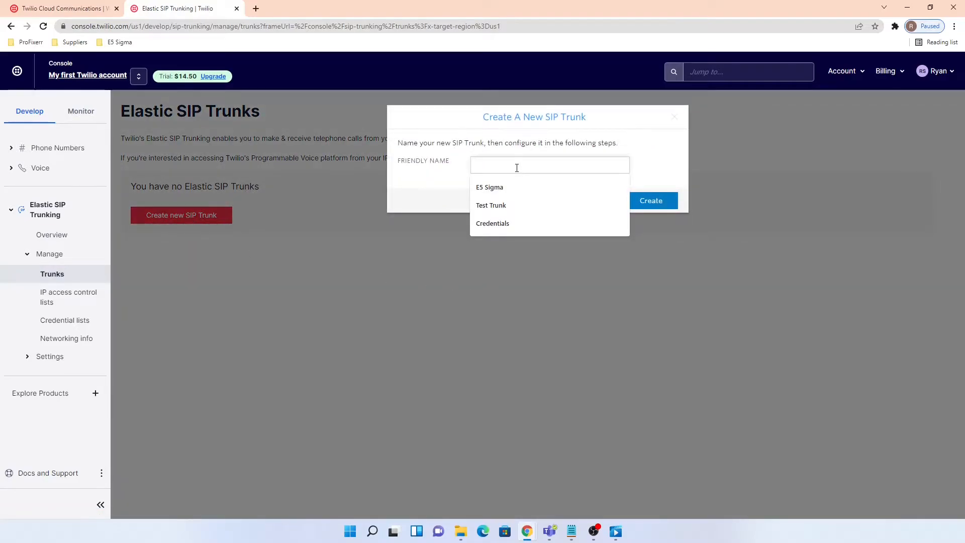
{"action": "type", "text": "e5sigma-demo"}
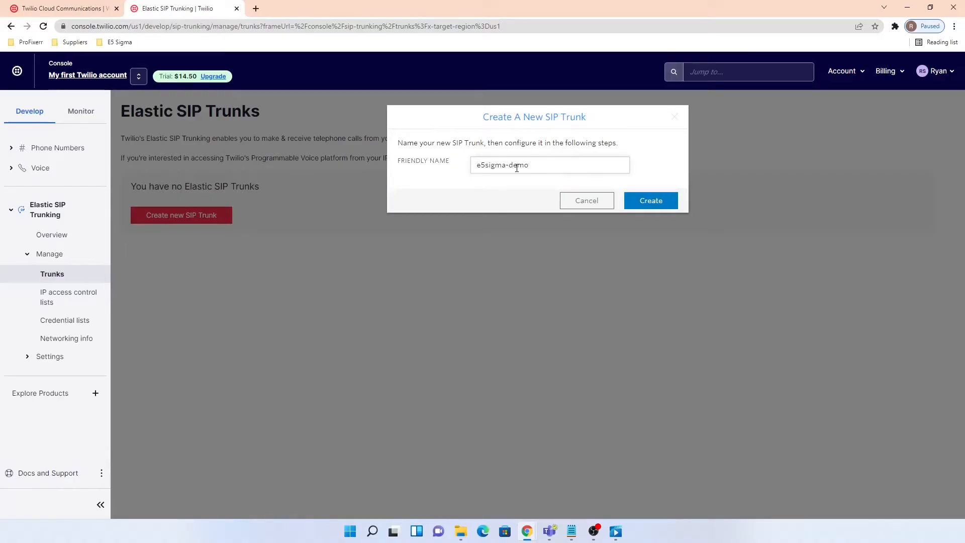
{"action": "left_click", "coordinate": [644, 206]}
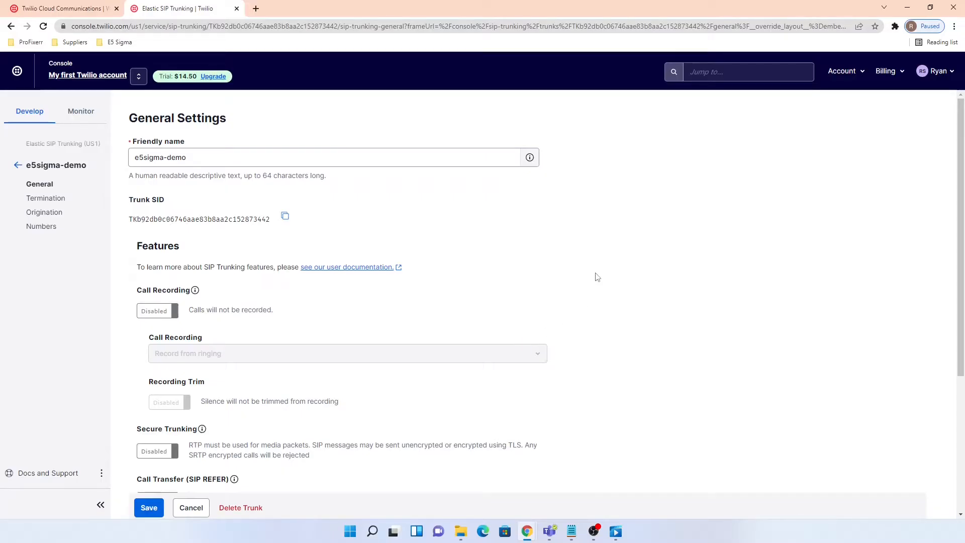
- Save the e5sigma-demo trunk's general settings and go to its Termination settings
{"action": "scroll", "coordinate": [597, 277], "scroll_direction": "down", "scroll_amount": 2}
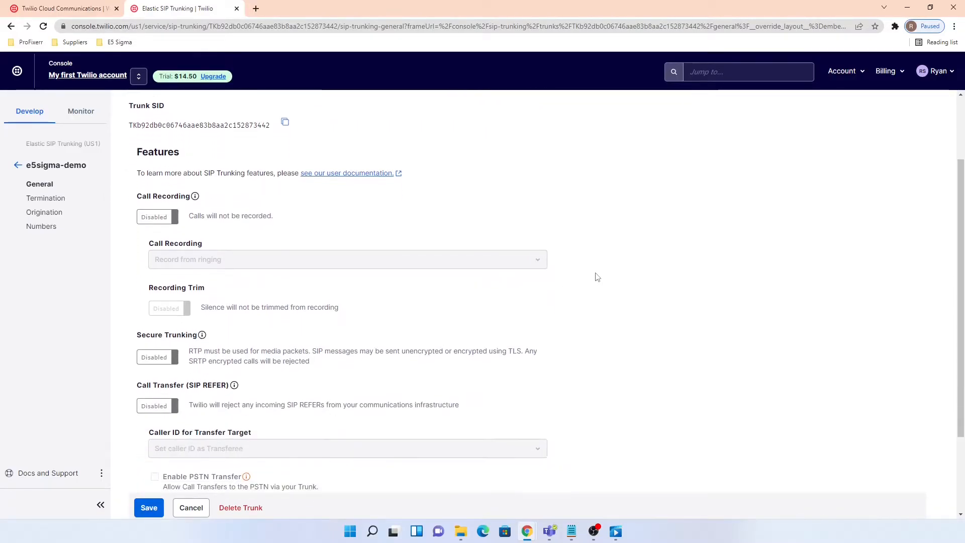
{"action": "scroll", "coordinate": [598, 275], "scroll_direction": "down", "scroll_amount": 2}
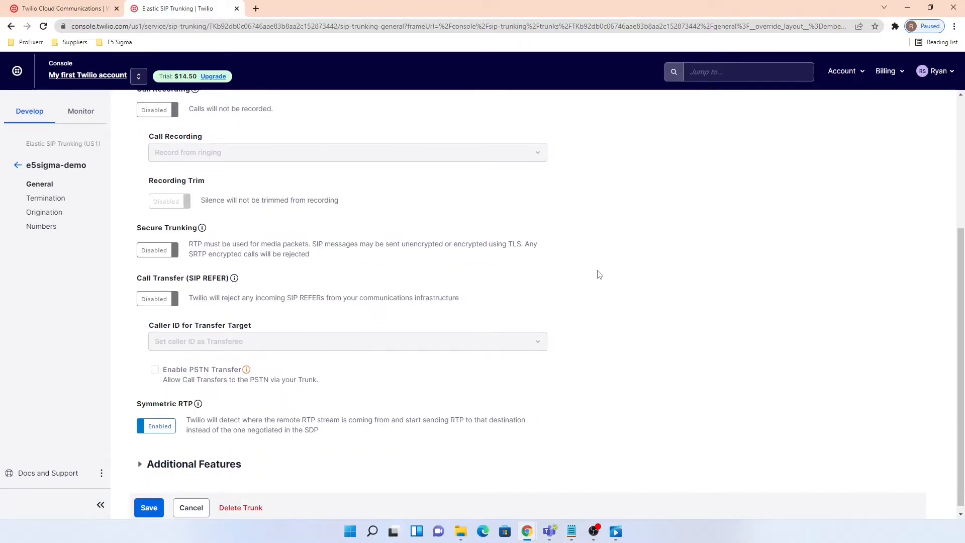
{"action": "left_click", "coordinate": [150, 508]}
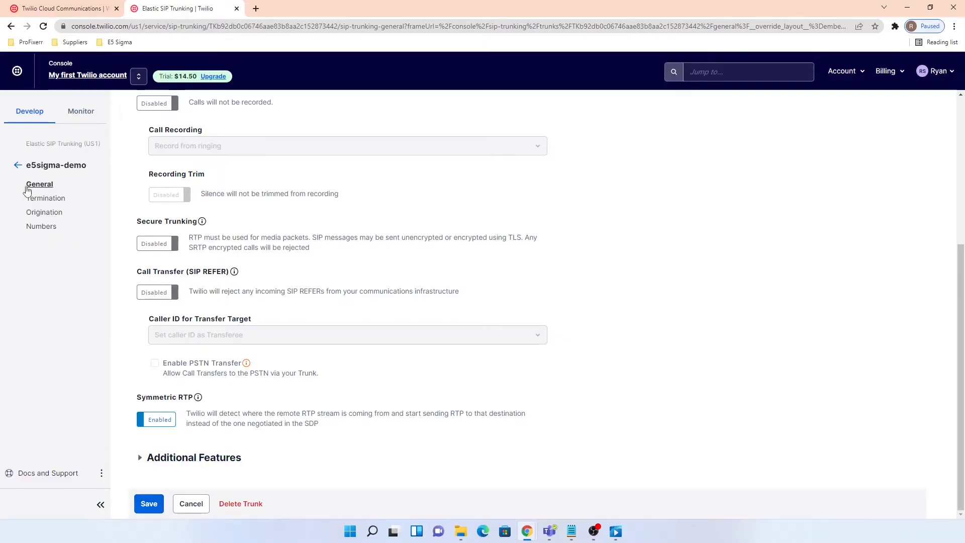
{"action": "left_click", "coordinate": [54, 199]}
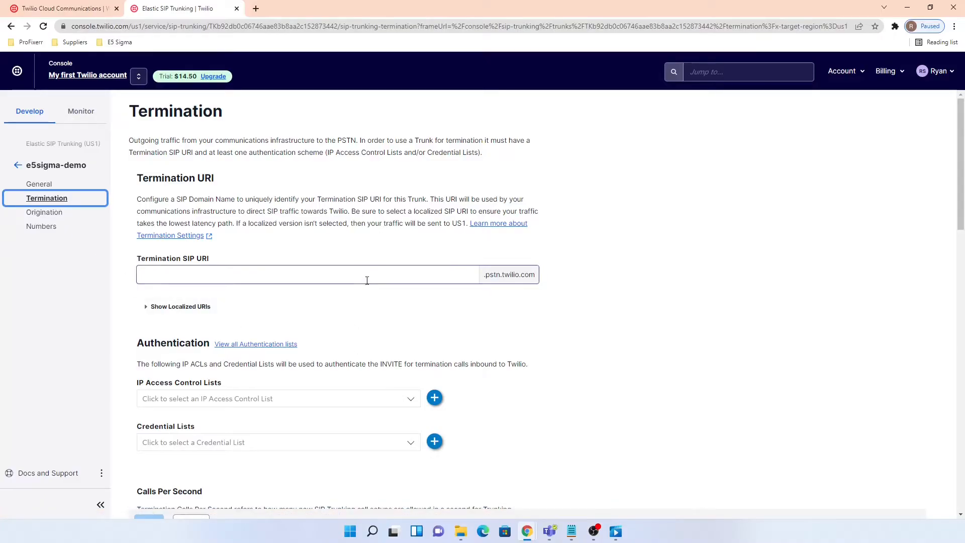
{"action": "left_click", "coordinate": [206, 275]}
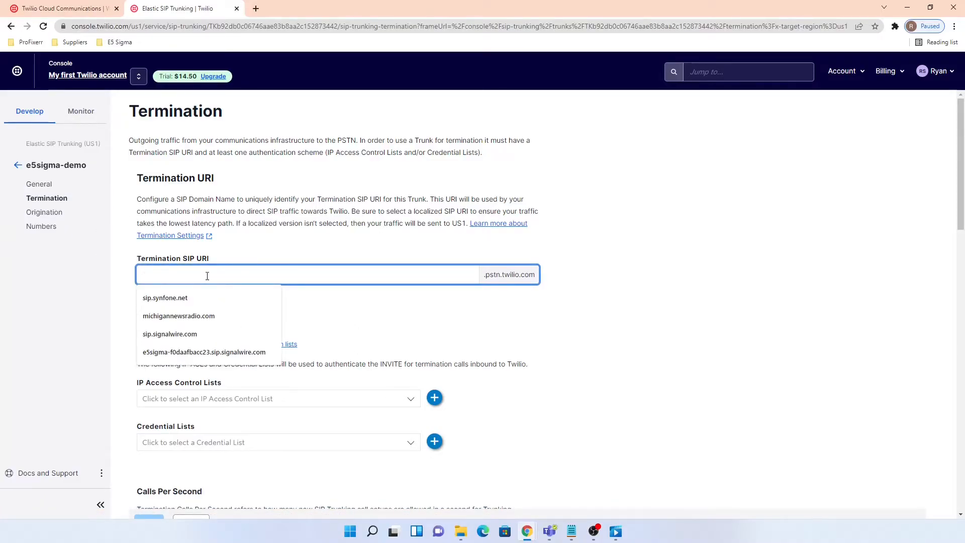
{"action": "type", "text": "e5sigma-"}
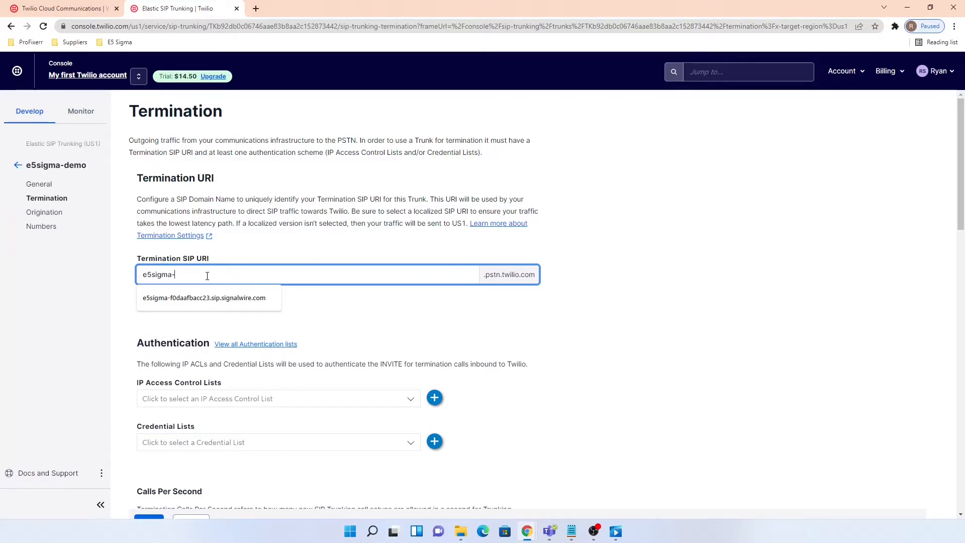
{"action": "type", "text": "demo"}
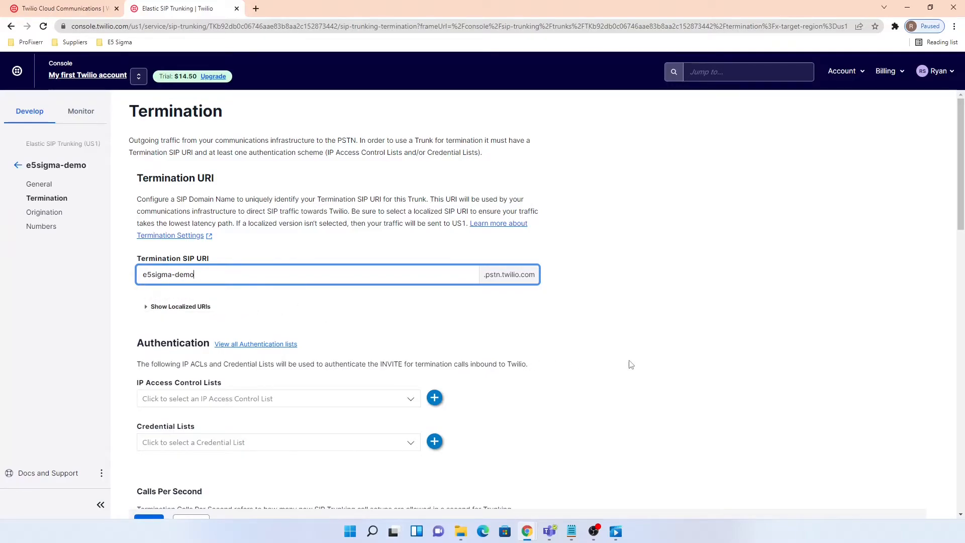
{"action": "scroll", "coordinate": [630, 362], "scroll_direction": "down", "scroll_amount": 2}
{"action": "left_click", "coordinate": [247, 300]}
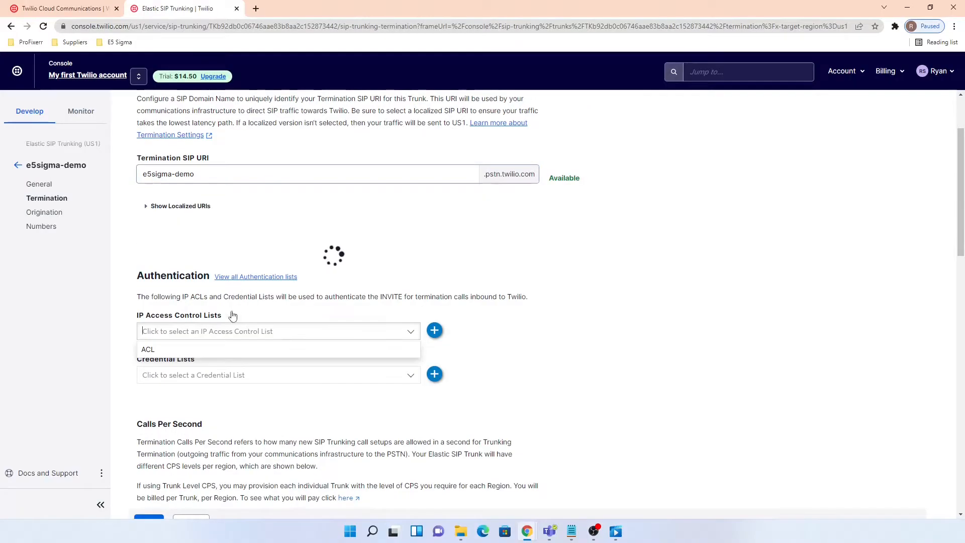
{"action": "left_click", "coordinate": [147, 391]}
{"action": "scroll", "coordinate": [595, 416], "scroll_direction": "down", "scroll_amount": 2}
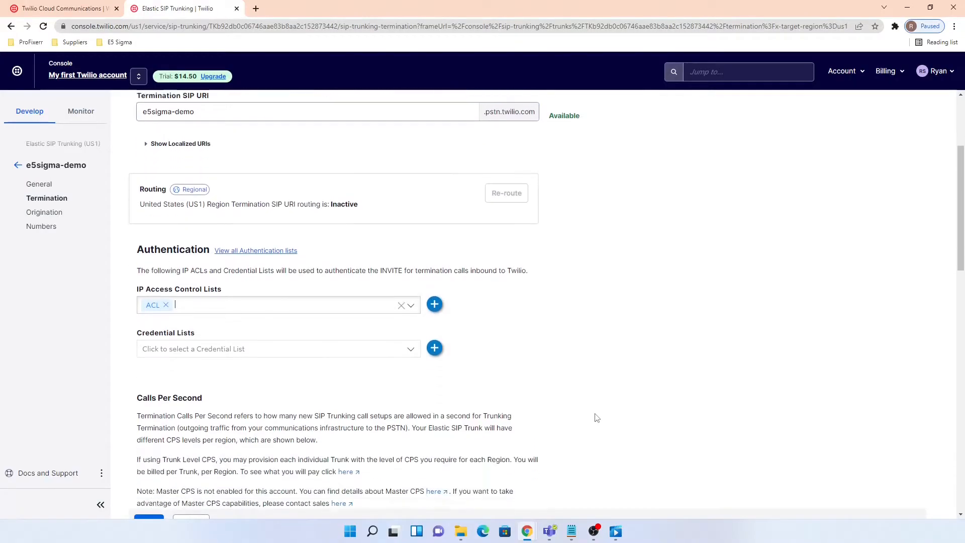
{"action": "left_click", "coordinate": [231, 310]}
{"action": "left_click", "coordinate": [167, 329]}
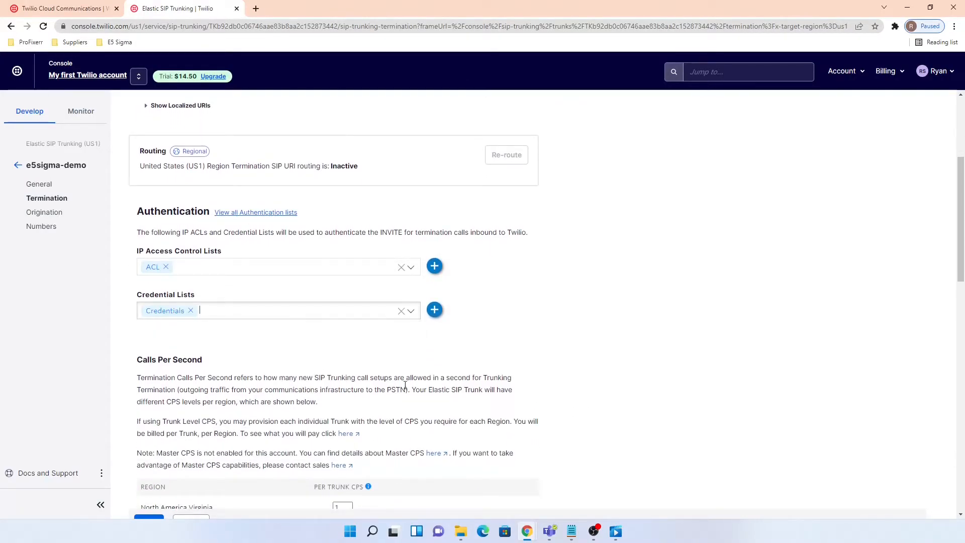
{"action": "scroll", "coordinate": [563, 392], "scroll_direction": "down", "scroll_amount": 1}
{"action": "scroll", "coordinate": [562, 391], "scroll_direction": "down", "scroll_amount": 8}
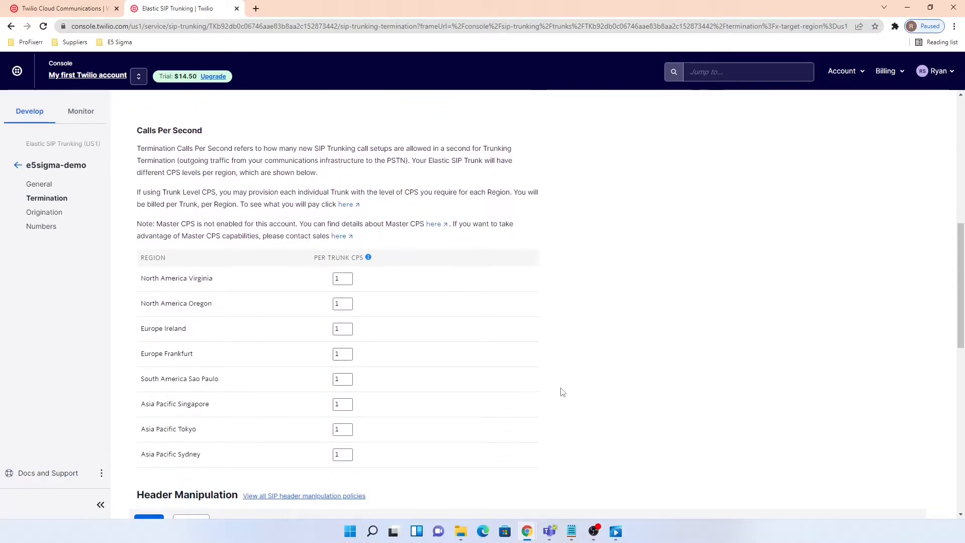
{"action": "scroll", "coordinate": [562, 387], "scroll_direction": "down", "scroll_amount": 4}
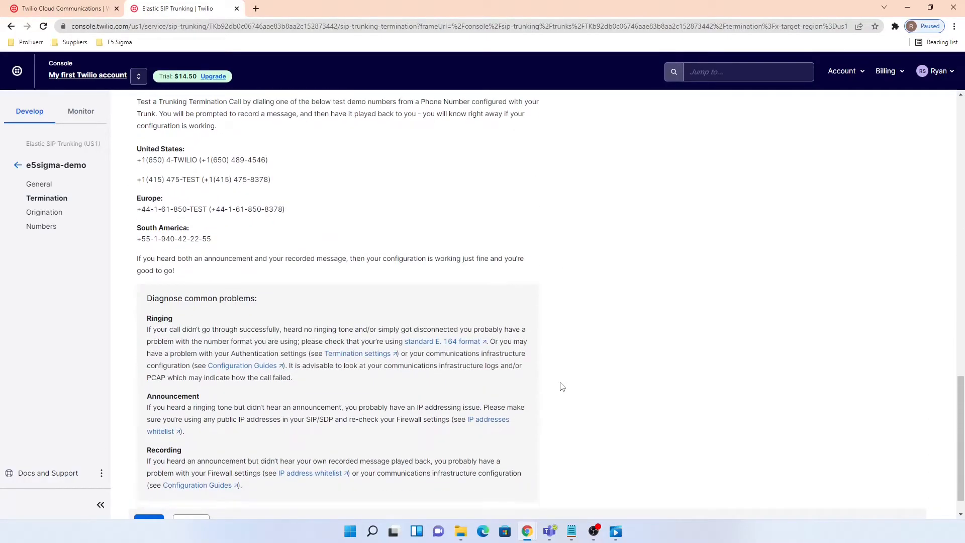
{"action": "scroll", "coordinate": [562, 387], "scroll_direction": "down", "scroll_amount": 1}
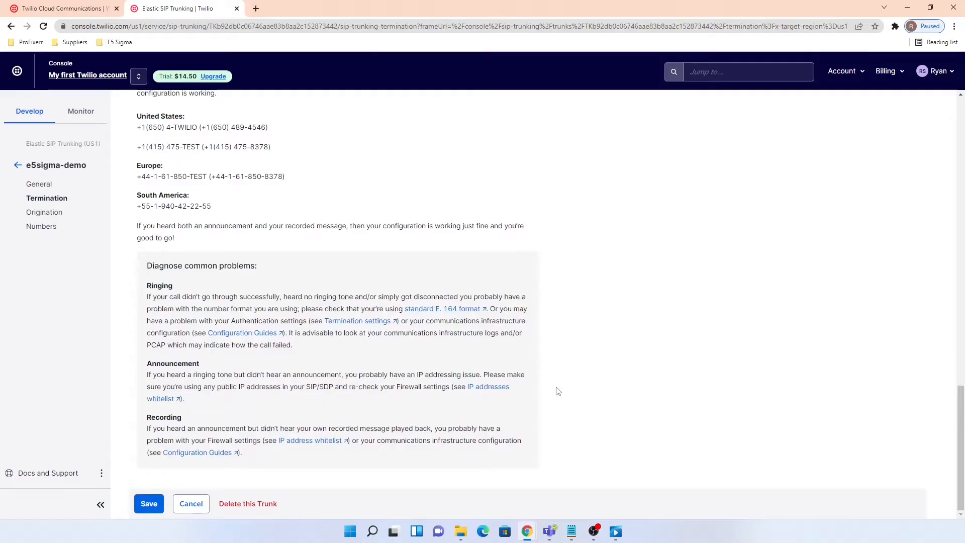
{"action": "left_click", "coordinate": [151, 504]}
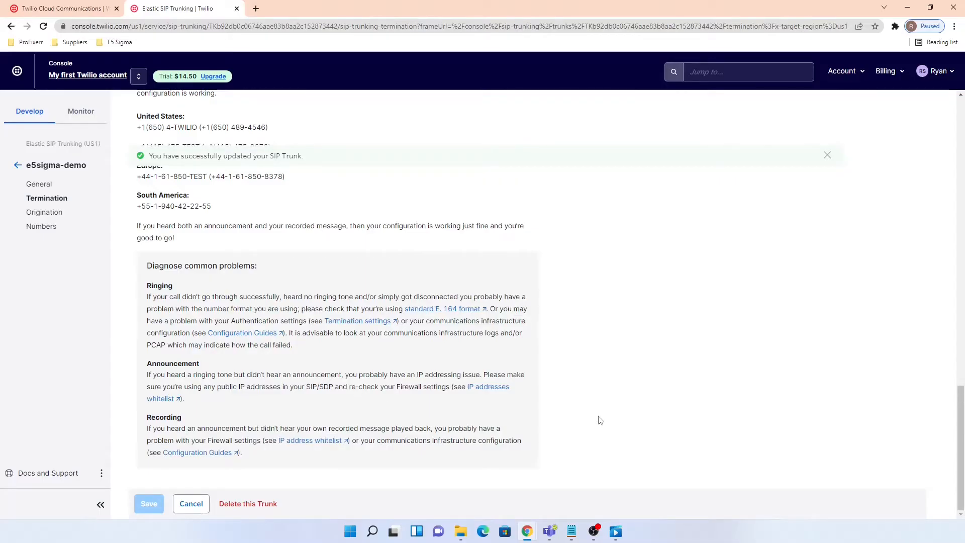
{"action": "scroll", "coordinate": [629, 400], "scroll_direction": "up", "scroll_amount": 1}
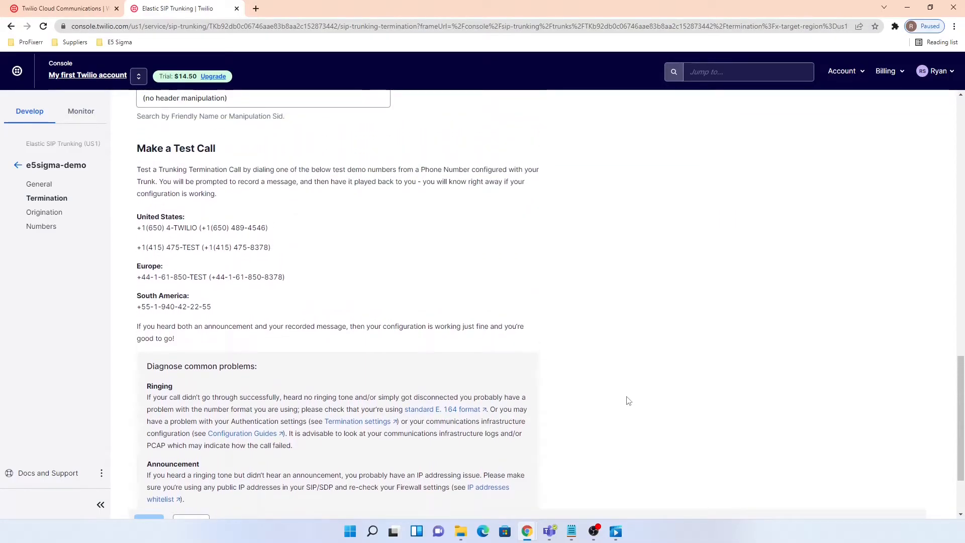
- Add origination URI sip:97.79.245.114:6767 to the trunk
{"action": "left_click", "coordinate": [47, 216]}
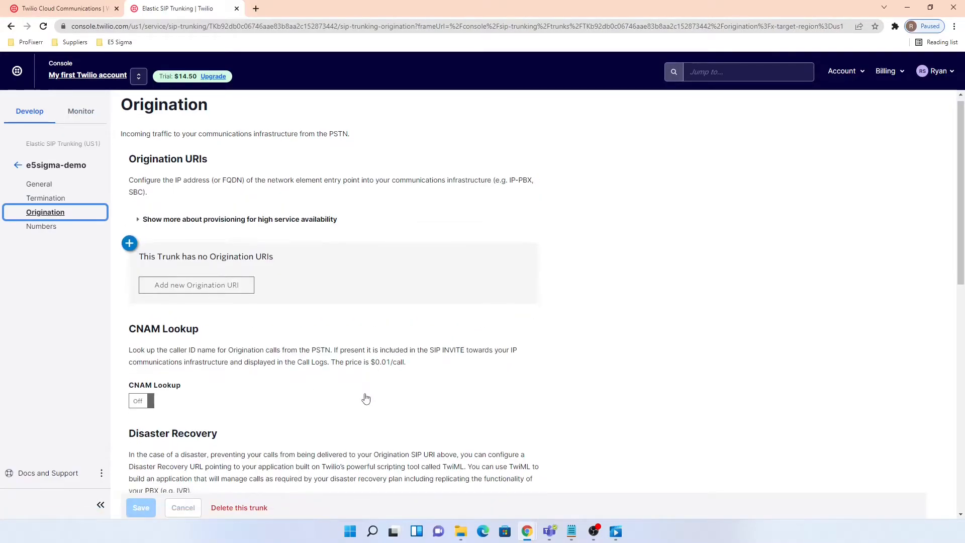
{"action": "scroll", "coordinate": [366, 399], "scroll_direction": "down", "scroll_amount": 1}
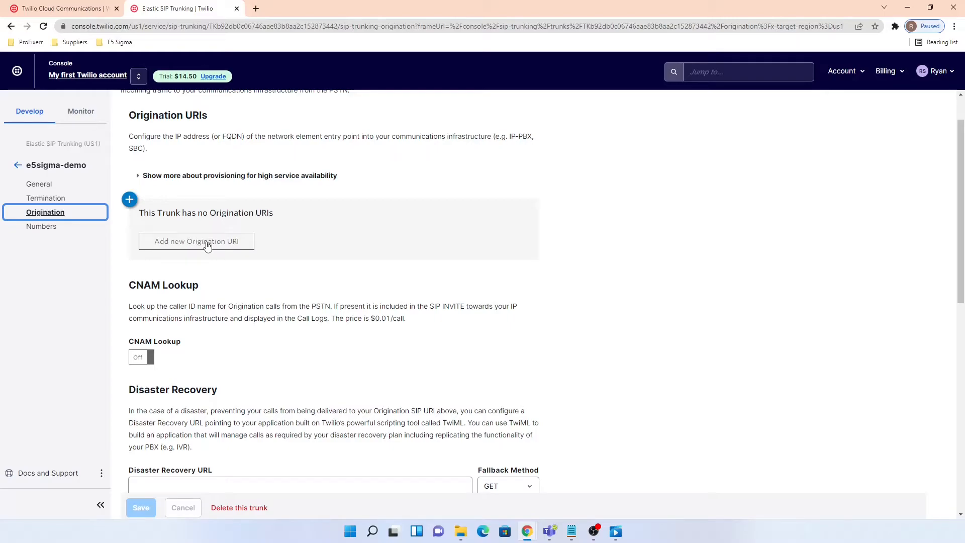
{"action": "left_click", "coordinate": [207, 242]}
{"action": "left_click", "coordinate": [463, 232]}
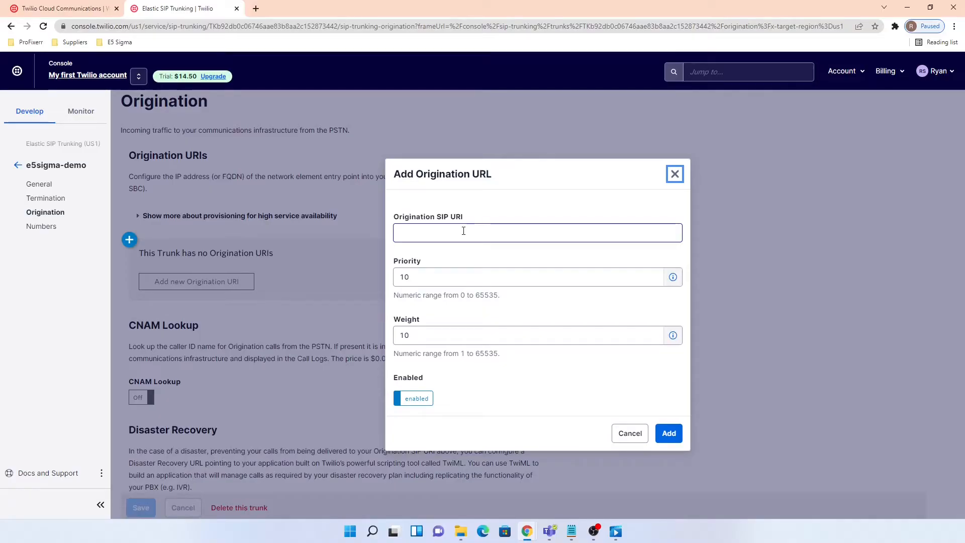
{"action": "left_click", "coordinate": [463, 231]}
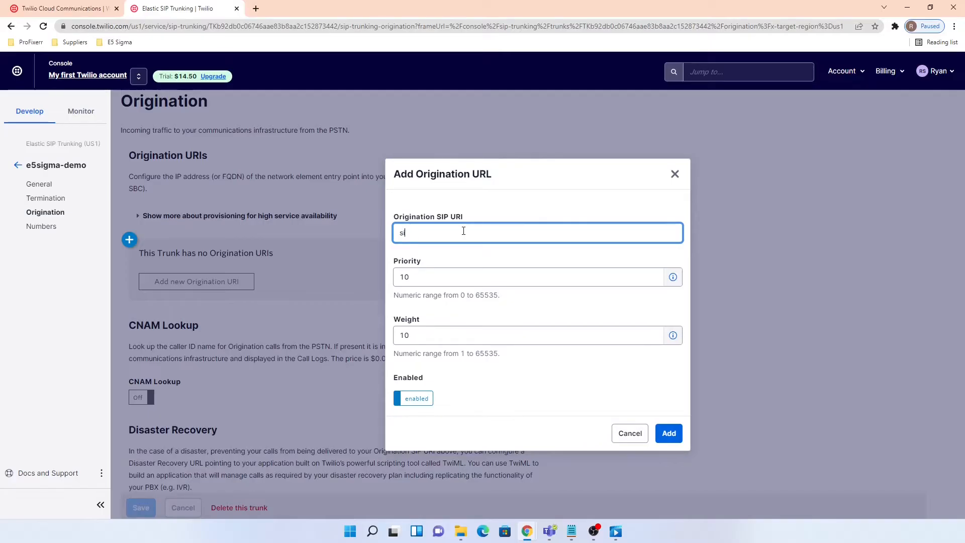
{"action": "type", "text": "97.79.245.114"}
{"action": "type", "text": ":6767"}
{"action": "left_click", "coordinate": [673, 435]}
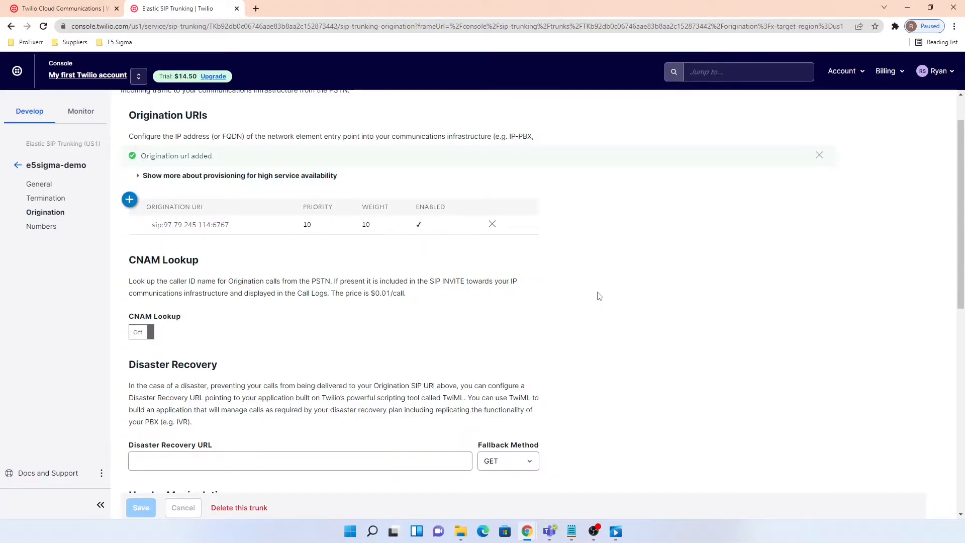
- Turn CNAM Lookup on and save the trunk, then go to its Numbers page
{"action": "left_click", "coordinate": [142, 335]}
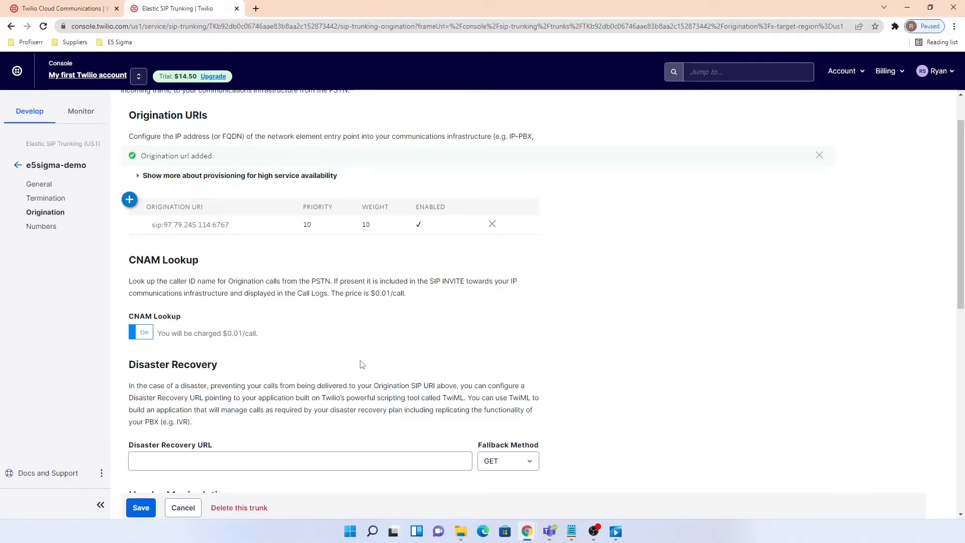
{"action": "left_click", "coordinate": [141, 509]}
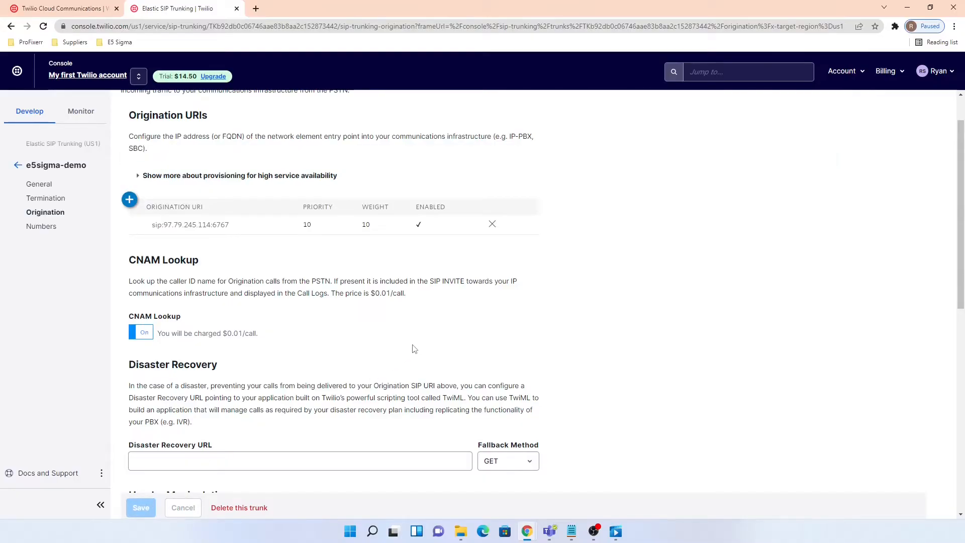
{"action": "left_click", "coordinate": [42, 227]}
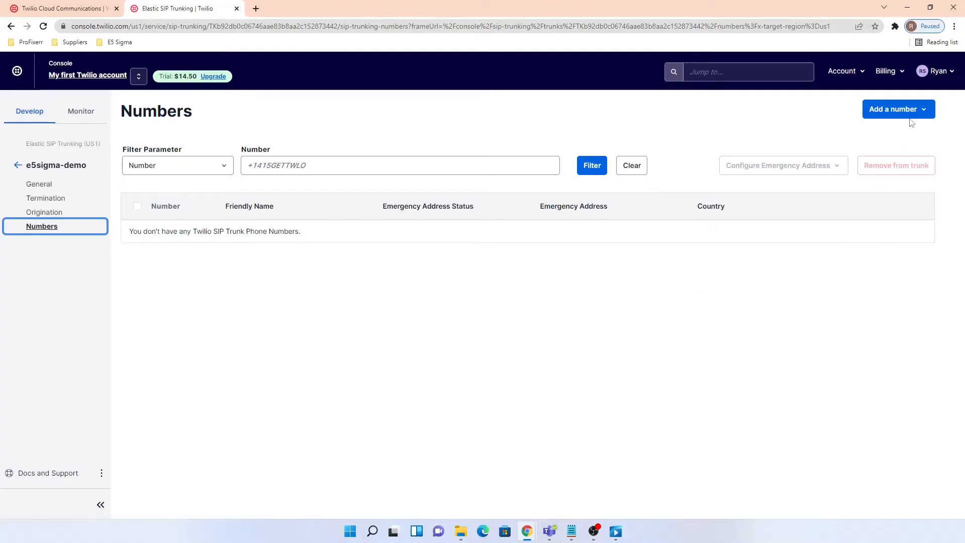
- Attach the existing trunking-enabled 361-area number to e5sigma-demo, then copy the number
{"action": "left_click", "coordinate": [903, 110]}
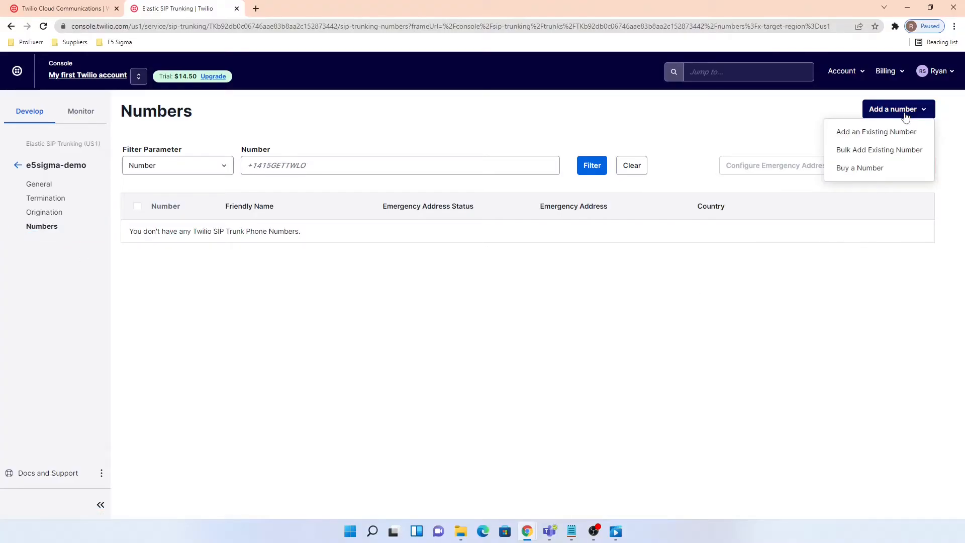
{"action": "left_click", "coordinate": [857, 134]}
{"action": "left_click", "coordinate": [356, 354]}
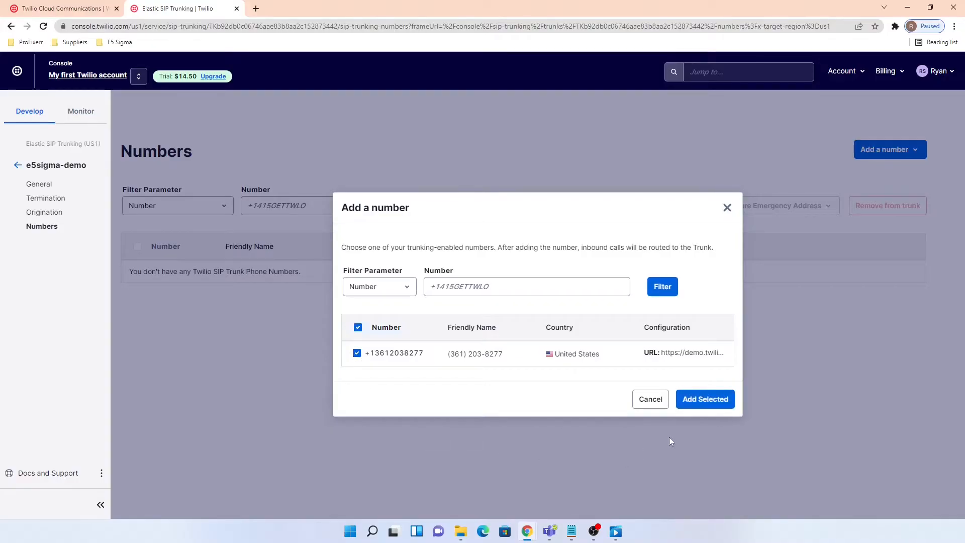
{"action": "left_click", "coordinate": [713, 403]}
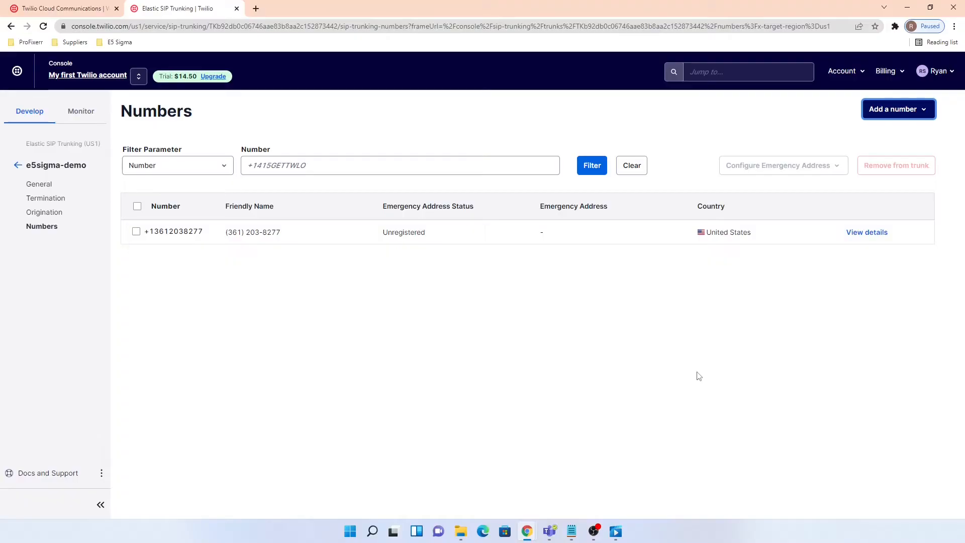
{"action": "left_click_drag", "start_coordinate": [203, 232], "coordinate": [144, 240]}
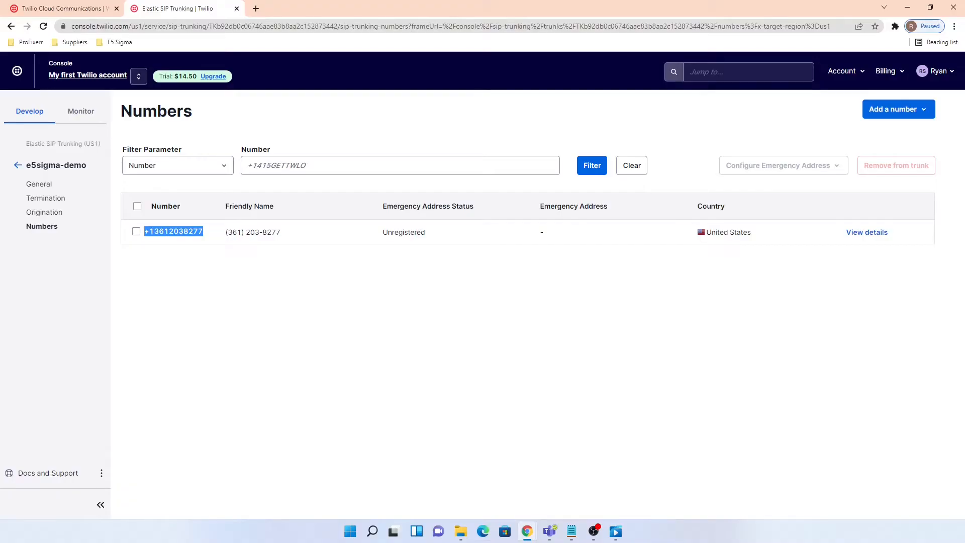
{"action": "key", "text": "alt+Tab"}
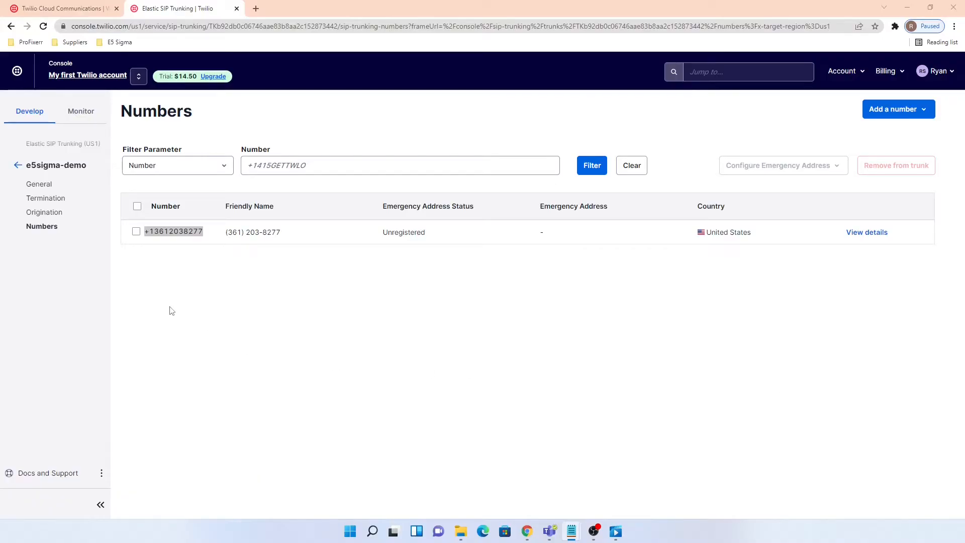
- Go from General to the Termination page showing SIP URI e5sigma-demo.pstn.twilio.com
{"action": "left_click", "coordinate": [38, 185]}
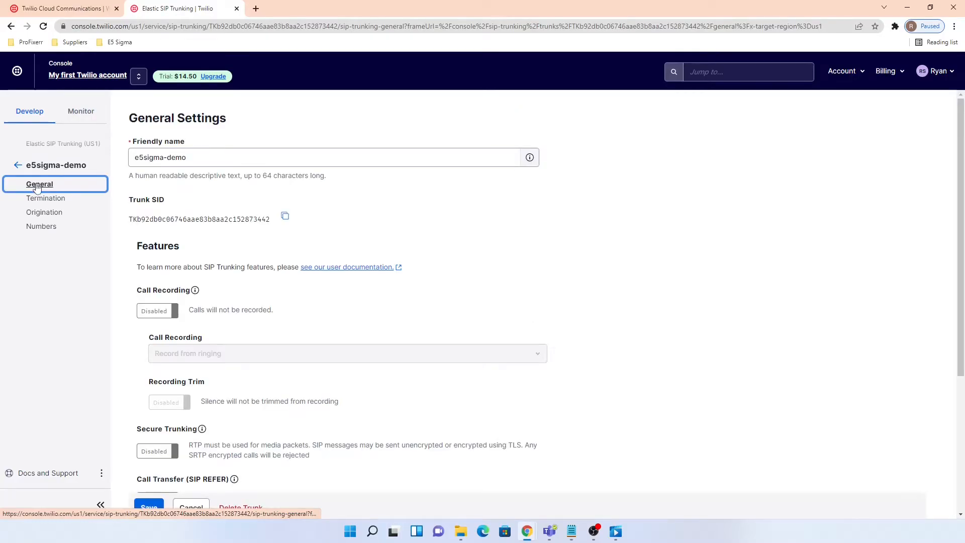
{"action": "left_click", "coordinate": [39, 200]}
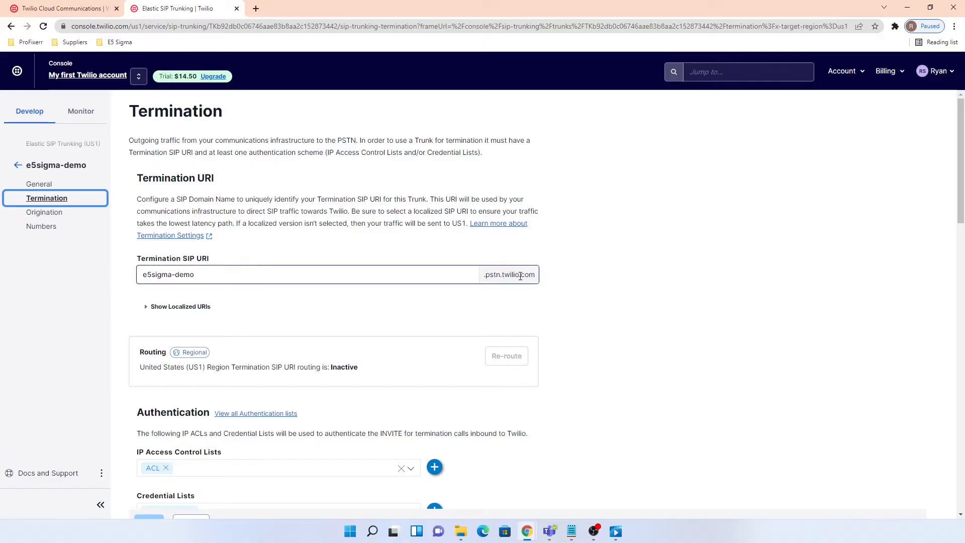
- Copy the trunk's termination SIP URI name into a new blank tab
{"action": "left_click", "coordinate": [256, 9]}
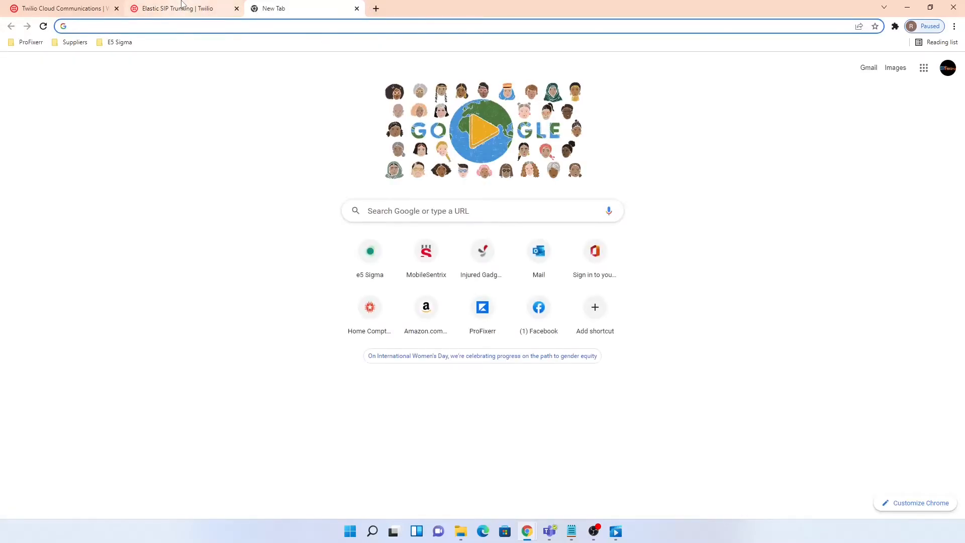
{"action": "left_click", "coordinate": [181, 8]}
{"action": "triple_click", "coordinate": [215, 271]}
{"action": "key", "text": "ctrl+c"}
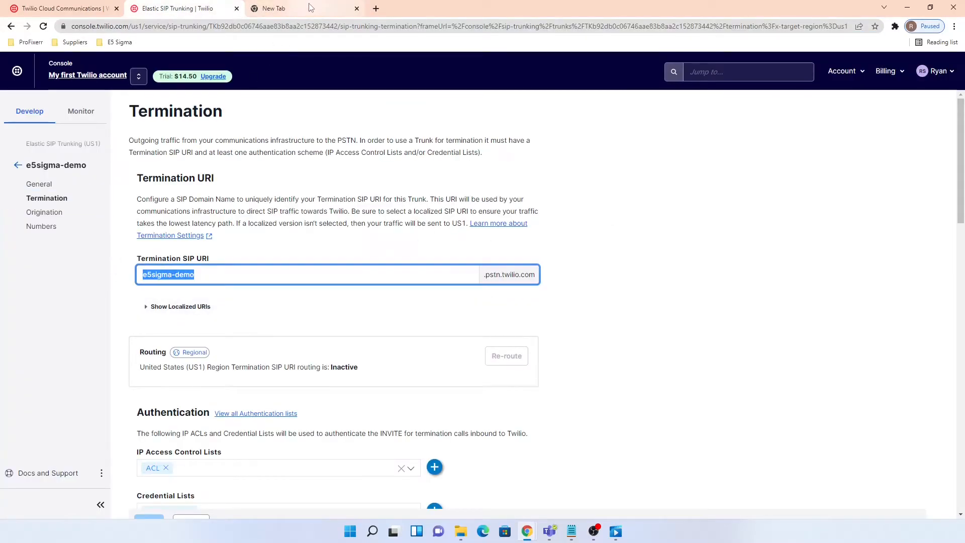
{"action": "left_click", "coordinate": [297, 8]}
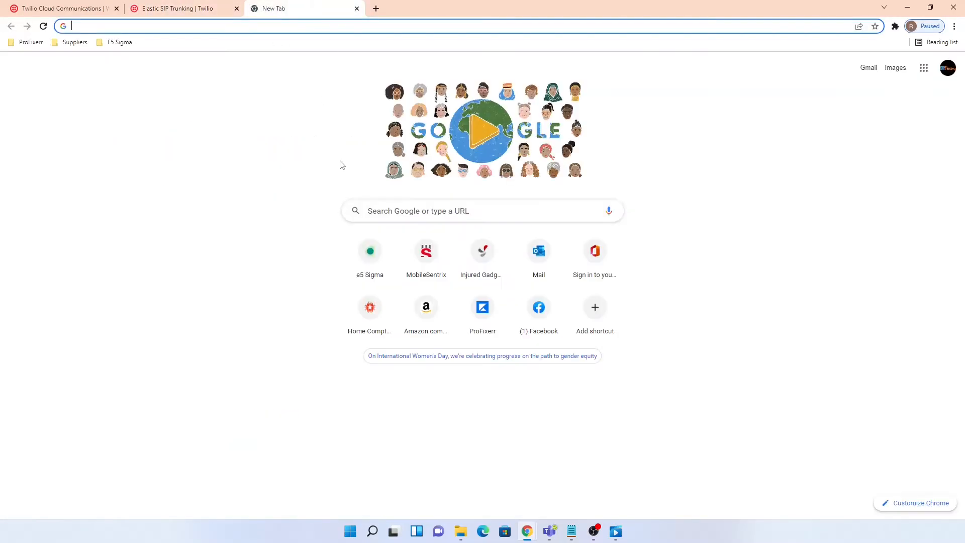
- Look up e5sigma-demo.pstn.twilio.com on nslookup.io and bring the UniFi OS console alongside
{"action": "left_click", "coordinate": [266, 23]}
{"action": "type", "text": "nslookup.io"}
{"action": "key", "text": "Return"}
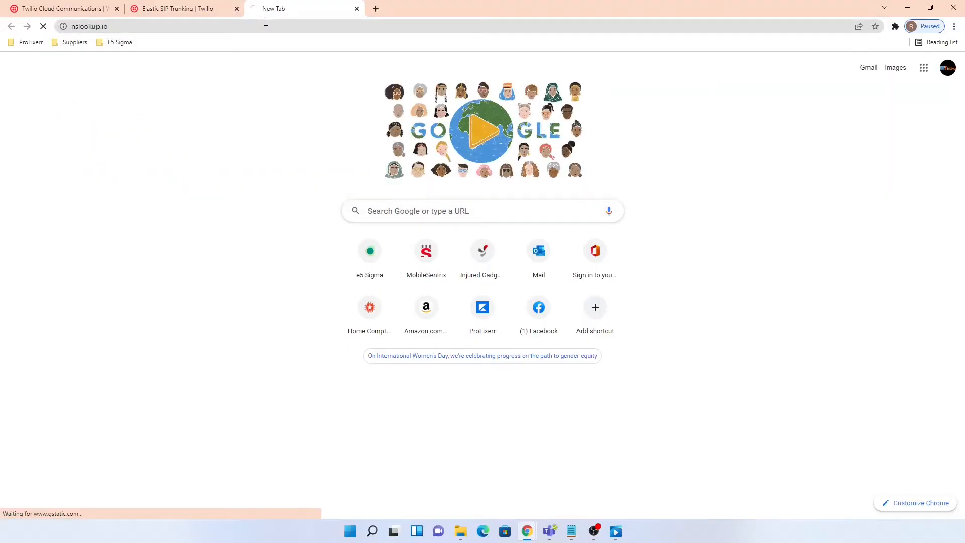
{"action": "key", "text": "ctrl+v"}
{"action": "type", "text": ".pstn.twilio.com"}
{"action": "key", "text": "Return"}
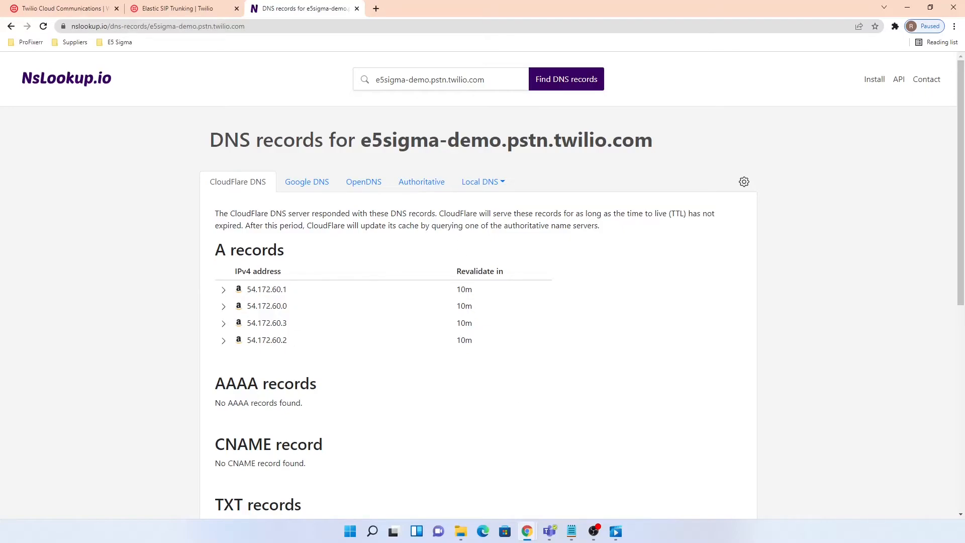
{"action": "key", "text": "alt+Tab"}
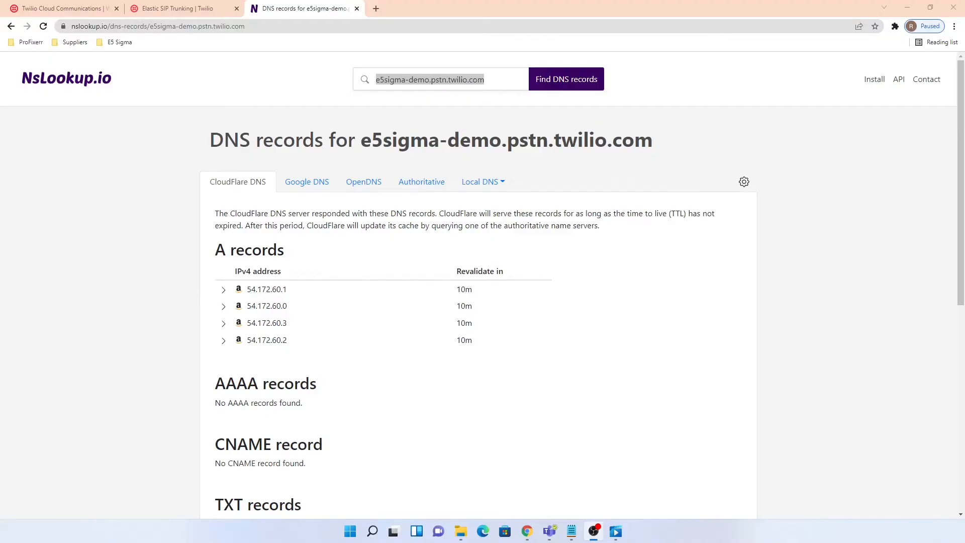
{"action": "left_click_drag", "start_coordinate": [964, 15], "coordinate": [447, 18]}
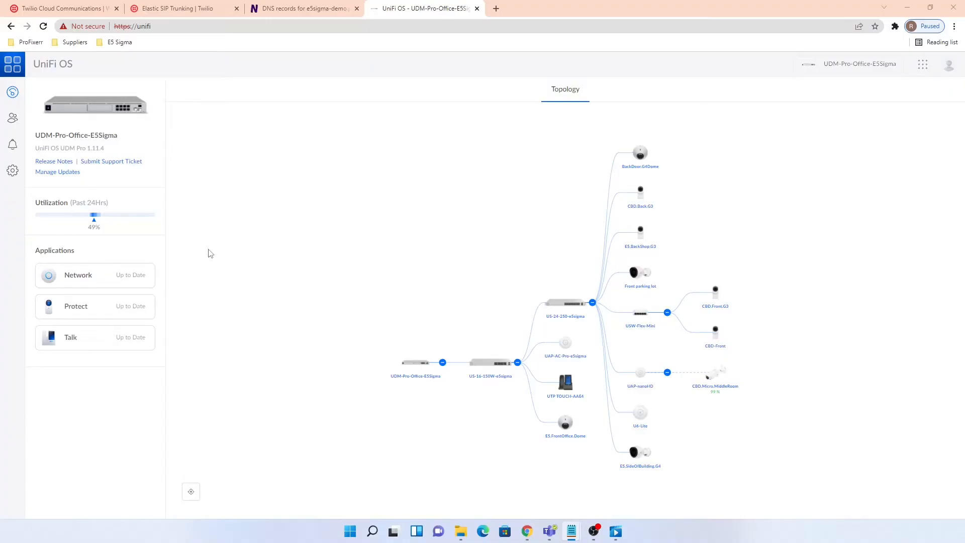
- Check the application update status in UniFi OS settings
{"action": "left_click", "coordinate": [13, 172]}
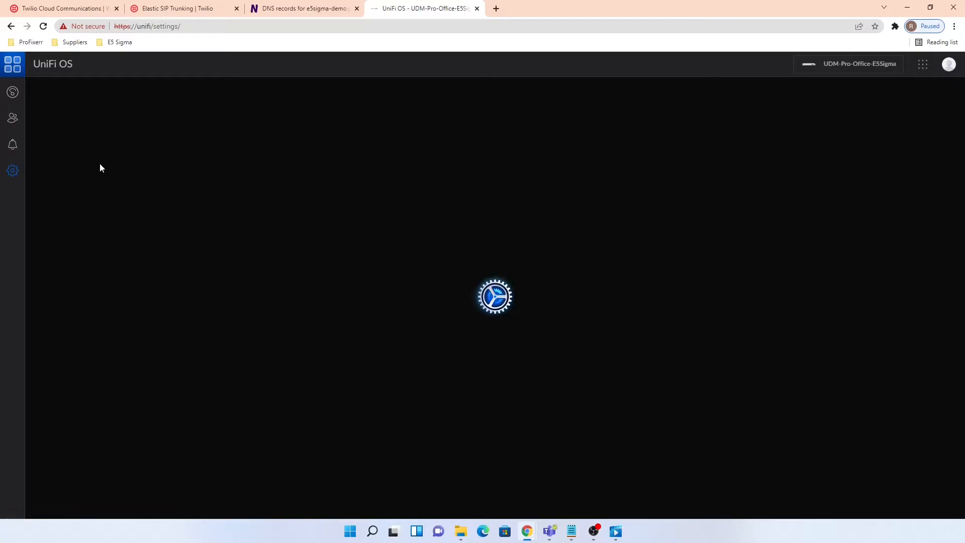
{"action": "left_click", "coordinate": [73, 143]}
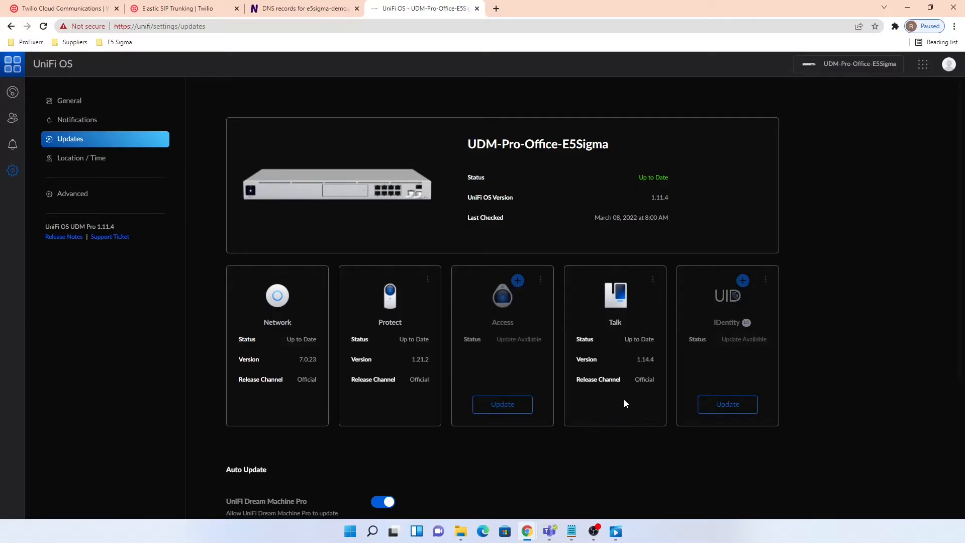
{"action": "left_click", "coordinate": [13, 92]}
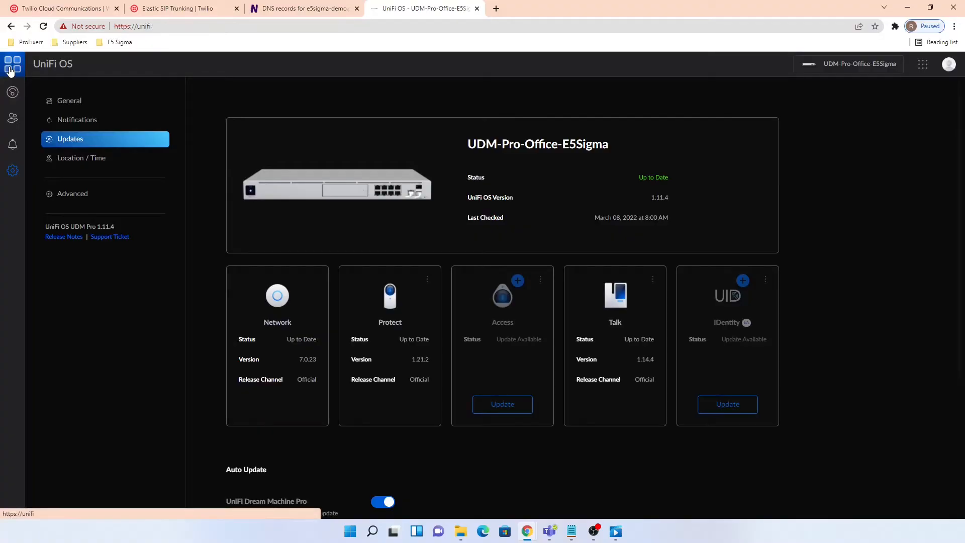
- Launch UniFi Talk, dismiss the trial-expired notice, and open Talk settings
{"action": "left_click", "coordinate": [83, 342]}
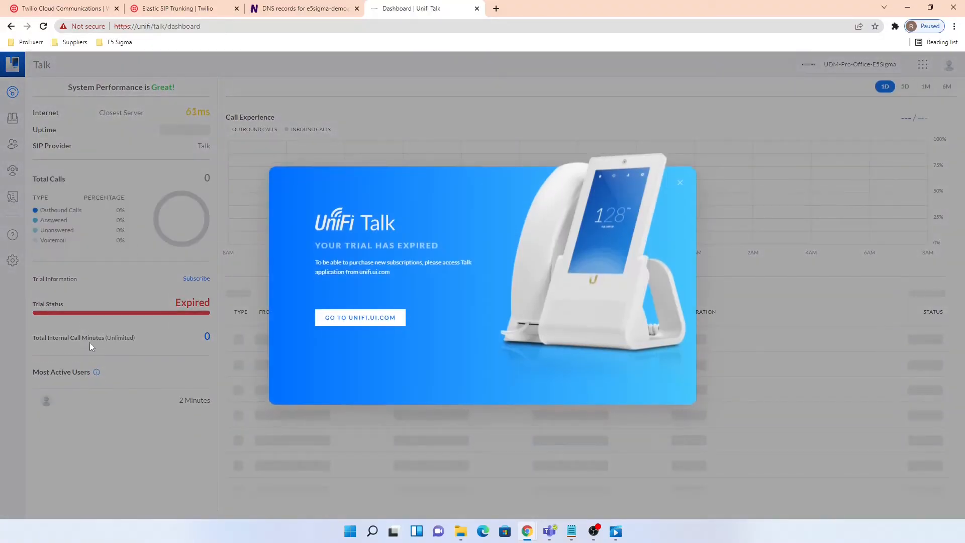
{"action": "left_click", "coordinate": [680, 186]}
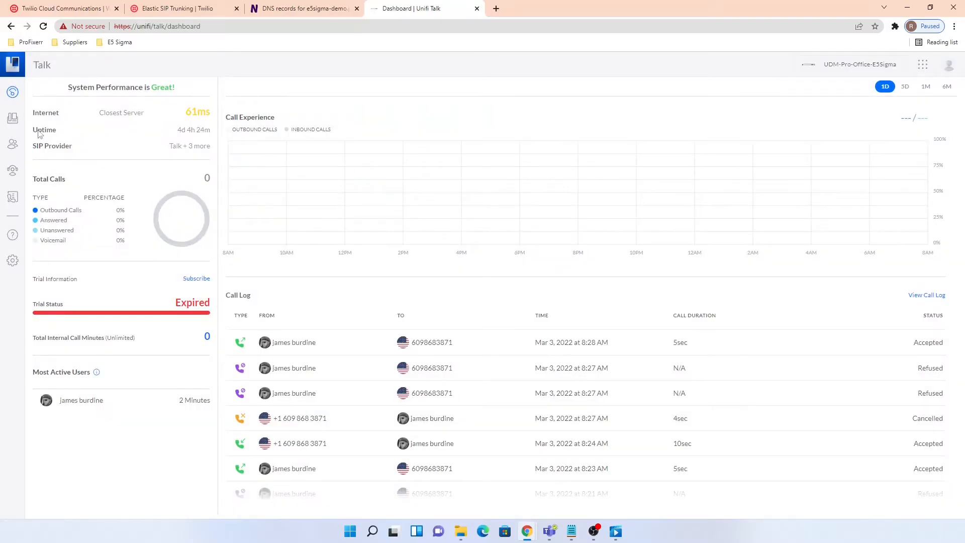
{"action": "left_click", "coordinate": [13, 121]}
{"action": "mouse_move", "coordinate": [209, 141]}
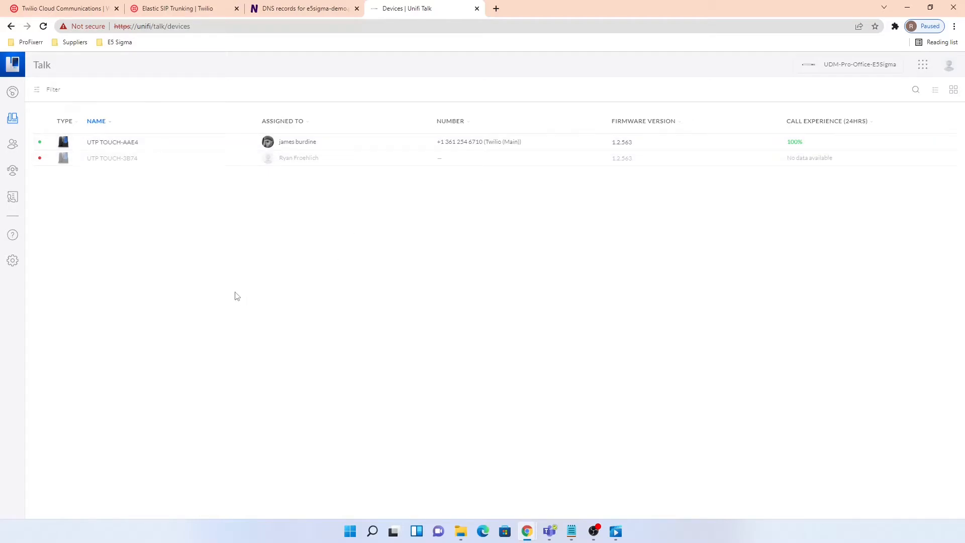
{"action": "left_click", "coordinate": [14, 262]}
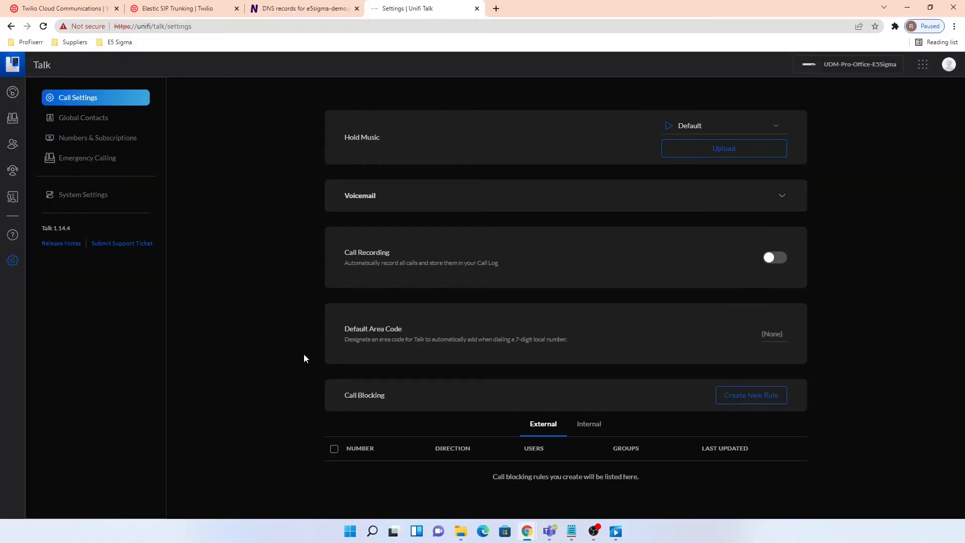
- Enable Static Signaling Port in System Settings, confirm it, and reload to verify it stays on
{"action": "left_click", "coordinate": [86, 196]}
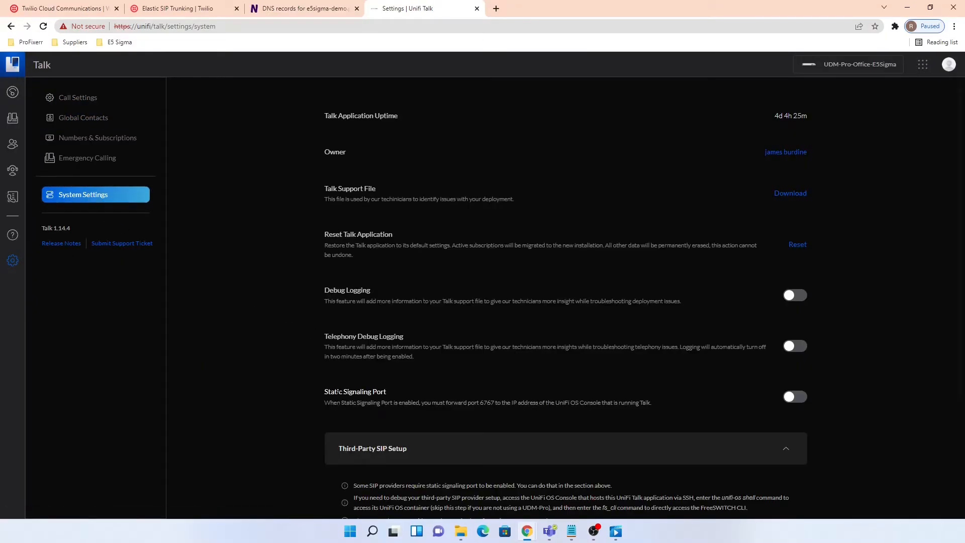
{"action": "scroll", "coordinate": [315, 384], "scroll_direction": "down", "scroll_amount": 3}
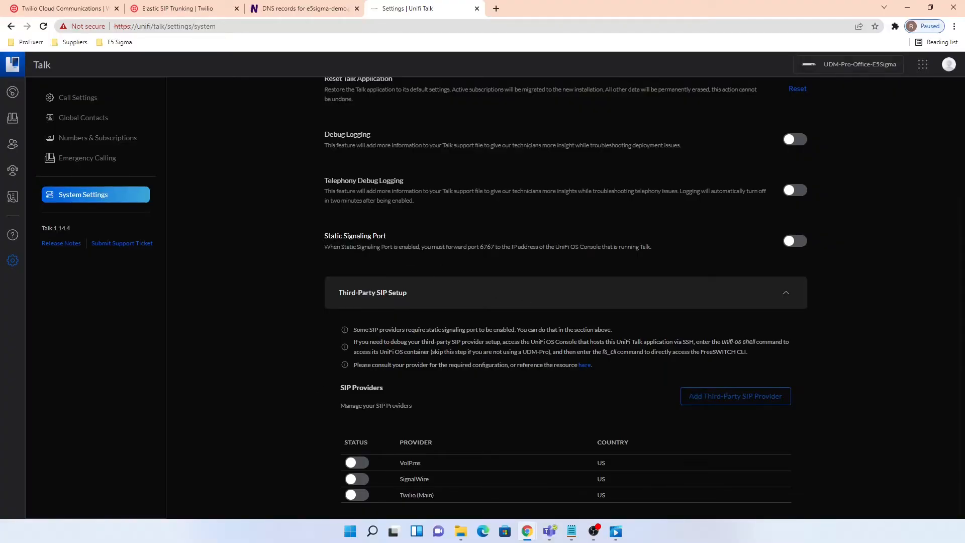
{"action": "left_click", "coordinate": [800, 242]}
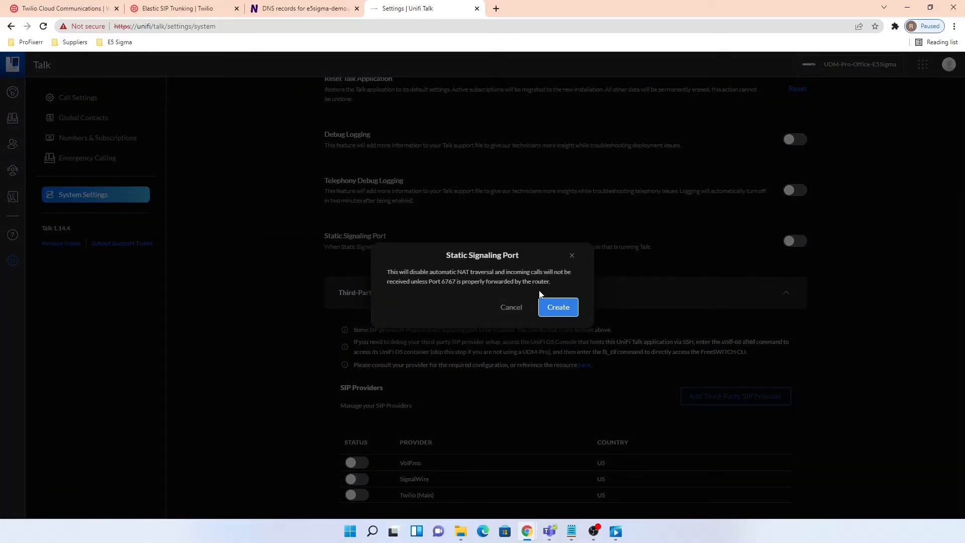
{"action": "left_click", "coordinate": [566, 311]}
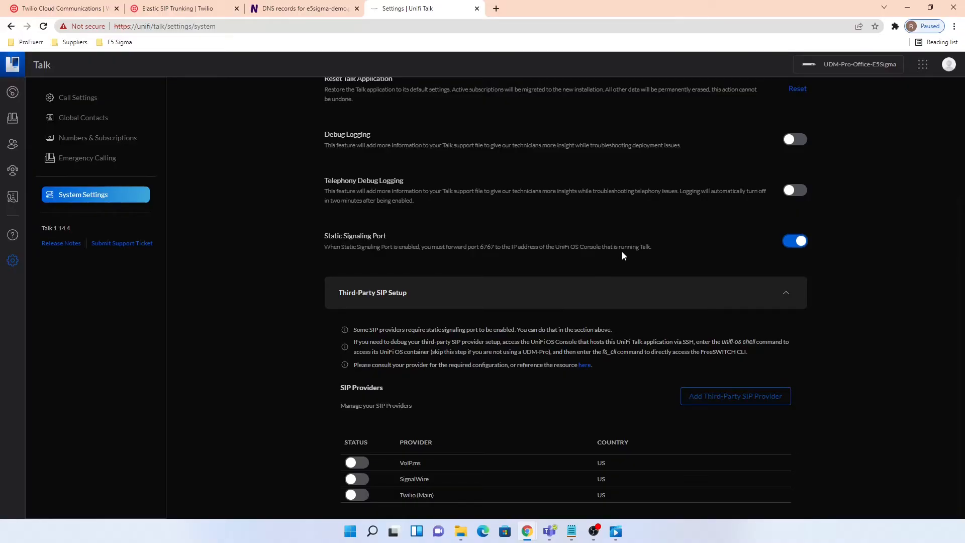
{"action": "left_click", "coordinate": [44, 28]}
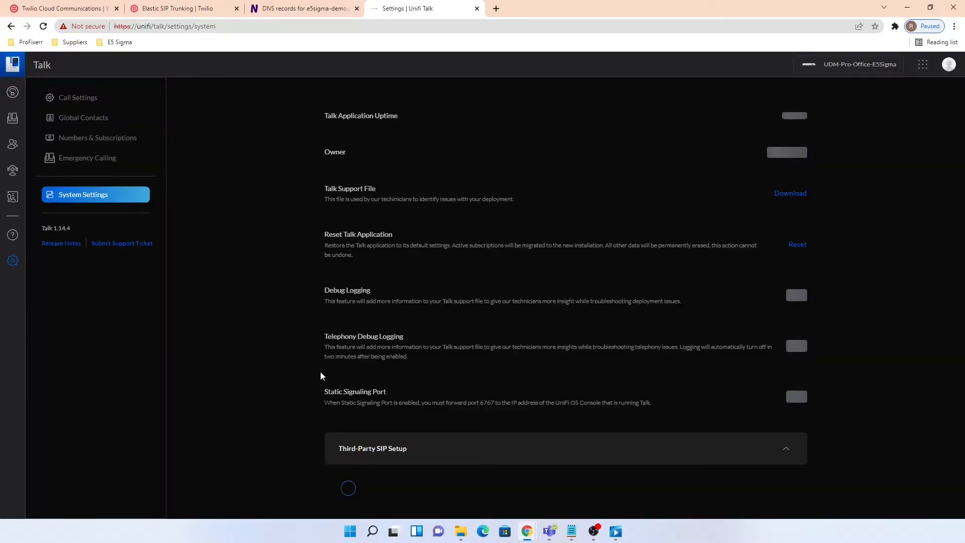
{"action": "scroll", "coordinate": [603, 387], "scroll_direction": "down", "scroll_amount": 3}
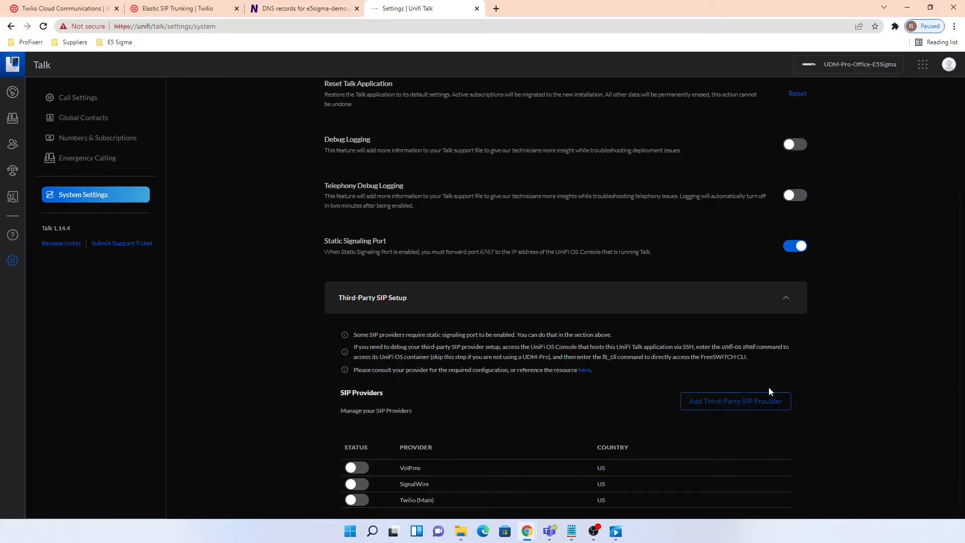
- Start a third-party SIP provider named 'Twilio (Demo)' with a username custom field
{"action": "left_click", "coordinate": [743, 404]}
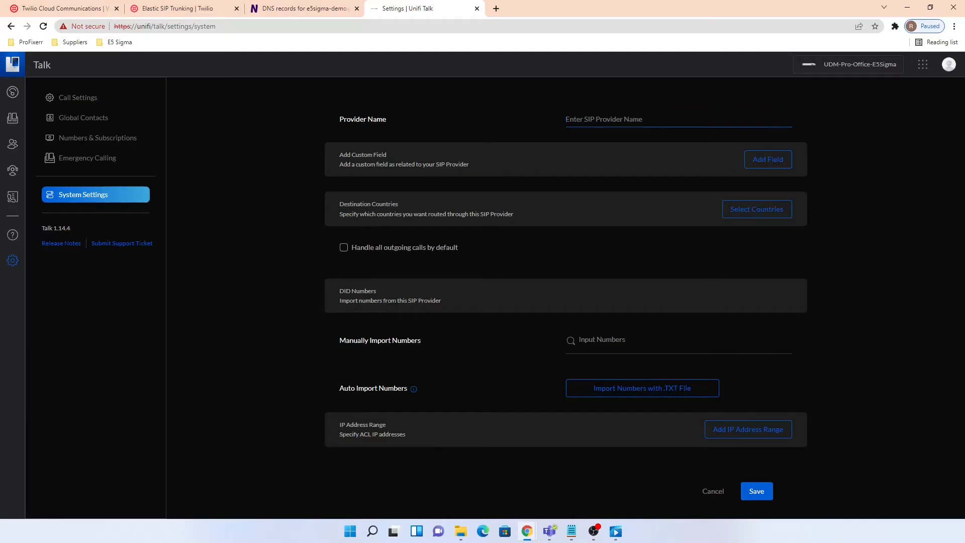
{"action": "type", "text": "Twilio (Demo"}
{"action": "left_click", "coordinate": [764, 160]}
{"action": "left_click", "coordinate": [444, 274]}
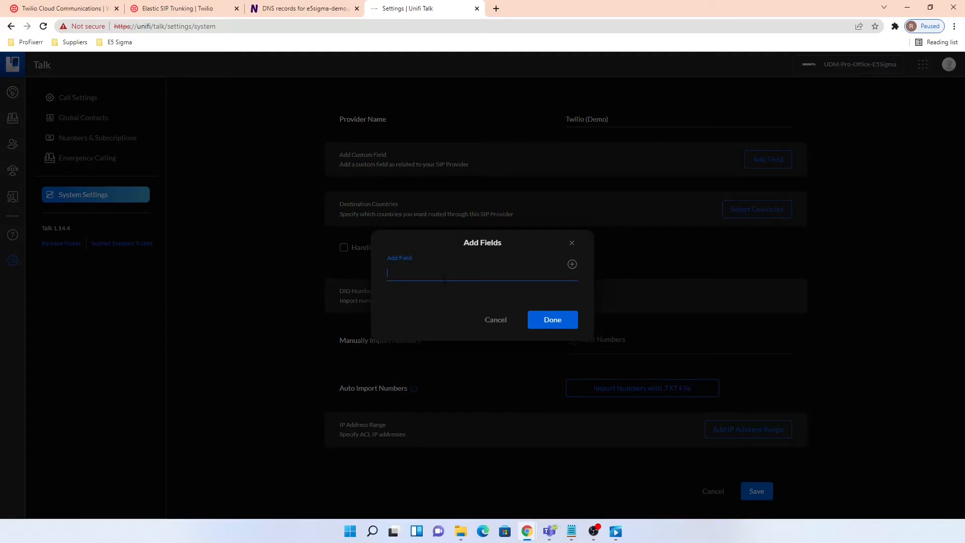
{"action": "type", "text": "username"}
{"action": "left_click", "coordinate": [572, 264]}
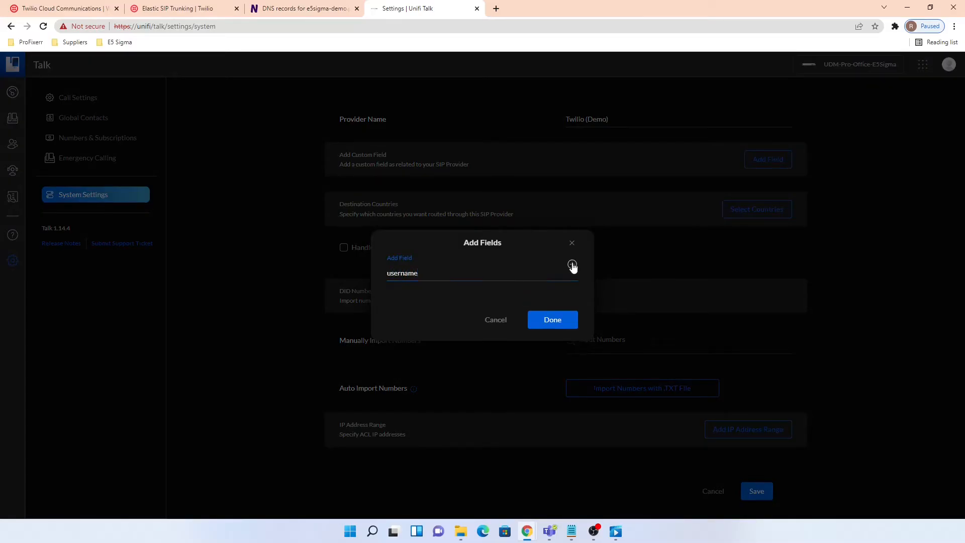
- Add password, proxy and register custom fields to the provider
{"action": "left_click", "coordinate": [494, 261]}
{"action": "type", "text": "password"}
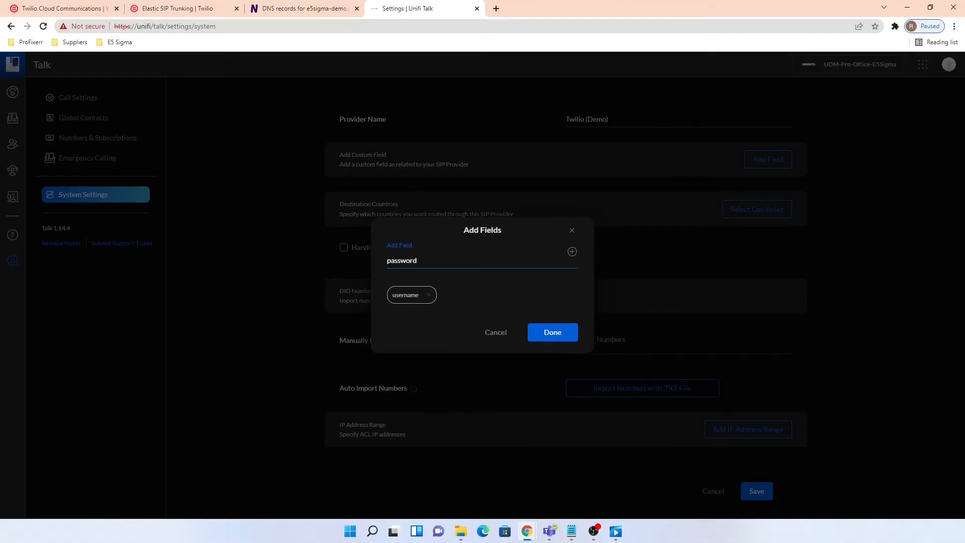
{"action": "left_click", "coordinate": [572, 251]}
{"action": "left_click", "coordinate": [476, 262]}
{"action": "type", "text": "proxy"}
{"action": "left_click", "coordinate": [572, 251]}
{"action": "left_click", "coordinate": [484, 260]}
{"action": "type", "text": "register"}
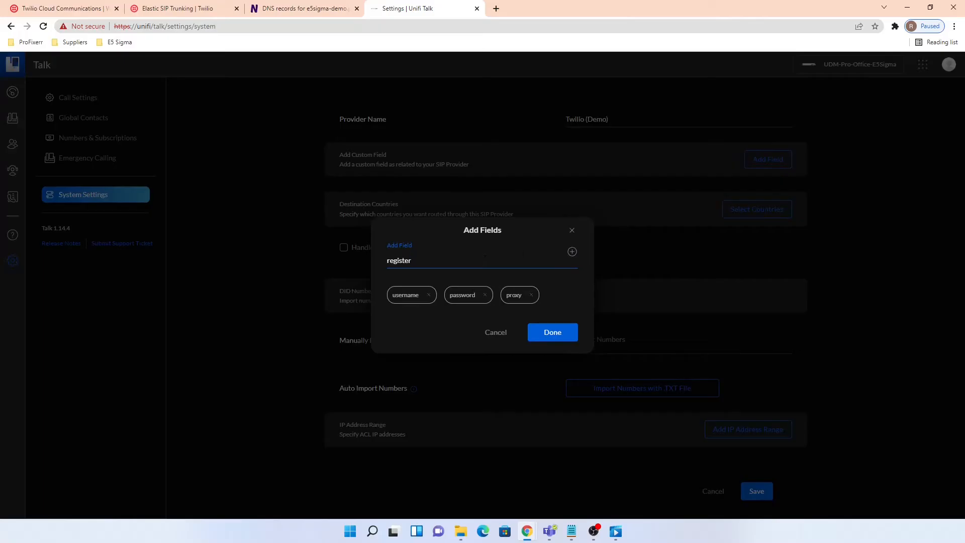
{"action": "left_click", "coordinate": [572, 252]}
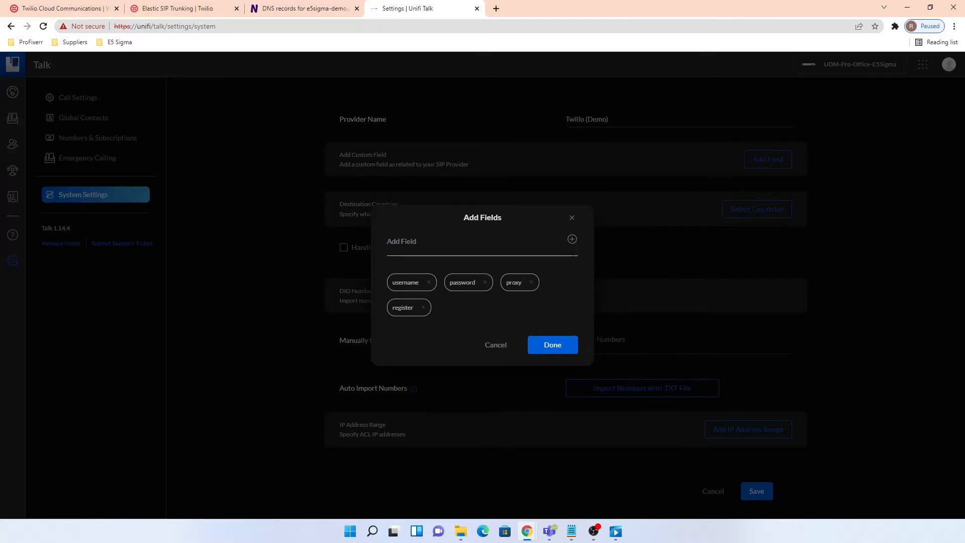
{"action": "left_click", "coordinate": [552, 345]}
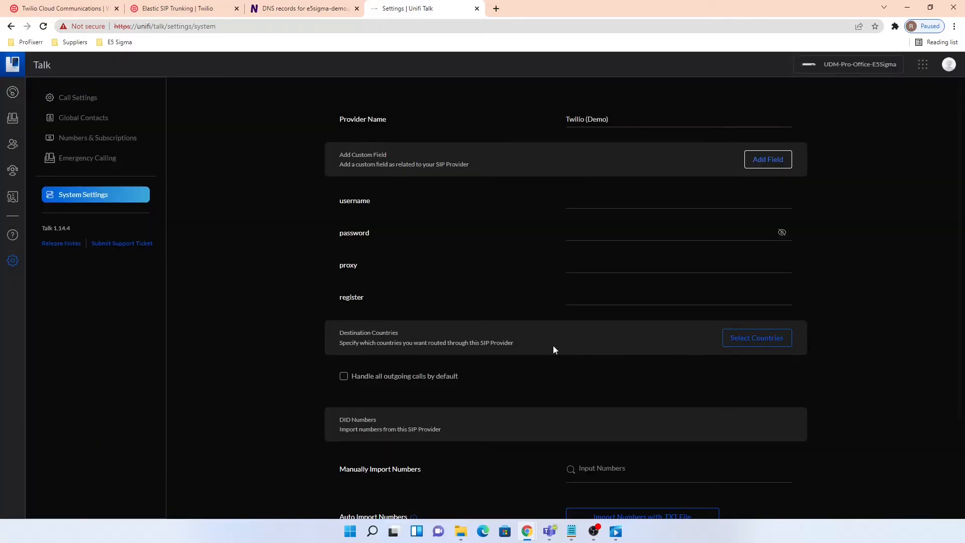
- Set proxy to e5sigma-demo.pstn.twilio.com and username to e5sigma-demo
{"action": "left_click", "coordinate": [615, 270]}
{"action": "left_click", "coordinate": [175, 8]}
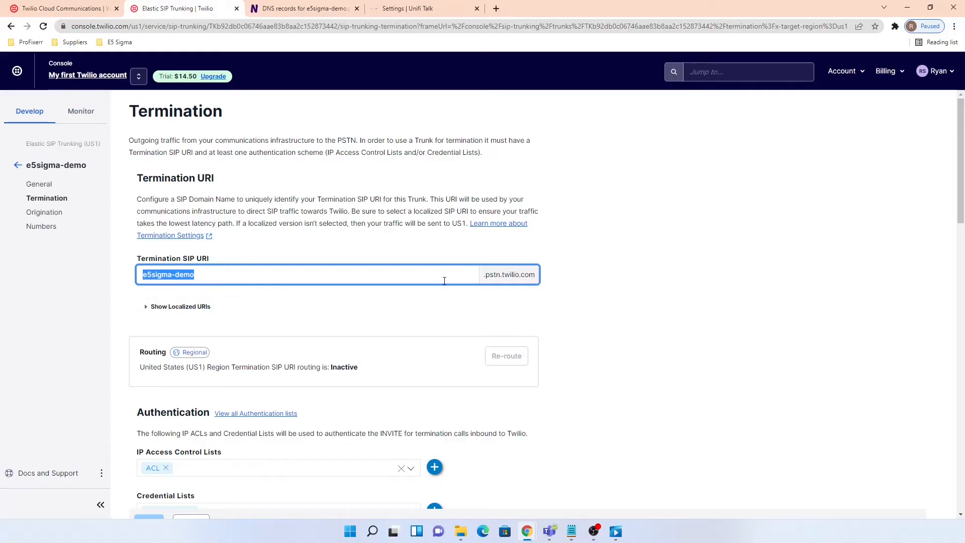
{"action": "left_click", "coordinate": [441, 8]}
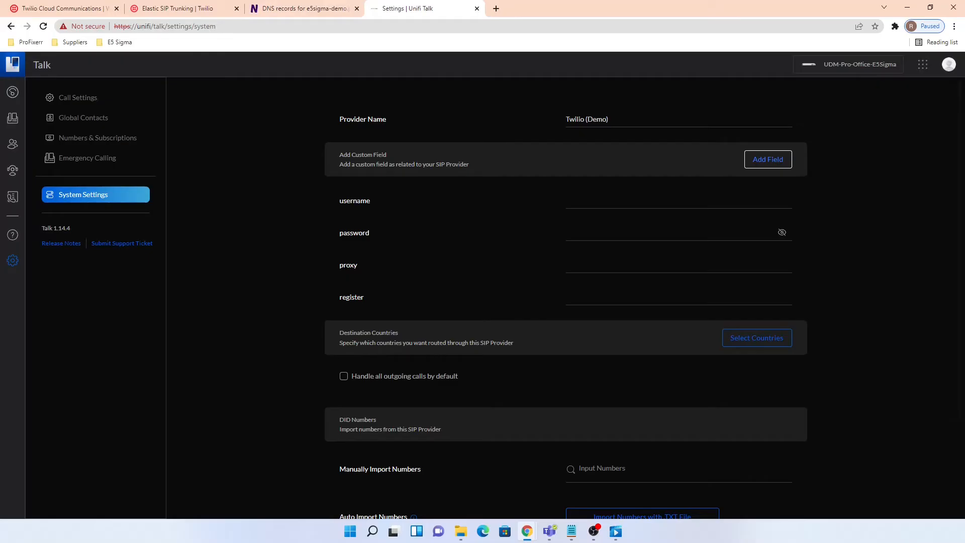
{"action": "key", "text": "alt+Tab"}
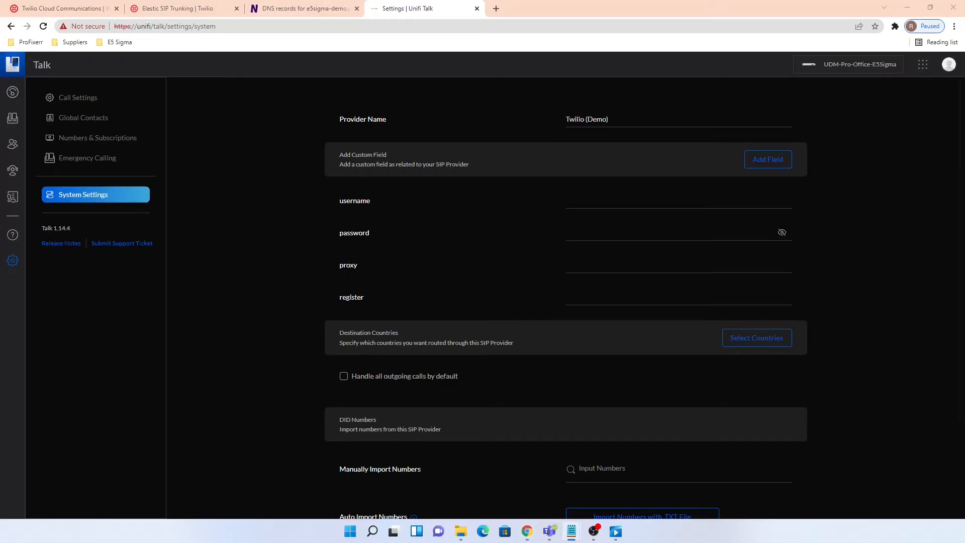
{"action": "left_click", "coordinate": [678, 201]}
{"action": "type", "text": "e5sigma-demo"}
{"action": "type", "text": ".pstn.twilio.com"}
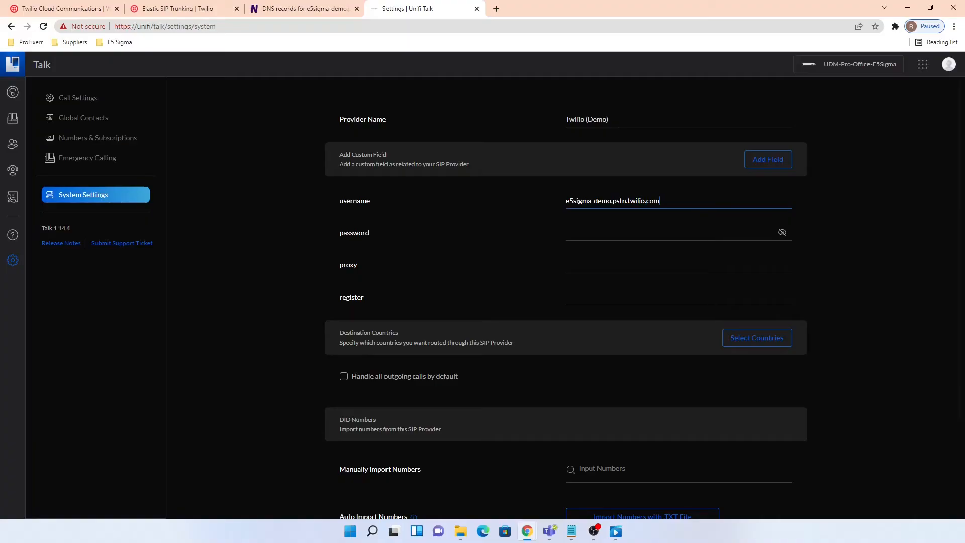
{"action": "left_click_drag", "start_coordinate": [660, 200], "coordinate": [583, 200]}
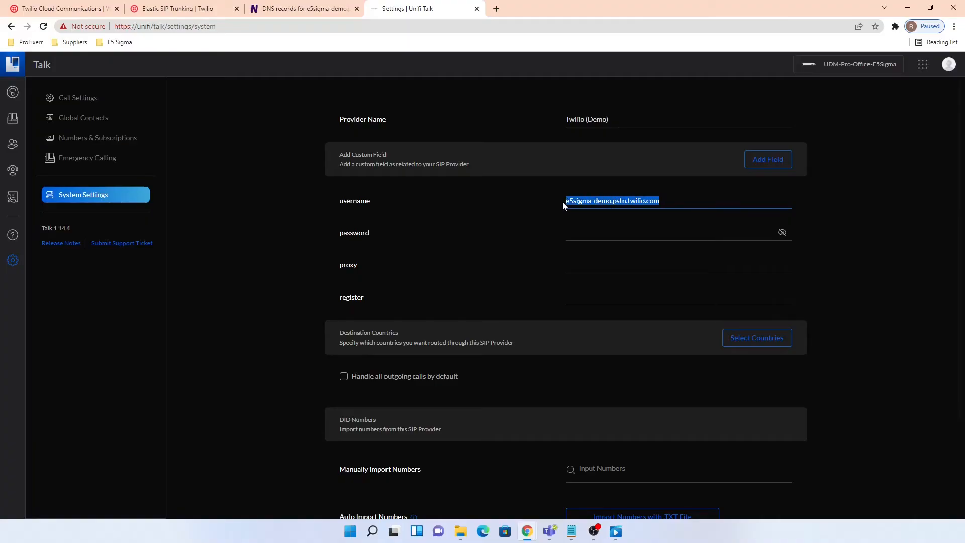
{"action": "key", "text": "ctrl+x"}
{"action": "key", "text": "Tab"}
{"action": "key", "text": "Tab"}
{"action": "key", "text": "ctrl+v"}
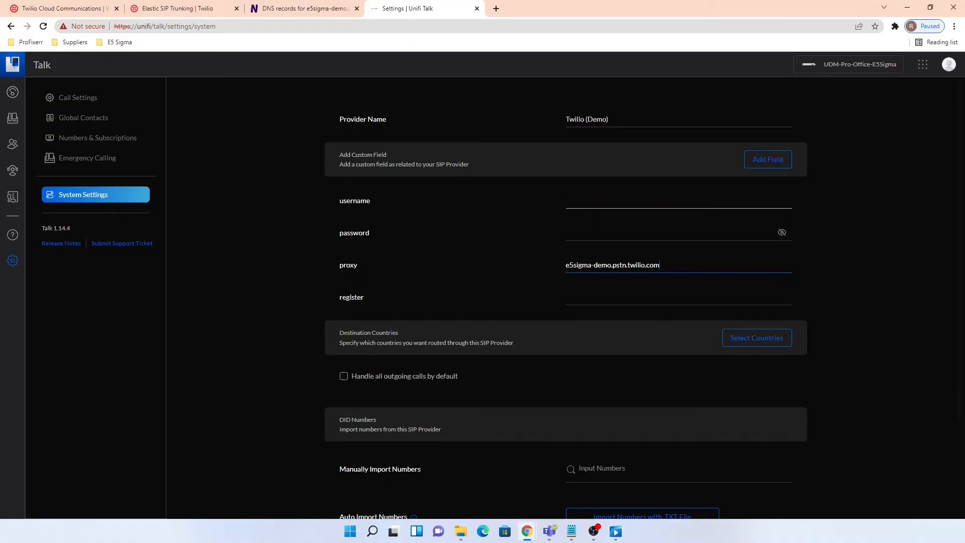
{"action": "left_click", "coordinate": [603, 200]}
{"action": "type", "text": "e5"}
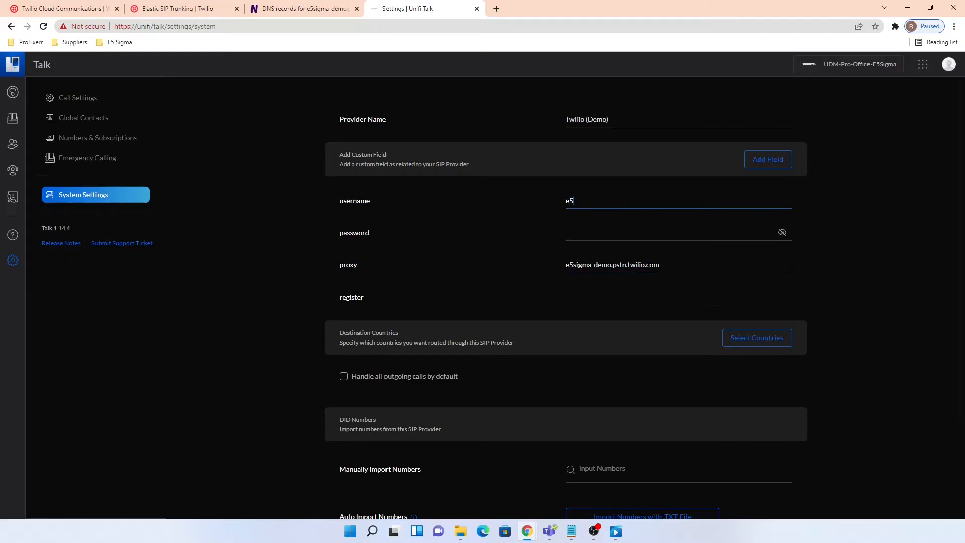
{"action": "type", "text": "sigma-demo"}
- Paste the trunk password and set register to false
{"action": "key", "text": "alt+Tab"}
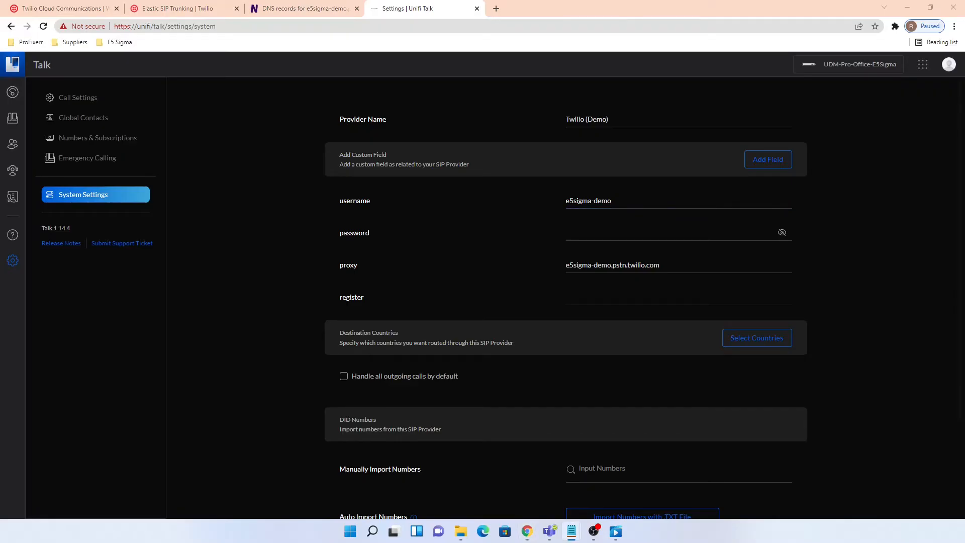
{"action": "left_click", "coordinate": [578, 234]}
{"action": "key", "text": "ctrl+v"}
{"action": "left_click", "coordinate": [608, 304]}
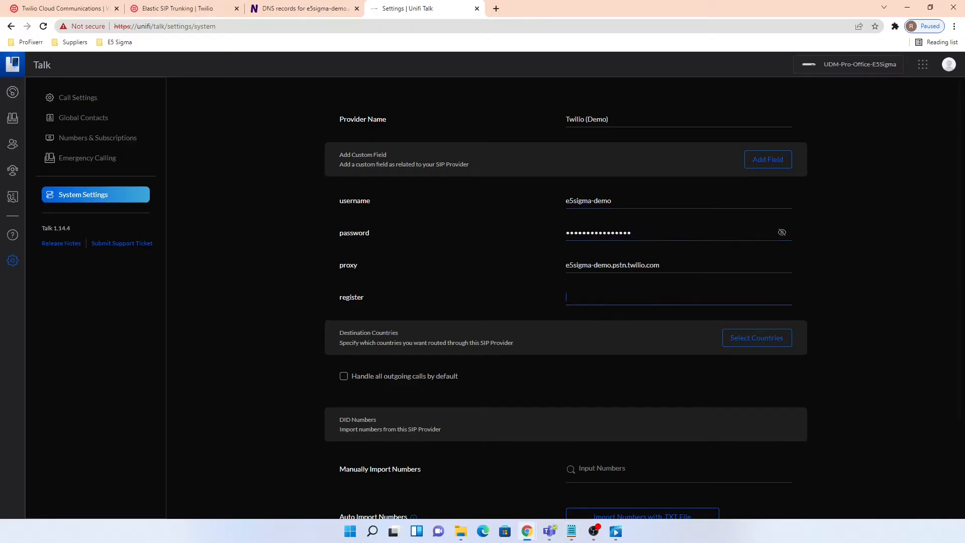
{"action": "type", "text": "false"}
{"action": "scroll", "coordinate": [872, 385], "scroll_direction": "down", "scroll_amount": 2}
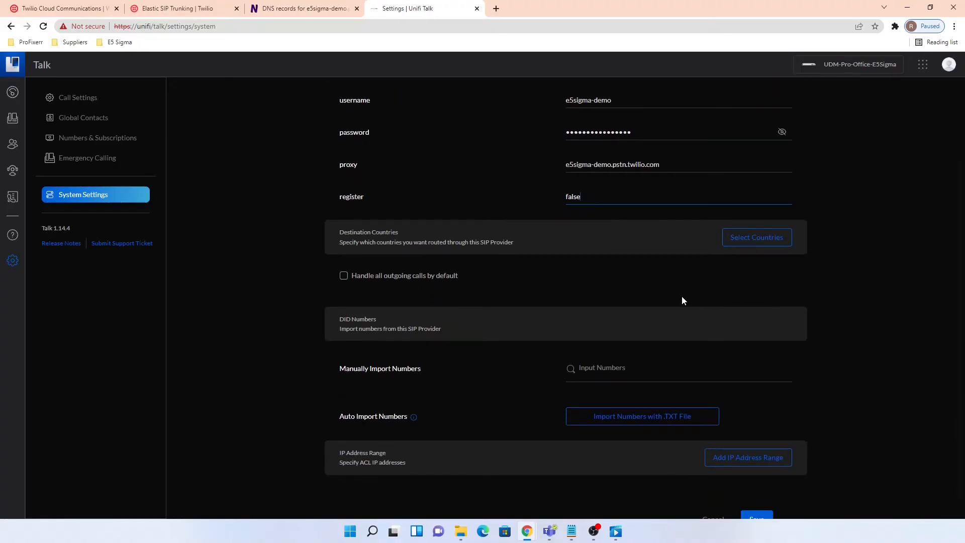
{"action": "left_click", "coordinate": [782, 240]}
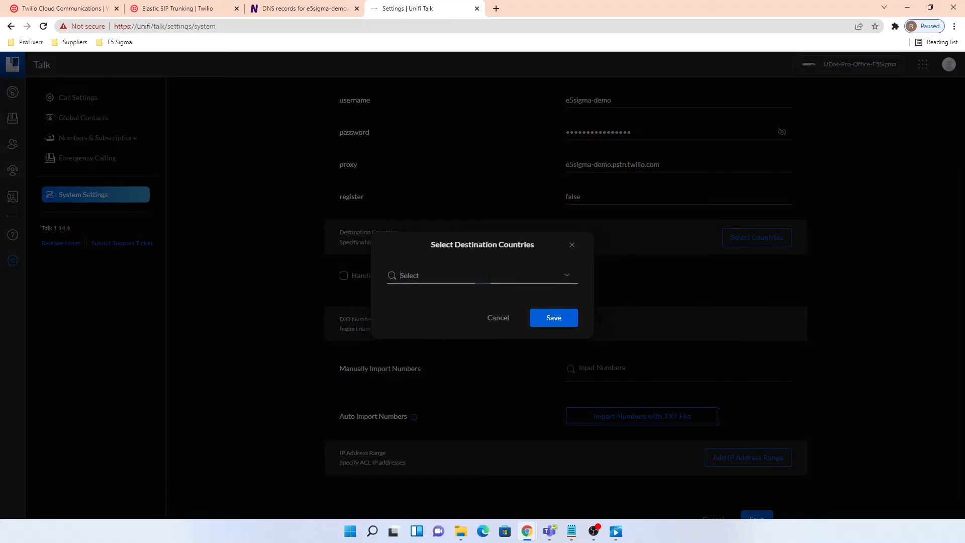
- Set United States as the provider's destination country
{"action": "left_click", "coordinate": [490, 278]}
{"action": "left_click", "coordinate": [455, 296]}
{"action": "left_click", "coordinate": [584, 317]}
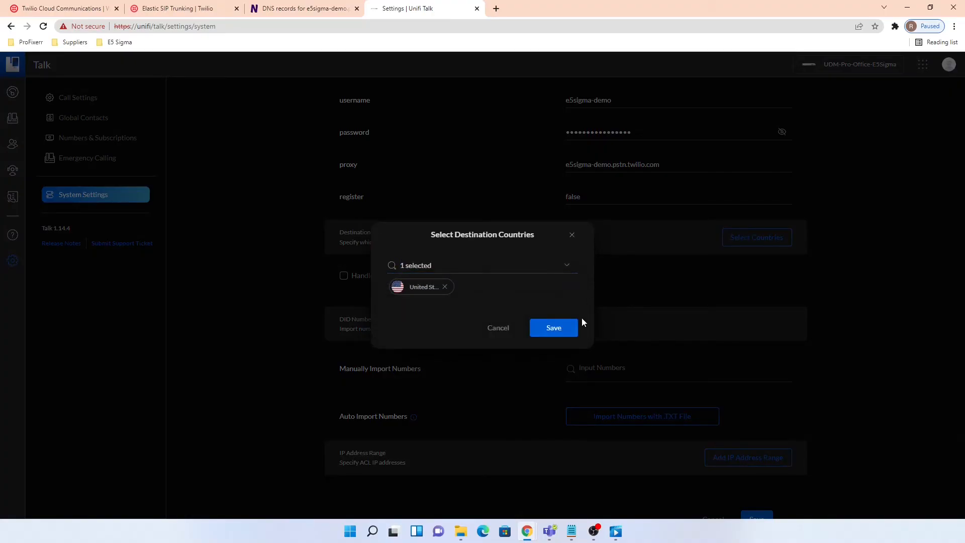
{"action": "left_click", "coordinate": [555, 331]}
- Import the purchased 361-area Twilio number under Manually Import Numbers
{"action": "scroll", "coordinate": [735, 313], "scroll_direction": "down", "scroll_amount": 1}
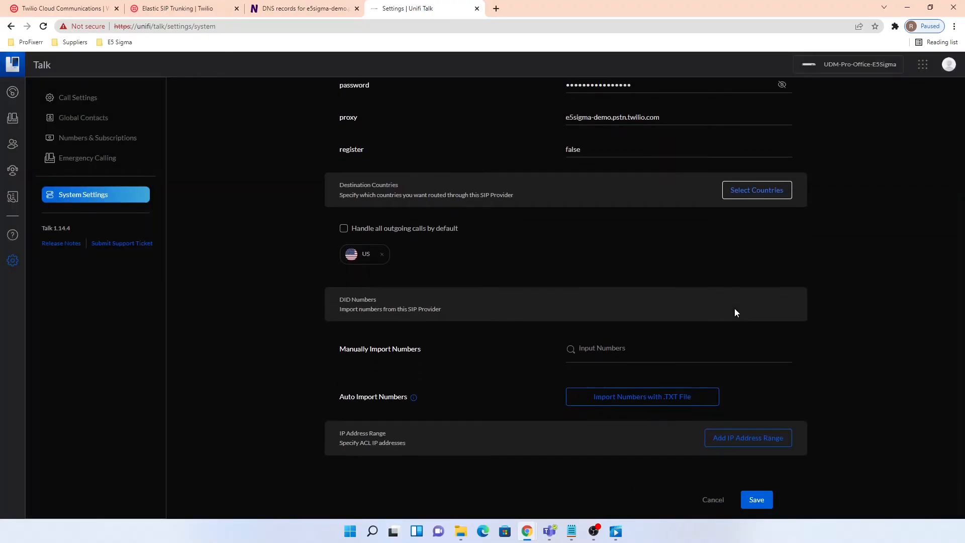
{"action": "key", "text": "alt+Tab"}
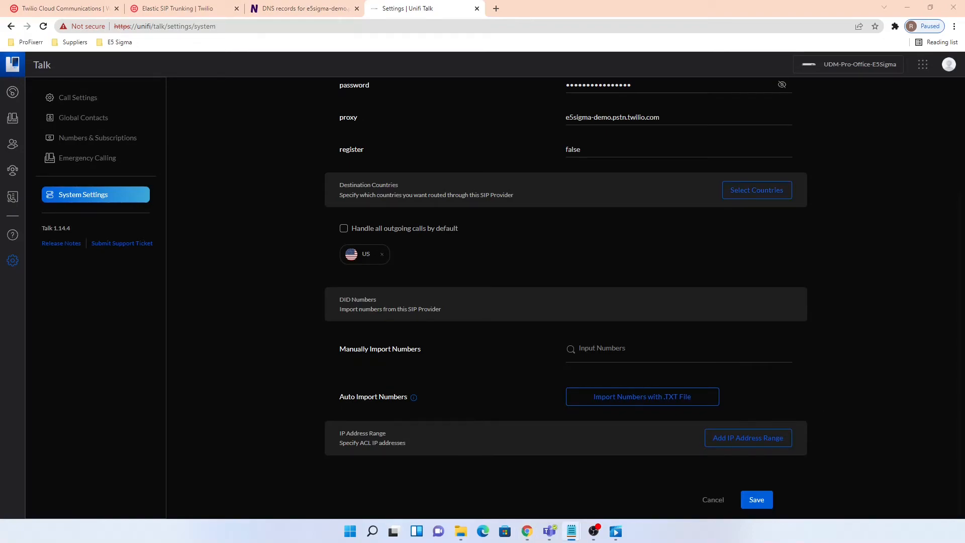
{"action": "left_click", "coordinate": [653, 354]}
{"action": "key", "text": "ctrl+v"}
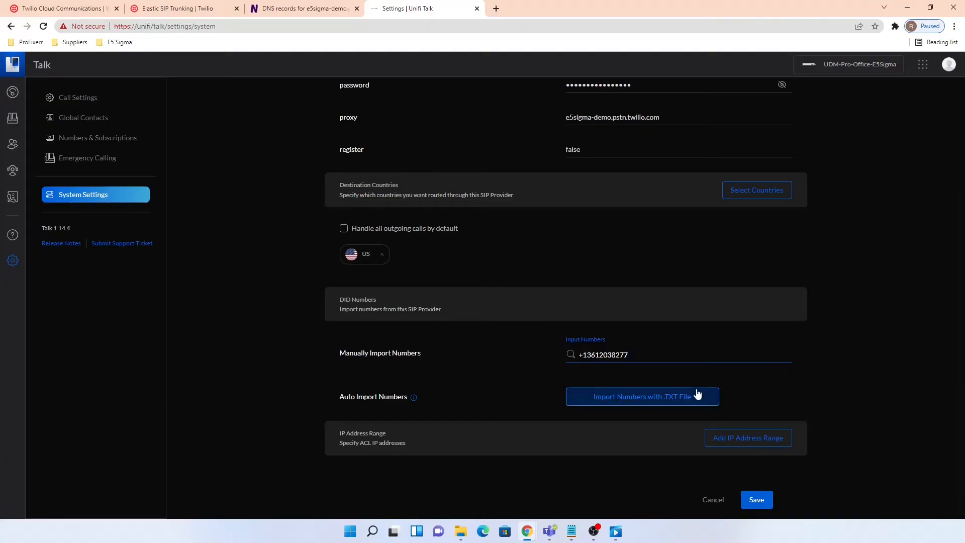
{"action": "key", "text": "Return"}
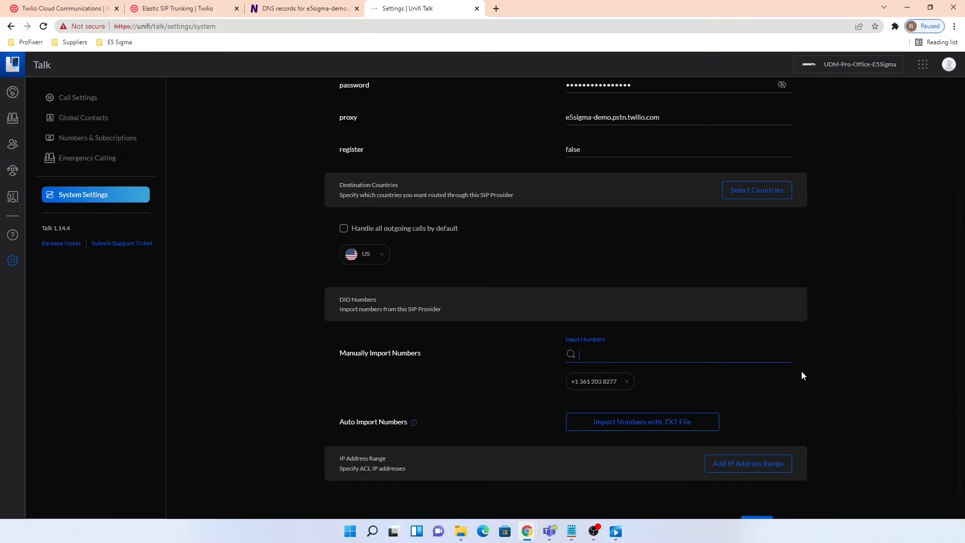
{"action": "scroll", "coordinate": [802, 376], "scroll_direction": "down", "scroll_amount": 1}
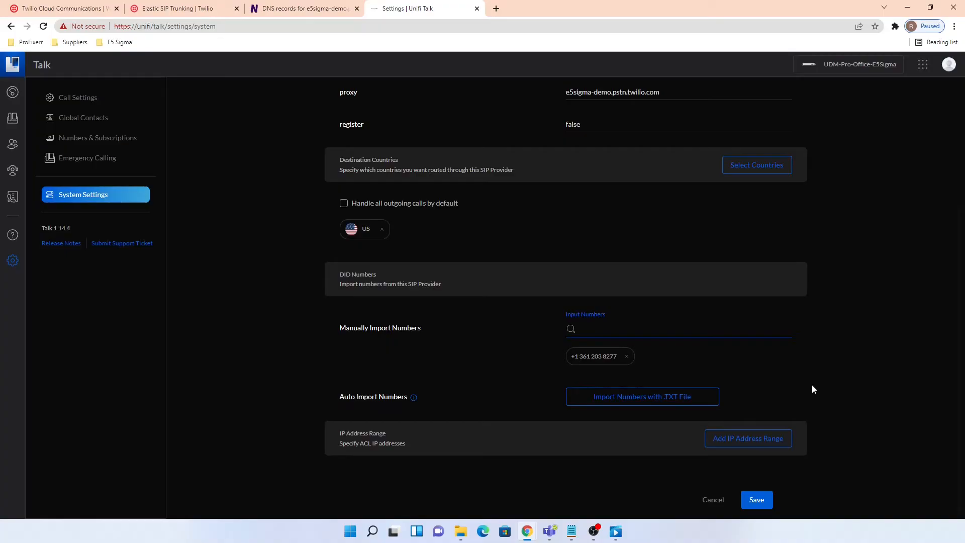
- Add IP ranges 54.172.60.1/32 and 54.172.60.0/32 from the DNS lookup results
{"action": "left_click", "coordinate": [772, 442]}
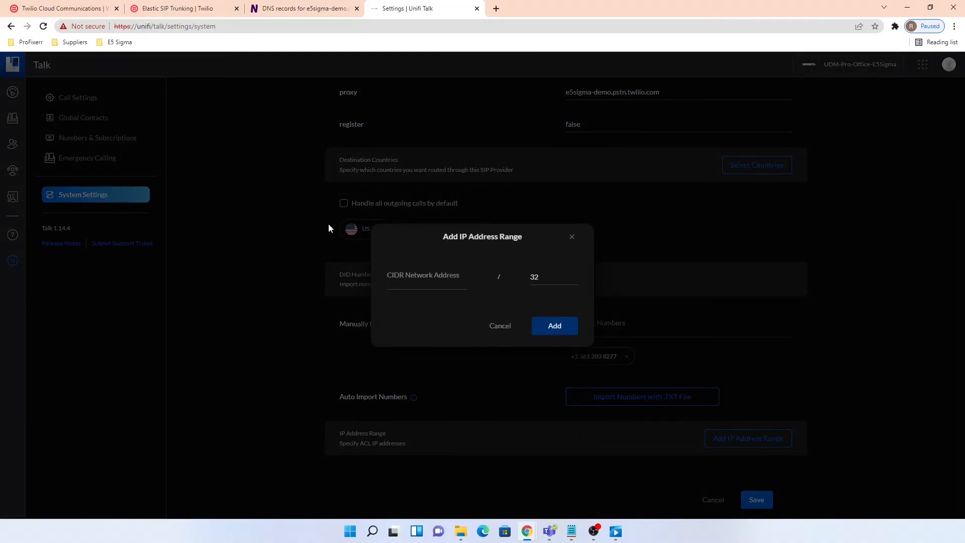
{"action": "left_click", "coordinate": [316, 9]}
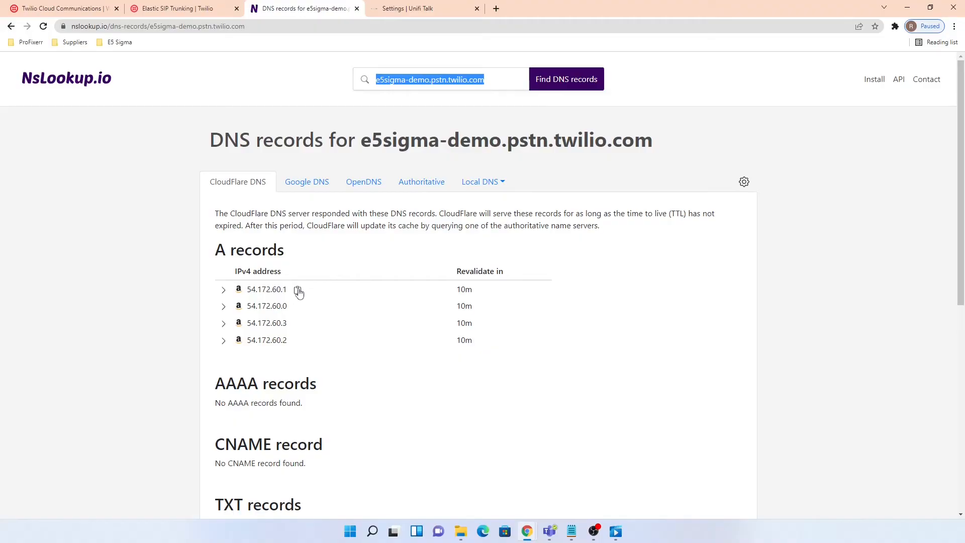
{"action": "left_click", "coordinate": [297, 291]}
{"action": "left_click", "coordinate": [408, 8]}
{"action": "left_click", "coordinate": [444, 282]}
{"action": "key", "text": "ctrl+v"}
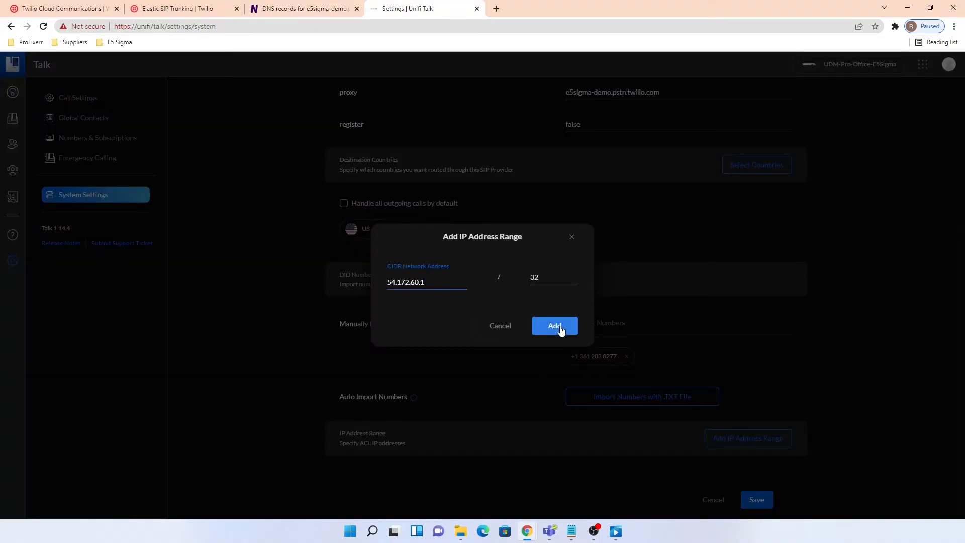
{"action": "left_click", "coordinate": [555, 326]}
{"action": "scroll", "coordinate": [821, 396], "scroll_direction": "down", "scroll_amount": 1}
{"action": "left_click", "coordinate": [739, 415]}
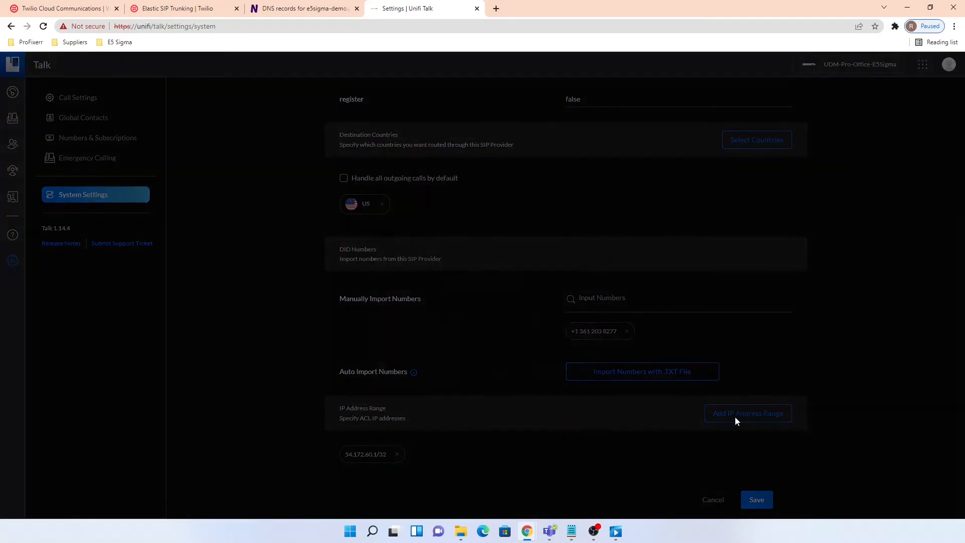
{"action": "left_click", "coordinate": [271, 10]}
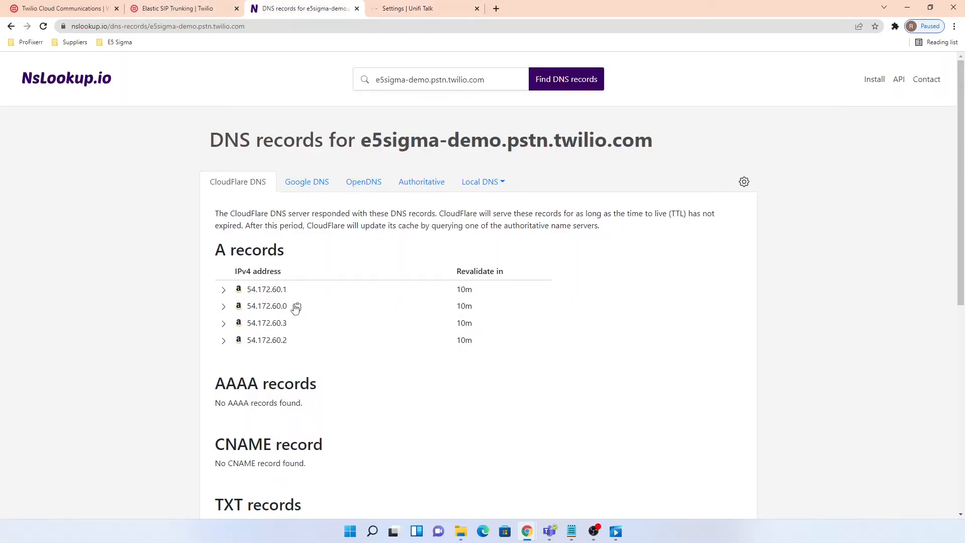
{"action": "left_click", "coordinate": [418, 8]}
{"action": "left_click", "coordinate": [426, 280]}
{"action": "key", "text": "ctrl+v"}
{"action": "left_click", "coordinate": [555, 326]}
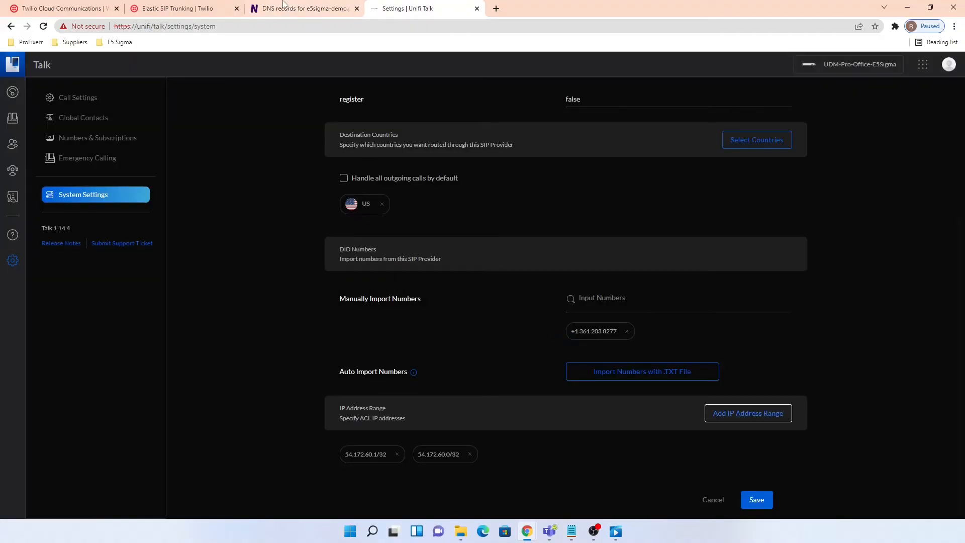
- Add IP ranges 54.172.60.3/32 and 54.172.60.2/32
{"action": "left_click", "coordinate": [287, 8]}
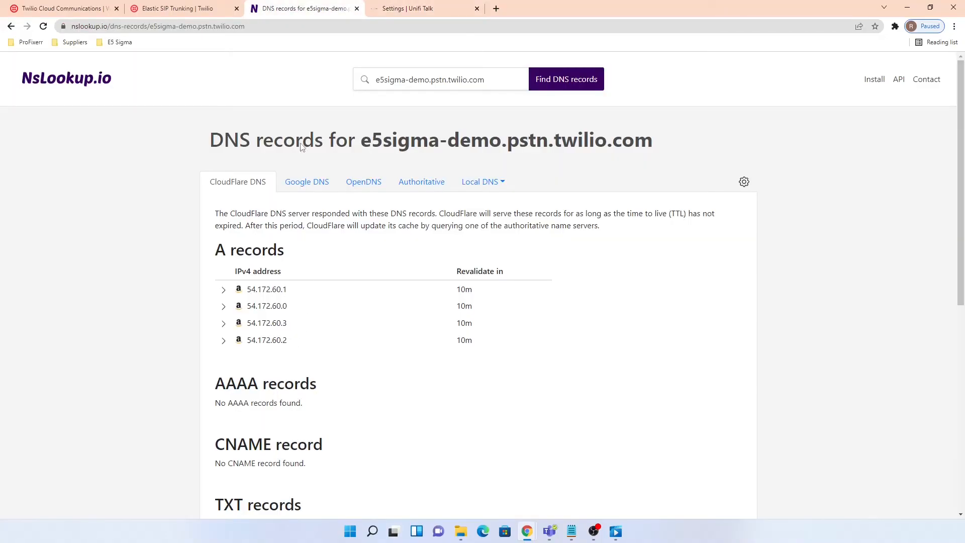
{"action": "left_click", "coordinate": [408, 9]}
{"action": "left_click", "coordinate": [746, 415]}
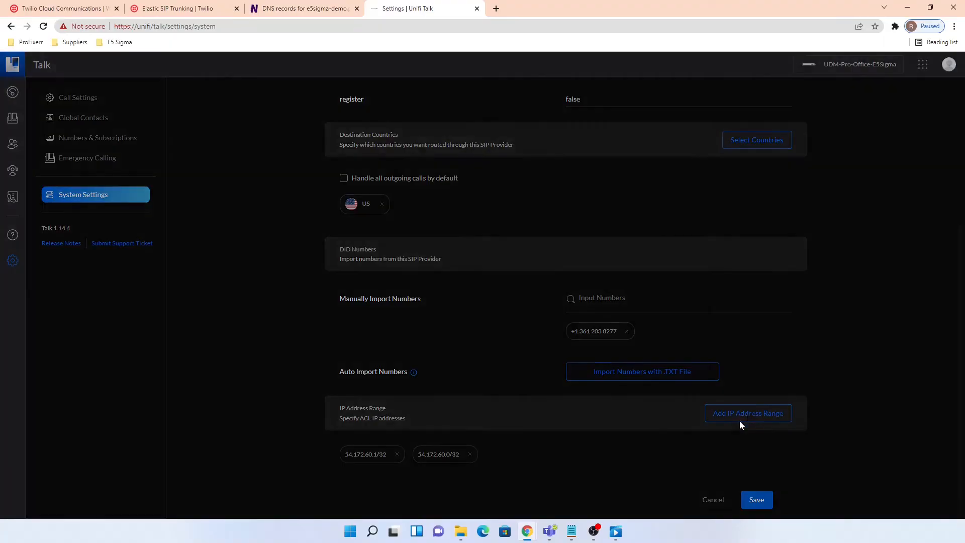
{"action": "left_click", "coordinate": [426, 281]}
{"action": "key", "text": "ctrl+v"}
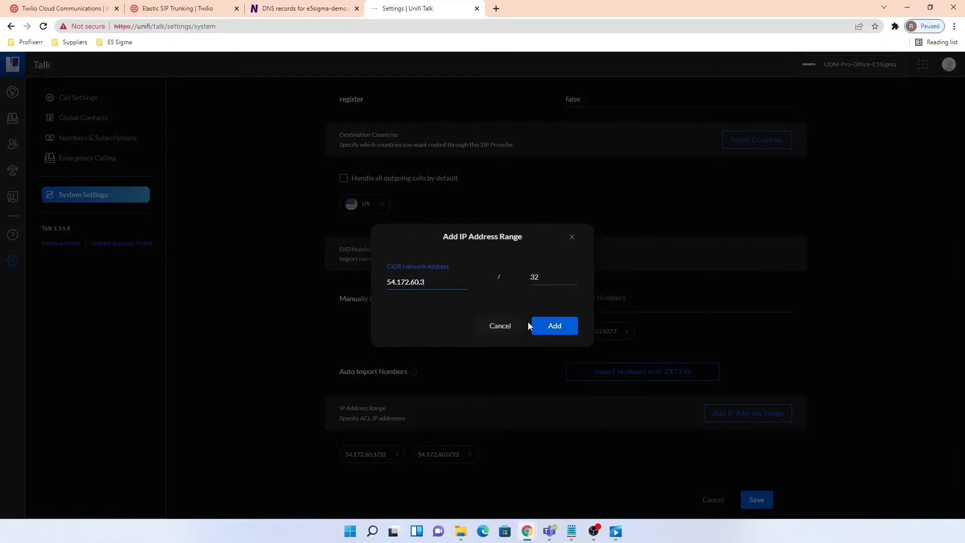
{"action": "left_click", "coordinate": [557, 326]}
{"action": "left_click", "coordinate": [302, 9]}
{"action": "left_click", "coordinate": [297, 340]}
{"action": "left_click", "coordinate": [408, 9]}
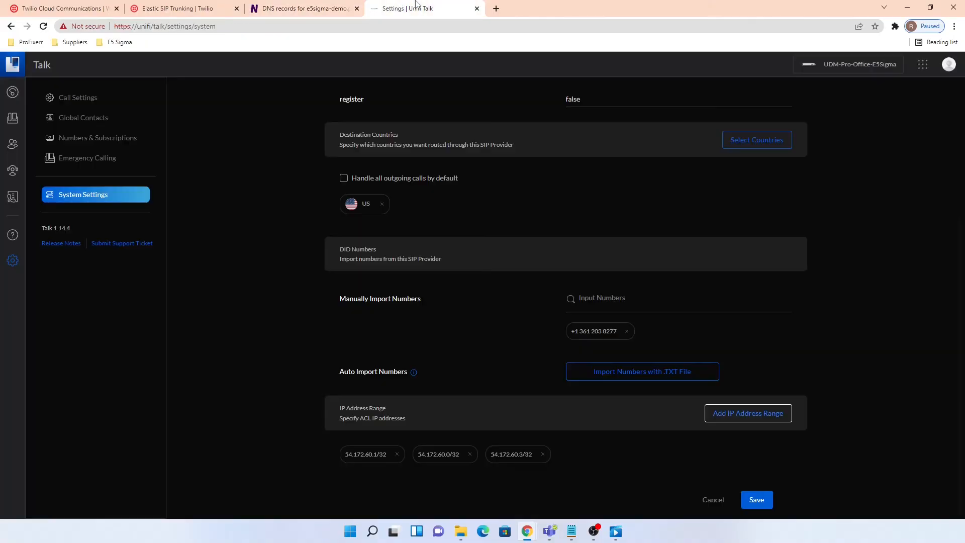
{"action": "left_click", "coordinate": [764, 421]}
{"action": "left_click", "coordinate": [427, 281]}
{"action": "key", "text": "ctrl+v"}
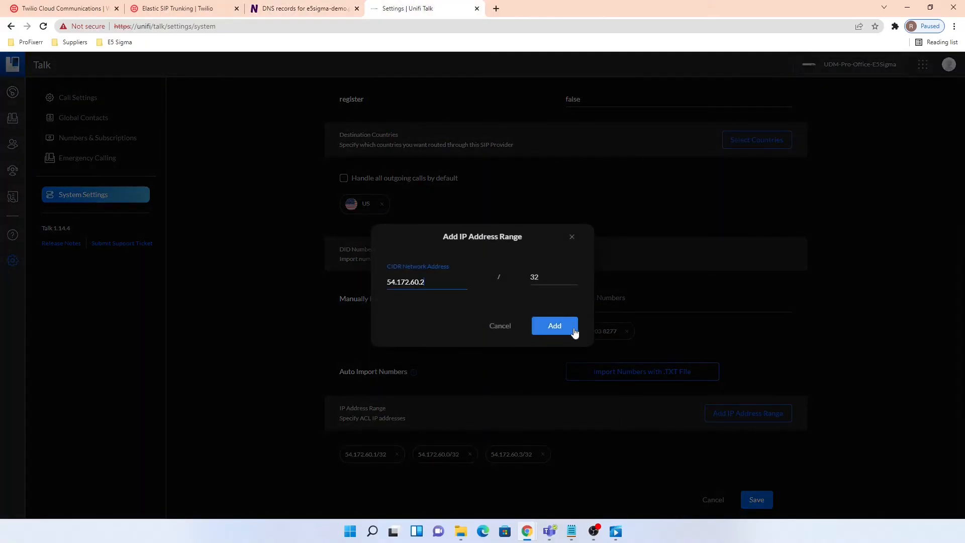
{"action": "left_click", "coordinate": [574, 330]}
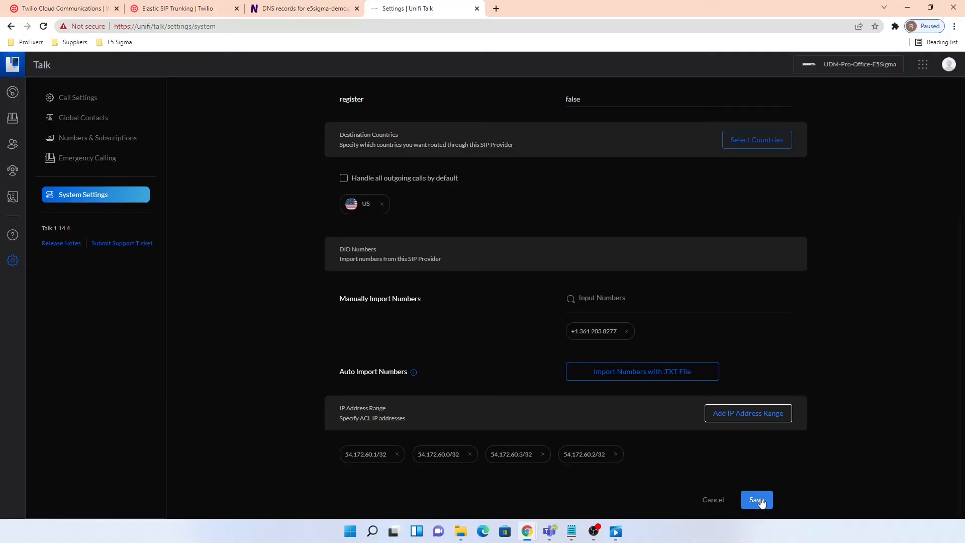
- Save the Twilio (Demo) SIP provider configuration
{"action": "left_click", "coordinate": [758, 500]}
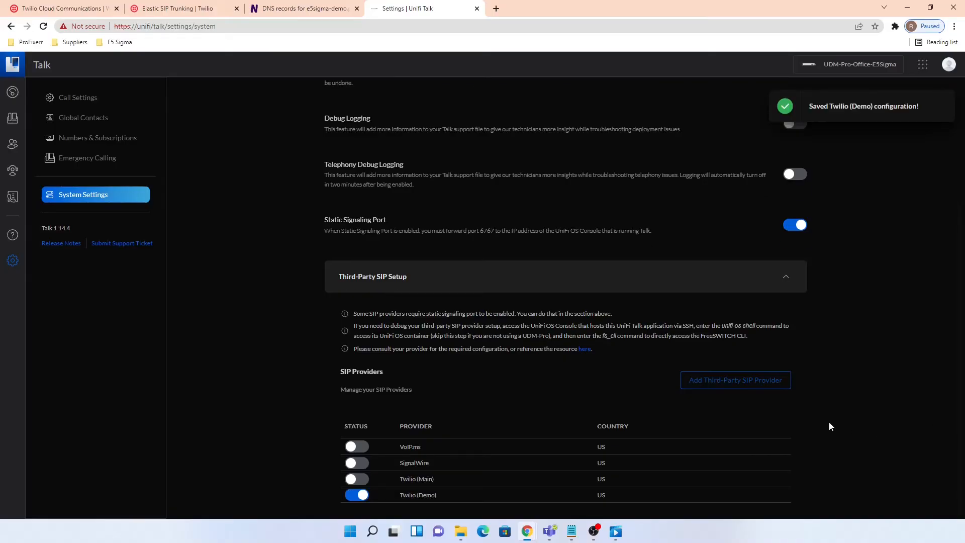
{"action": "mouse_move", "coordinate": [410, 499]}
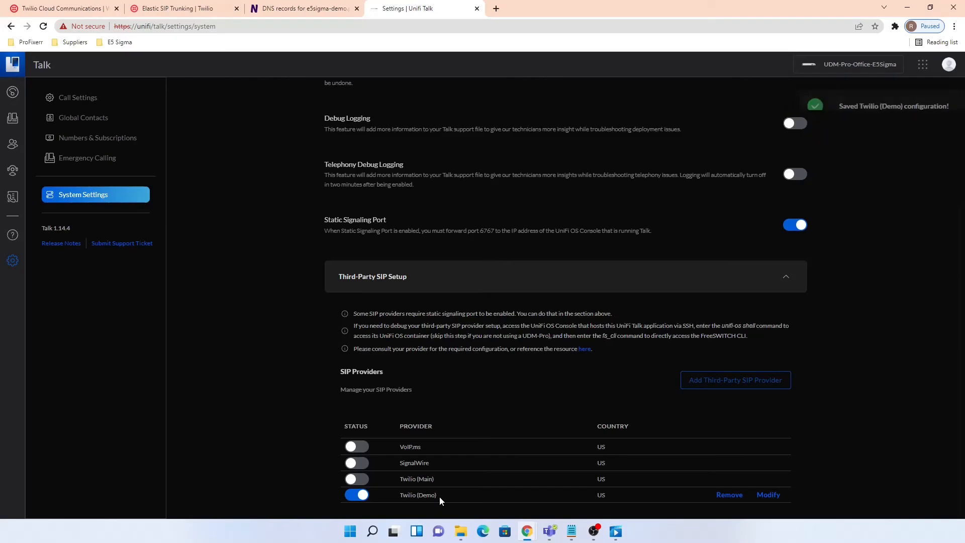
{"action": "scroll", "coordinate": [312, 384], "scroll_direction": "up", "scroll_amount": 2}
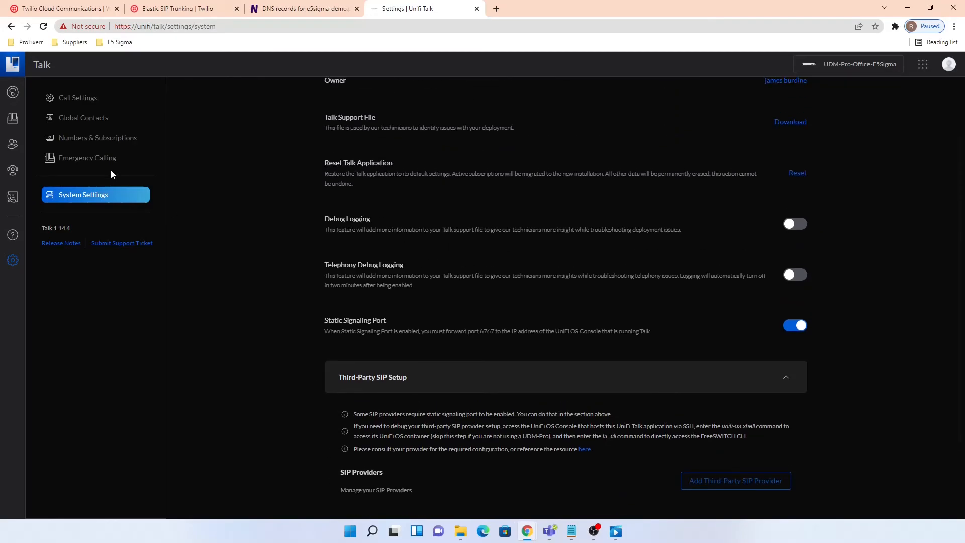
- Change the first user's number to the 361-area Twilio (Demo) number and save
{"action": "left_click", "coordinate": [13, 147]}
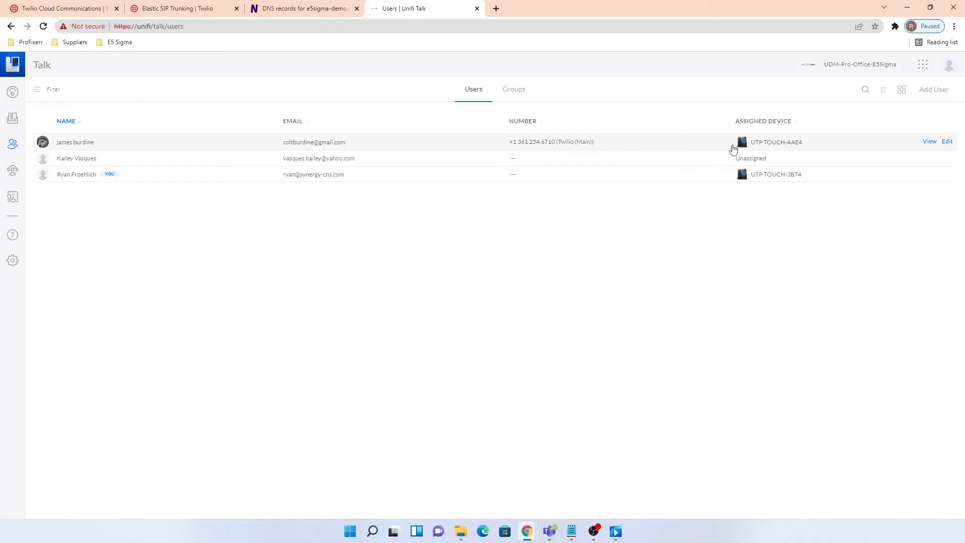
{"action": "left_click", "coordinate": [949, 143]}
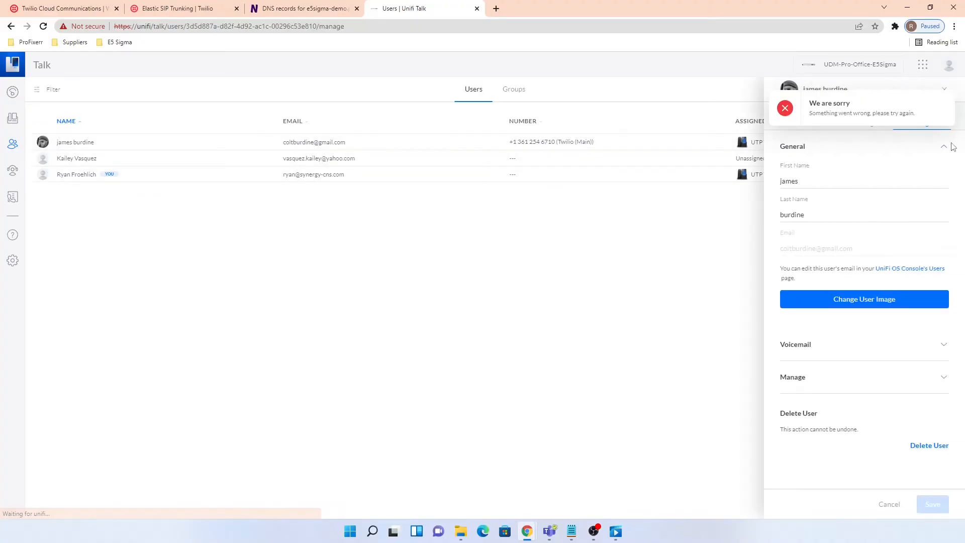
{"action": "left_click", "coordinate": [948, 97]}
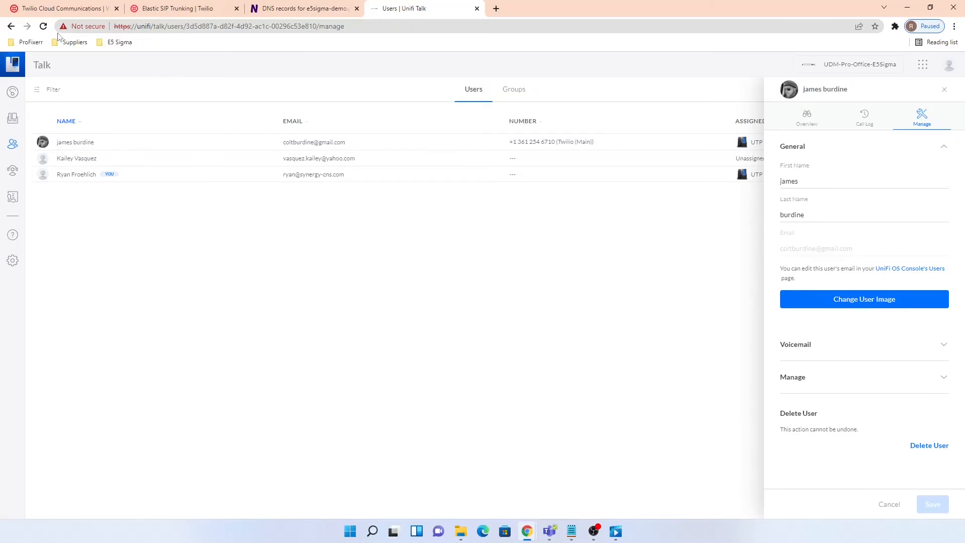
{"action": "left_click", "coordinate": [43, 27]}
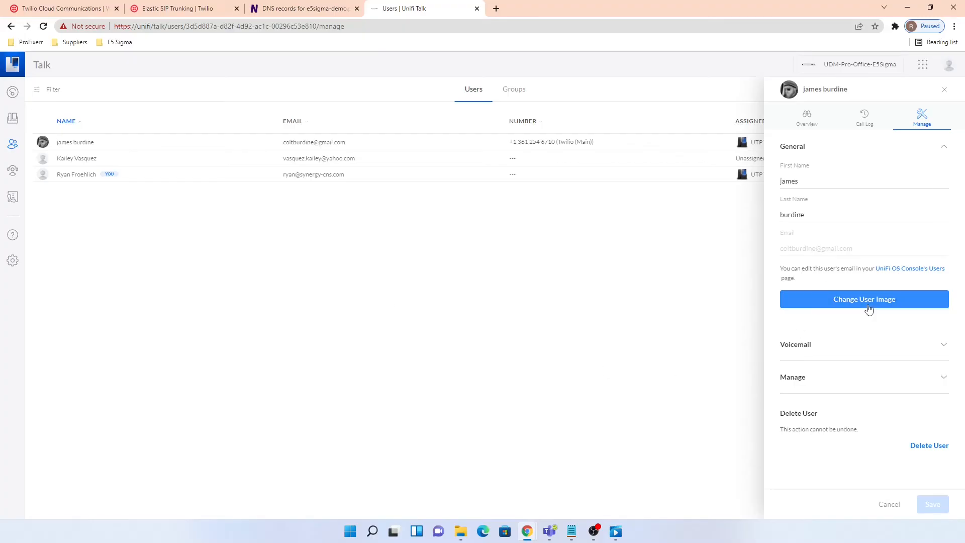
{"action": "left_click", "coordinate": [807, 393]}
{"action": "scroll", "coordinate": [874, 382], "scroll_direction": "down", "scroll_amount": 4}
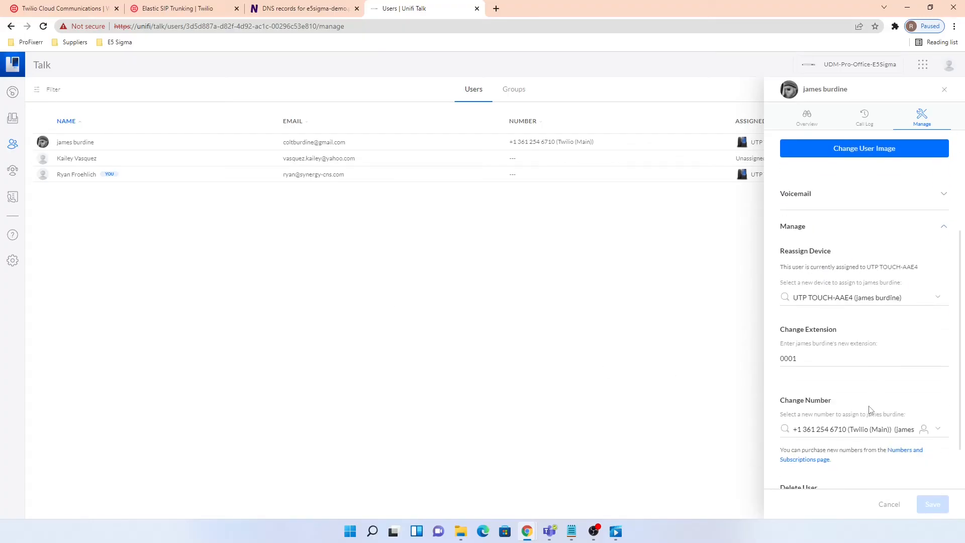
{"action": "left_click", "coordinate": [844, 380]}
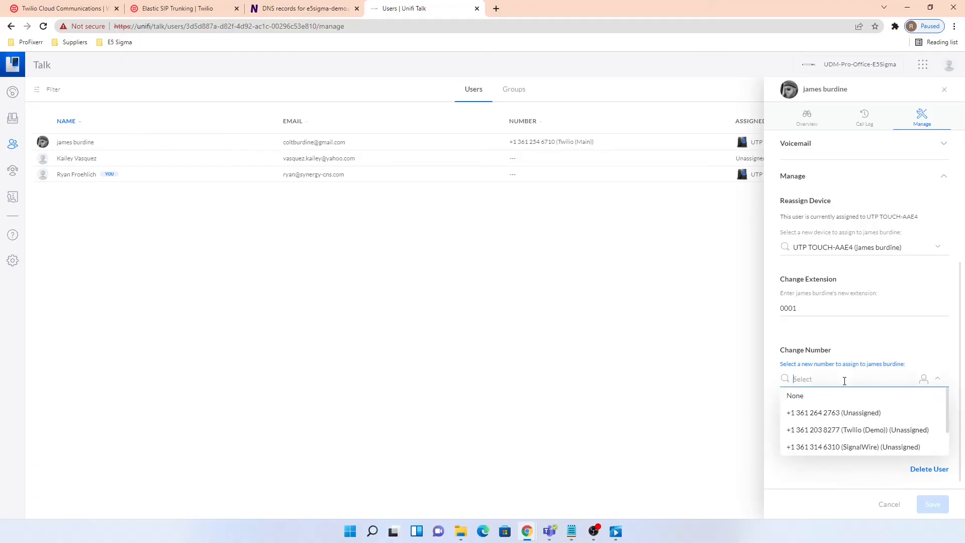
{"action": "left_click", "coordinate": [819, 430]}
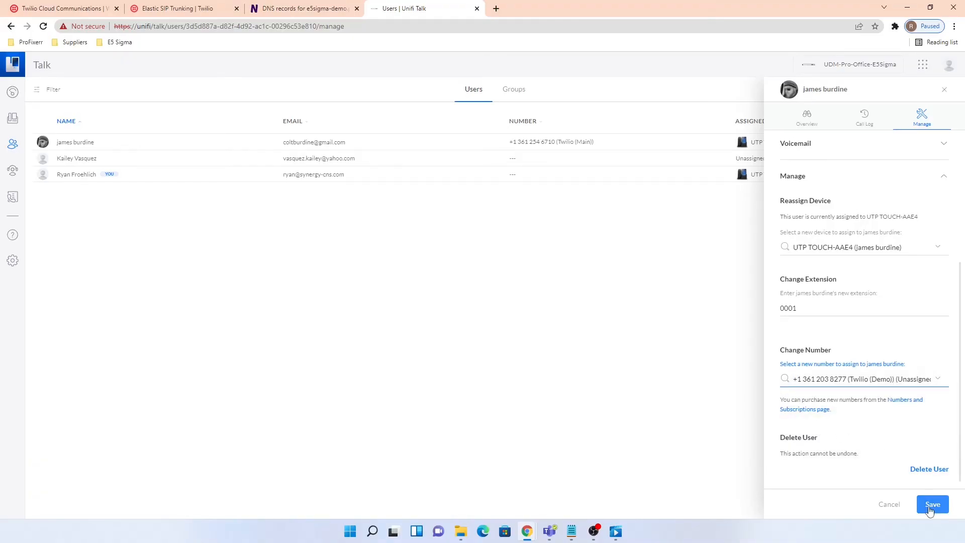
{"action": "left_click", "coordinate": [939, 510]}
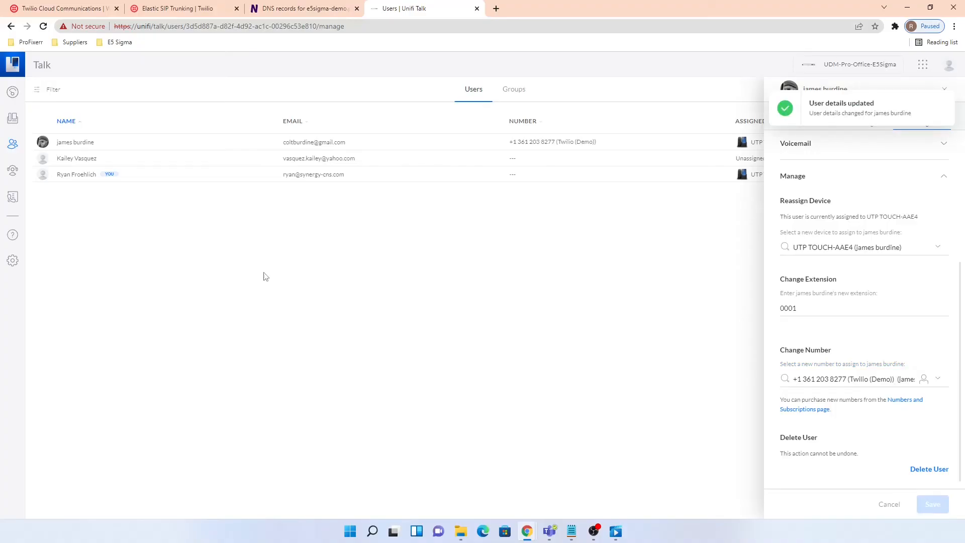
{"action": "left_click", "coordinate": [12, 120]}
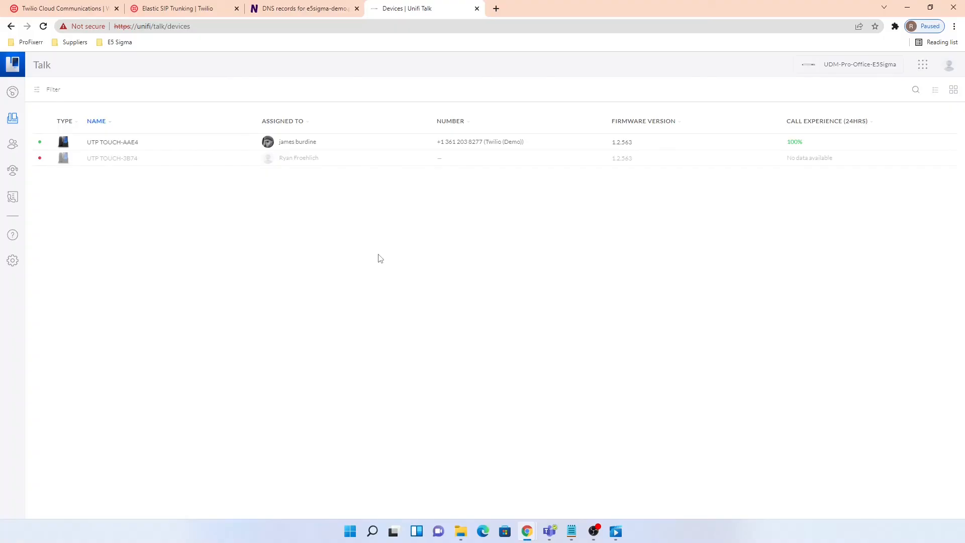
- Return to the e5sigma-demo trunk's Termination page in Twilio, where US1 routing shows Inactive
{"action": "left_click", "coordinate": [181, 7]}
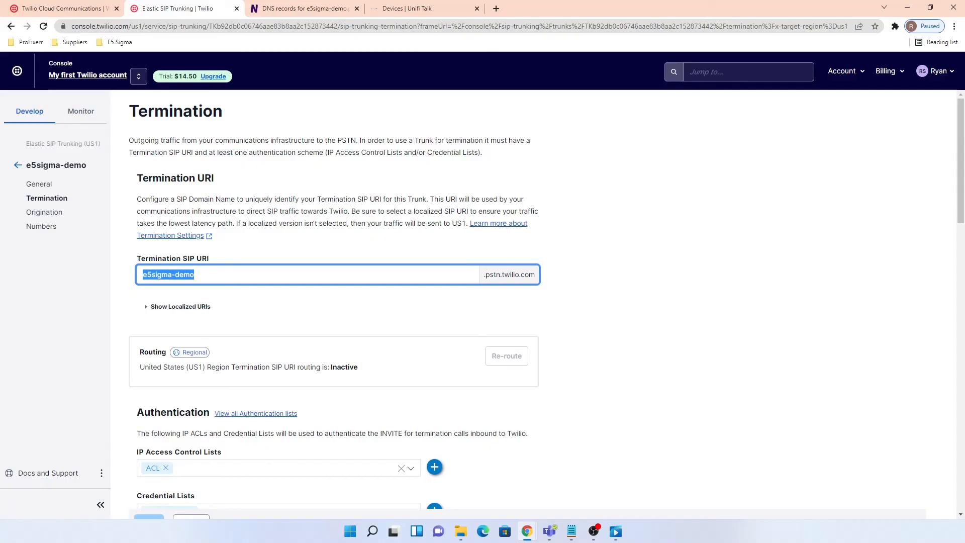
{"action": "key", "text": "alt+Tab"}
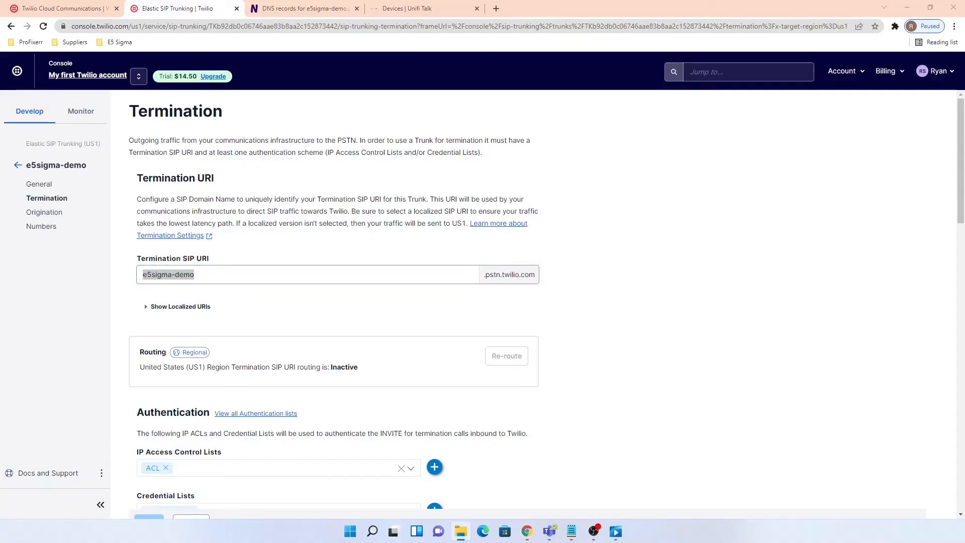
{"action": "key", "text": "alt+Tab"}
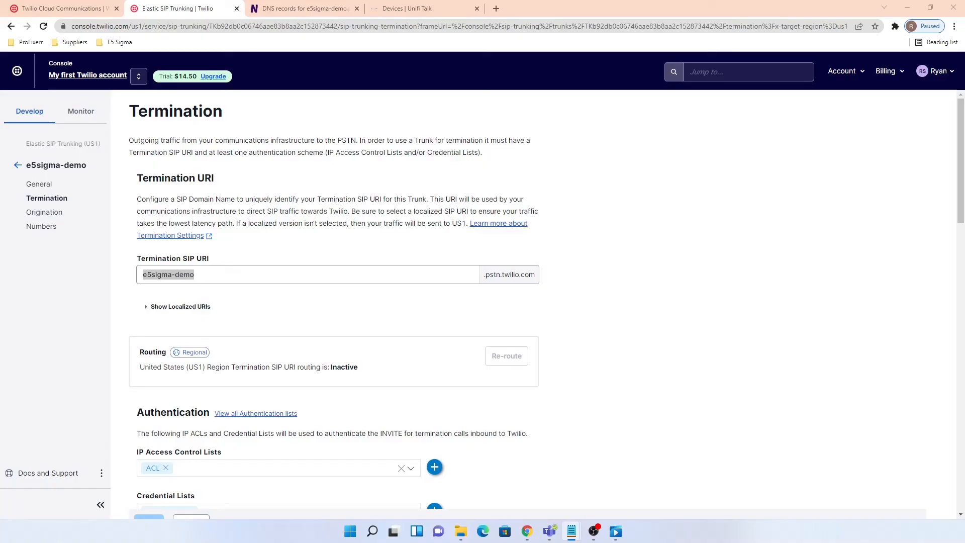